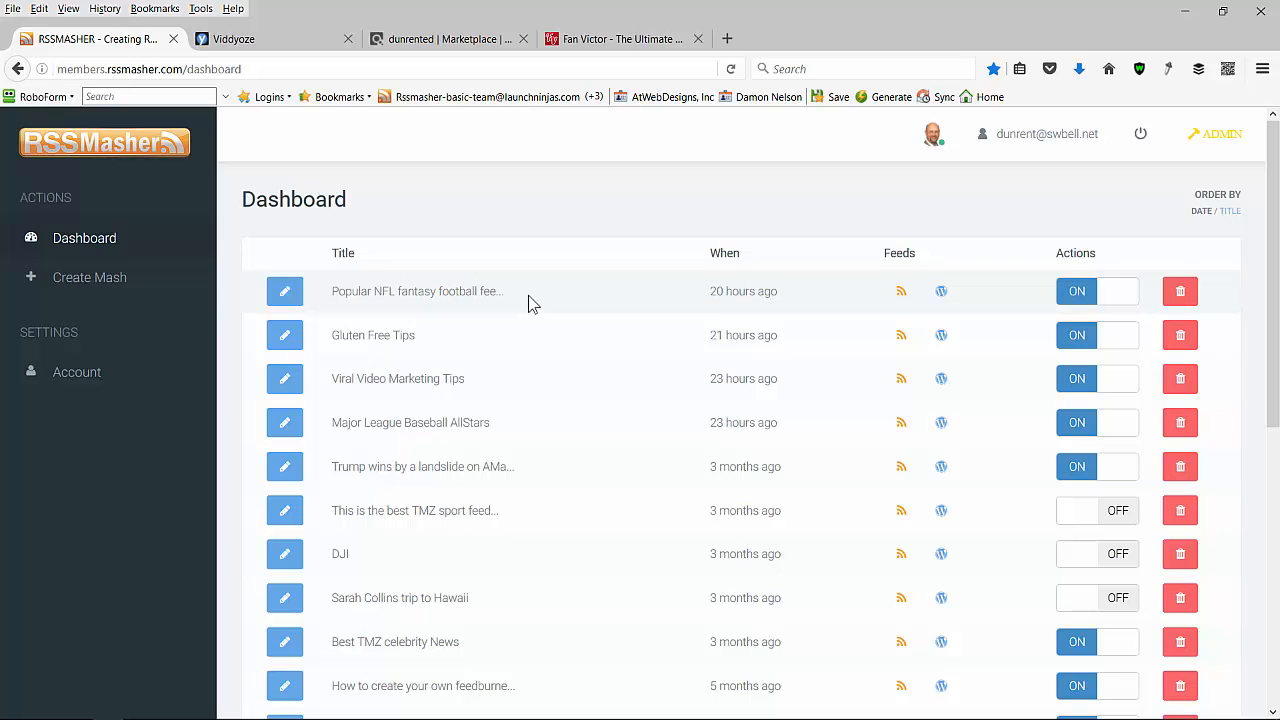
Open the RSS feed of the Popular NFL fantasy football mash and read through its posts, sponsor hooks and fan test link.
left_click(901, 292)
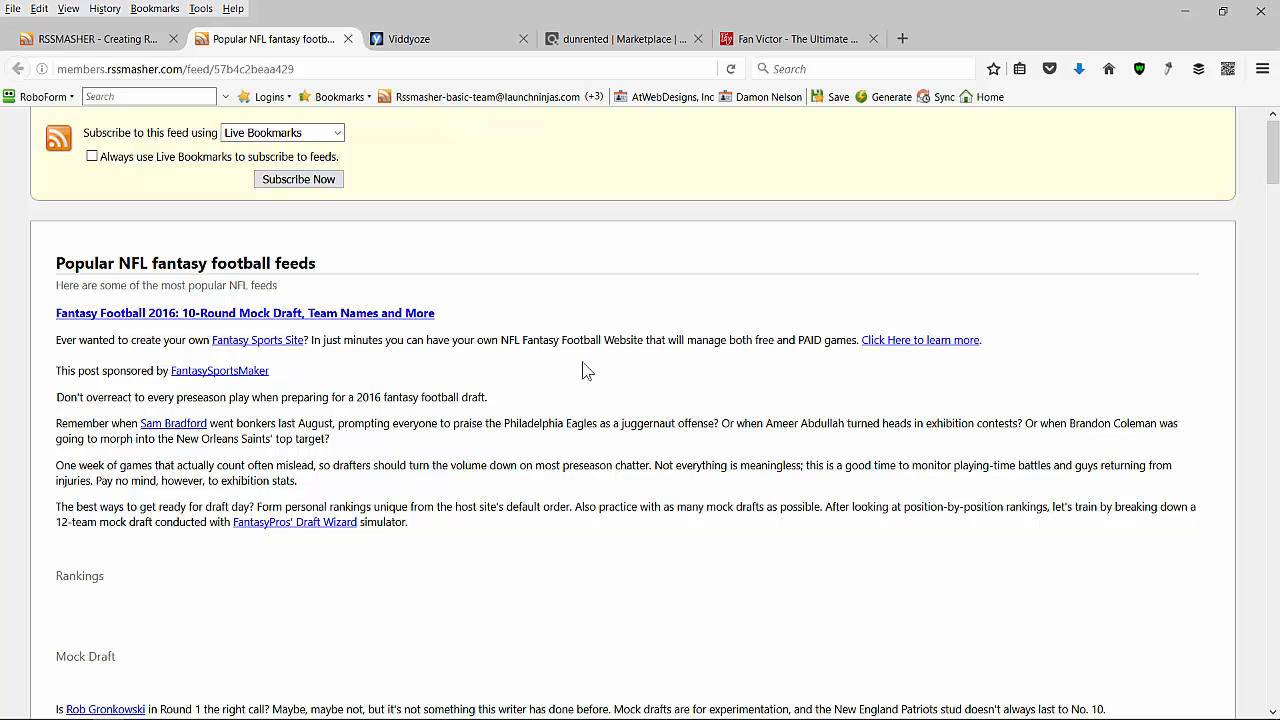
scroll(585, 370, "down", 2)
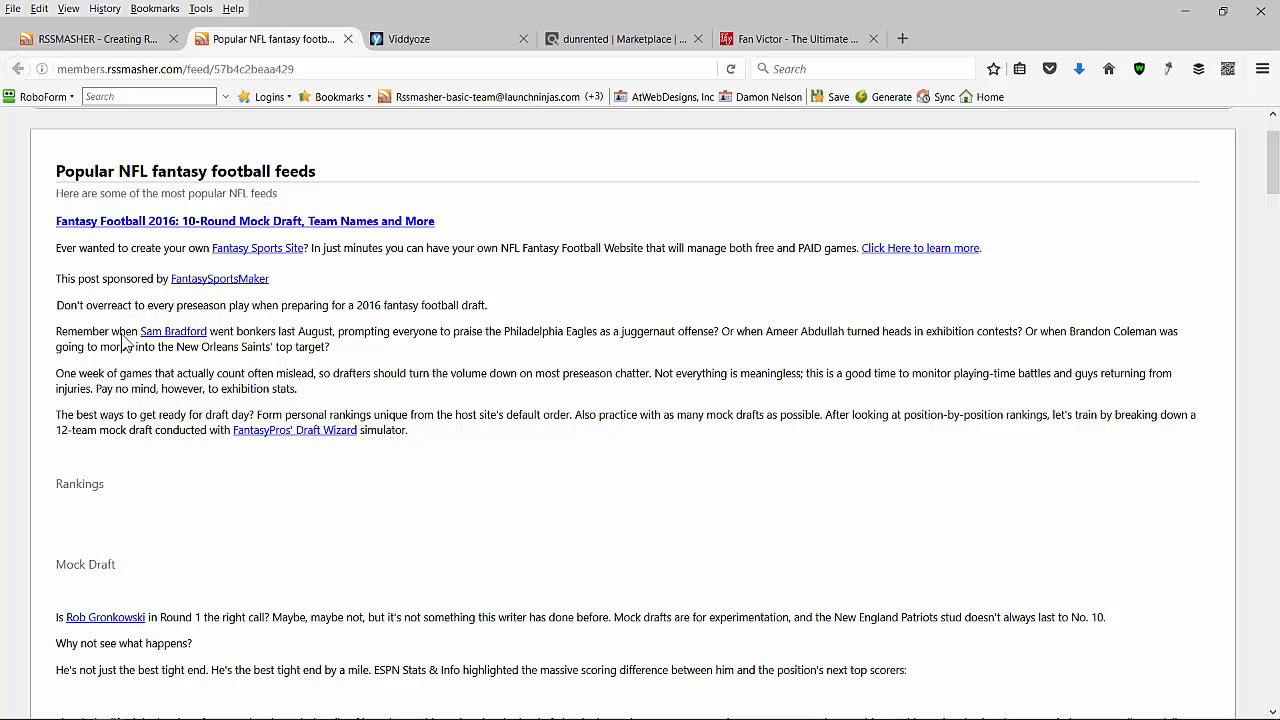
scroll(170, 355, "down", 4)
scroll(170, 354, "up", 5)
scroll(352, 287, "down", 10)
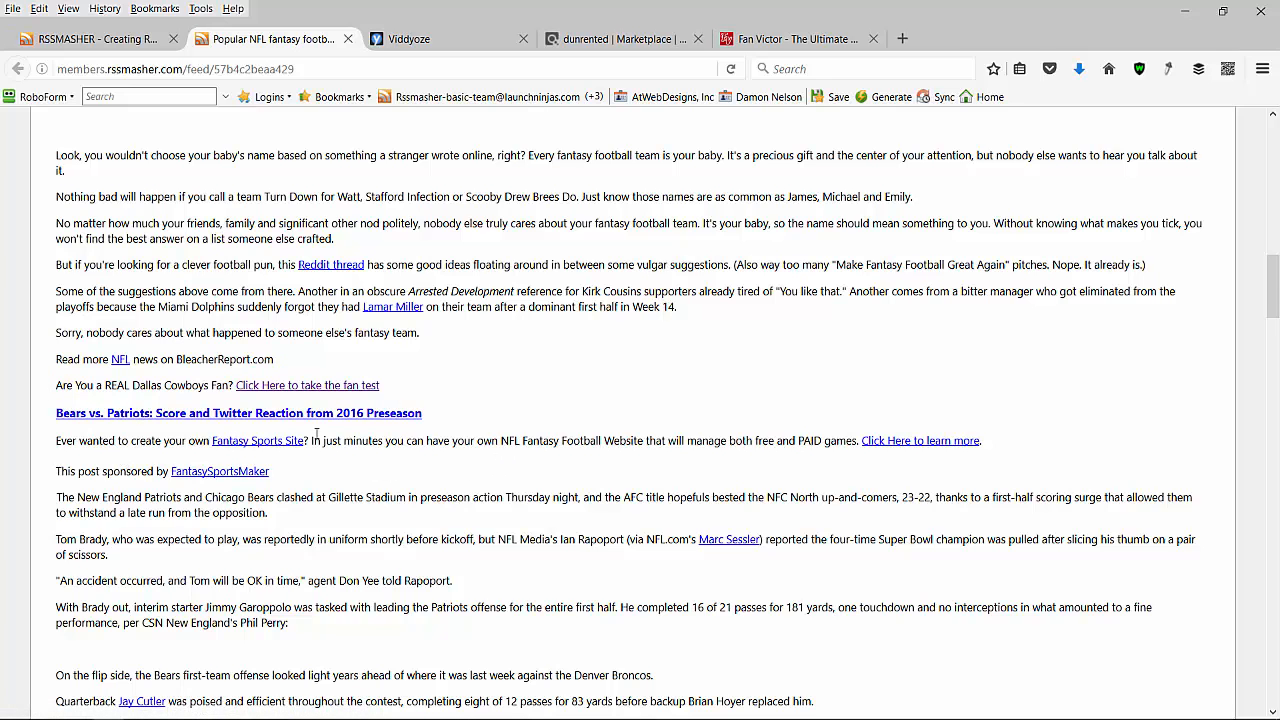
scroll(300, 475, "down", 3)
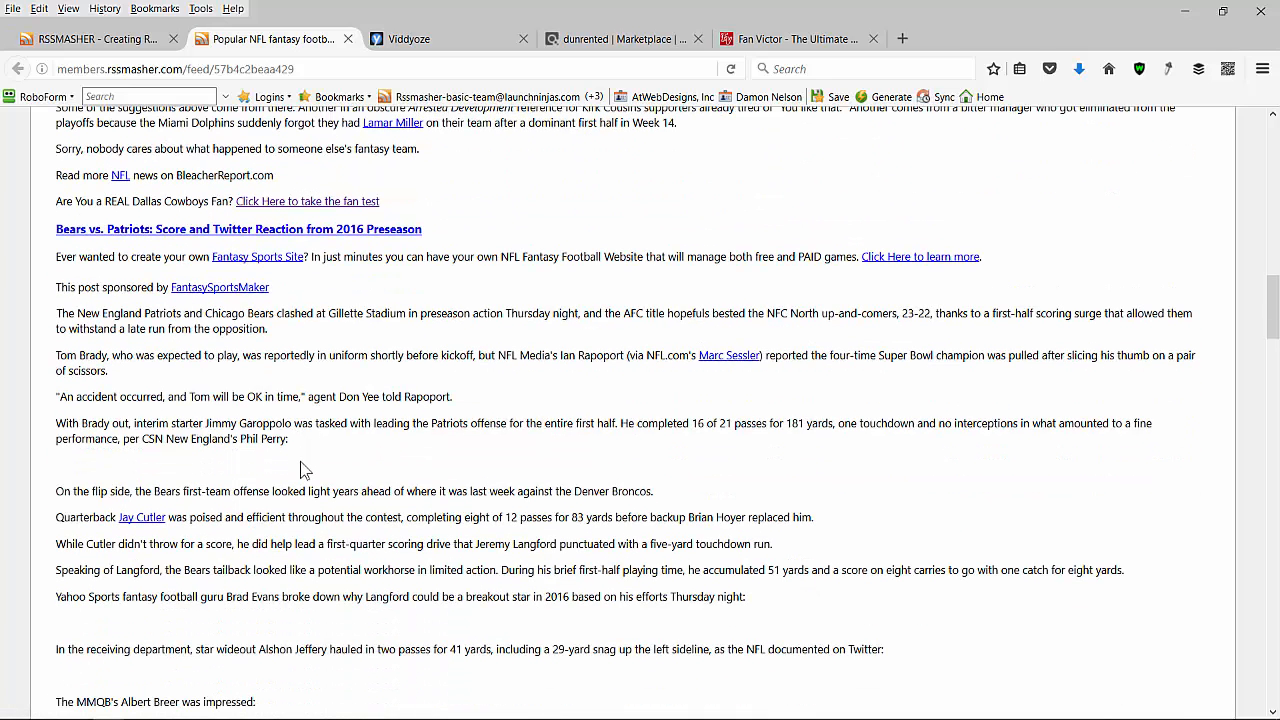
Take the Dallas Cowboys fan test linked in the feed, answering "I'm going to Chicago to see it" and choosing Jason Whitten as favorite player.
left_click(288, 211)
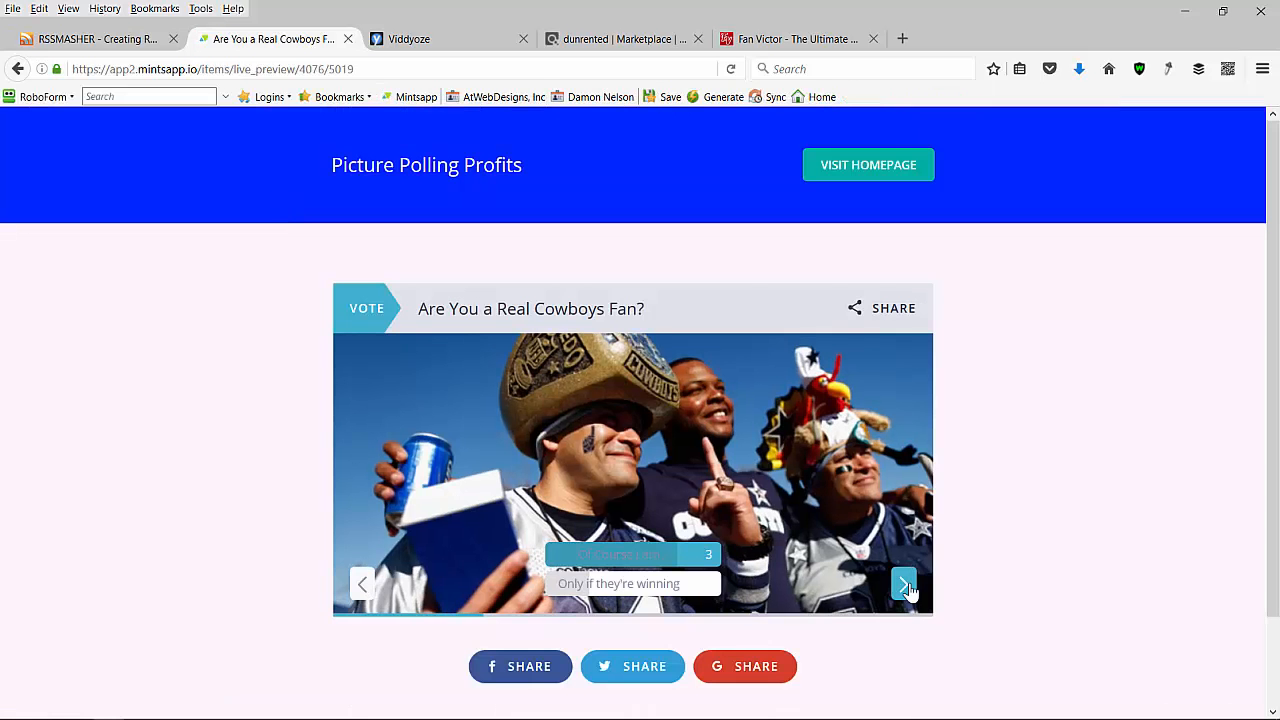
left_click(904, 586)
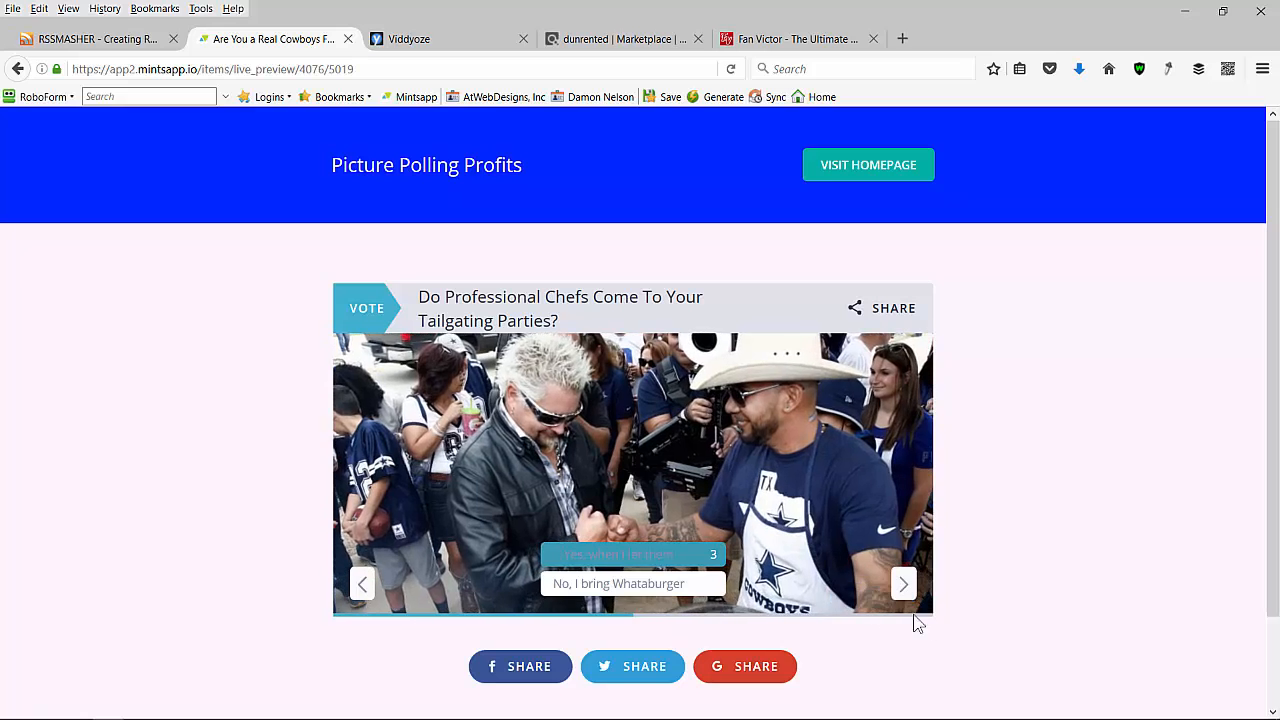
left_click(903, 586)
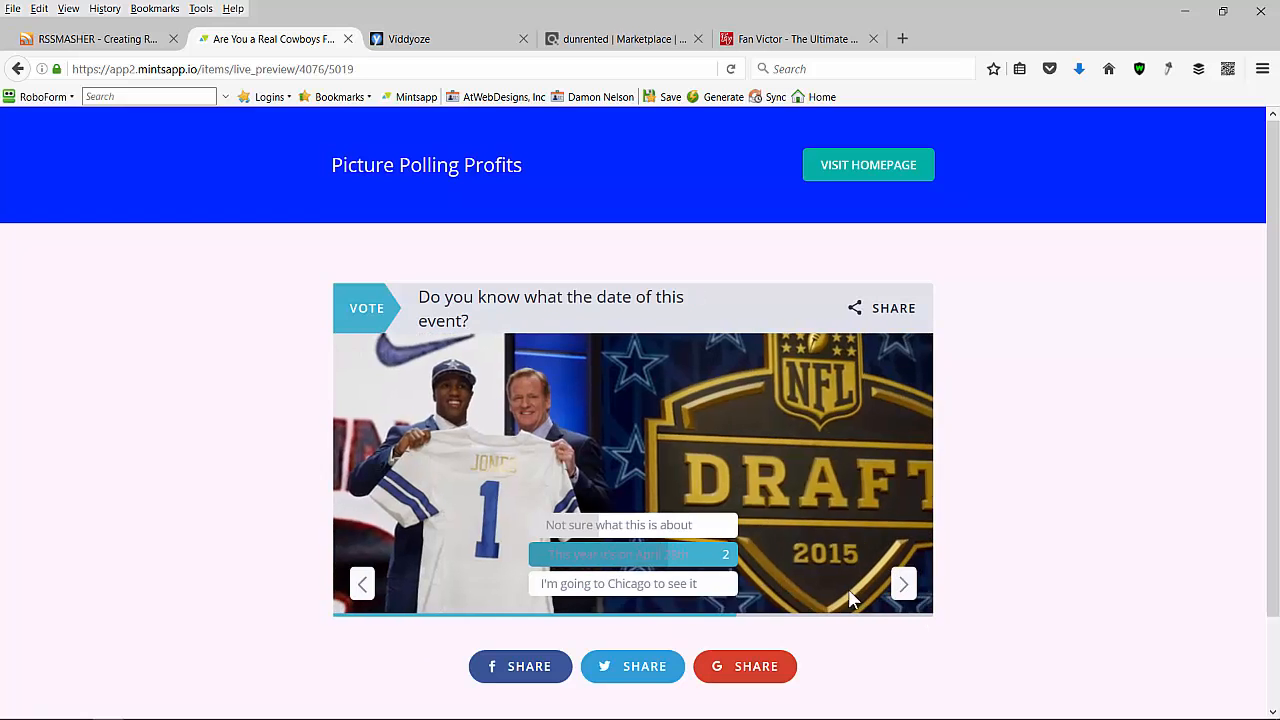
left_click(605, 590)
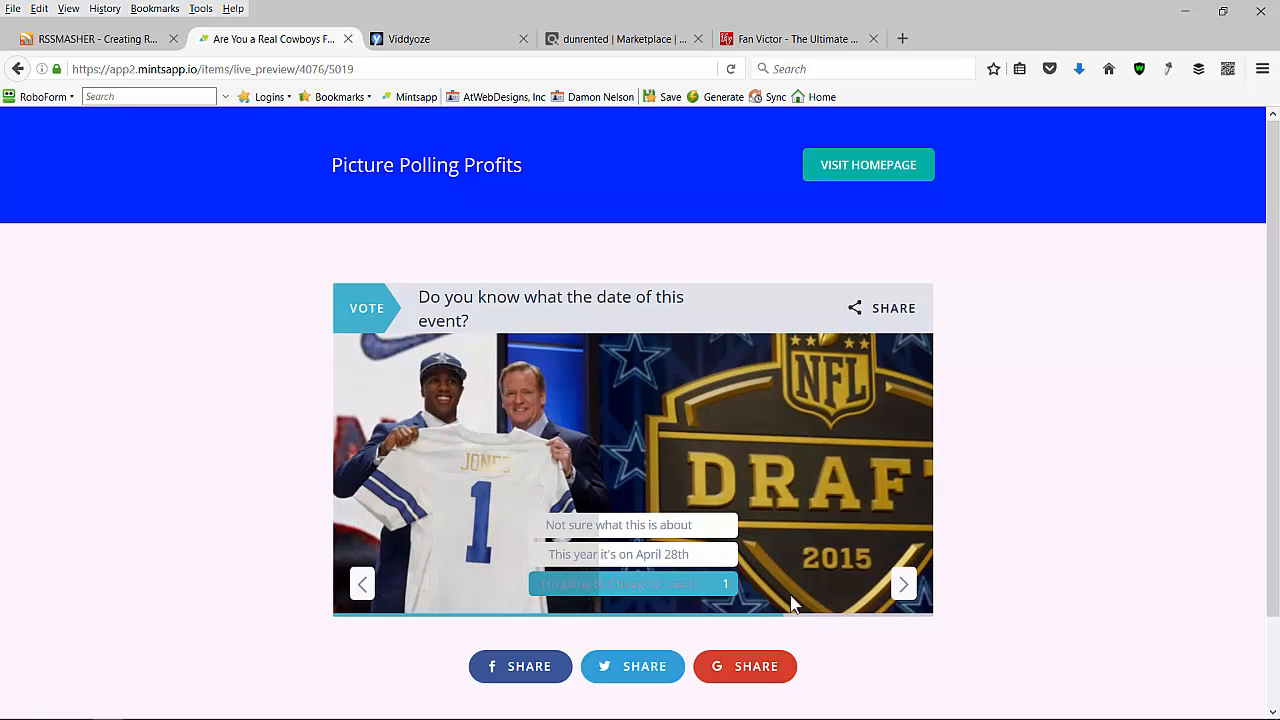
left_click(897, 594)
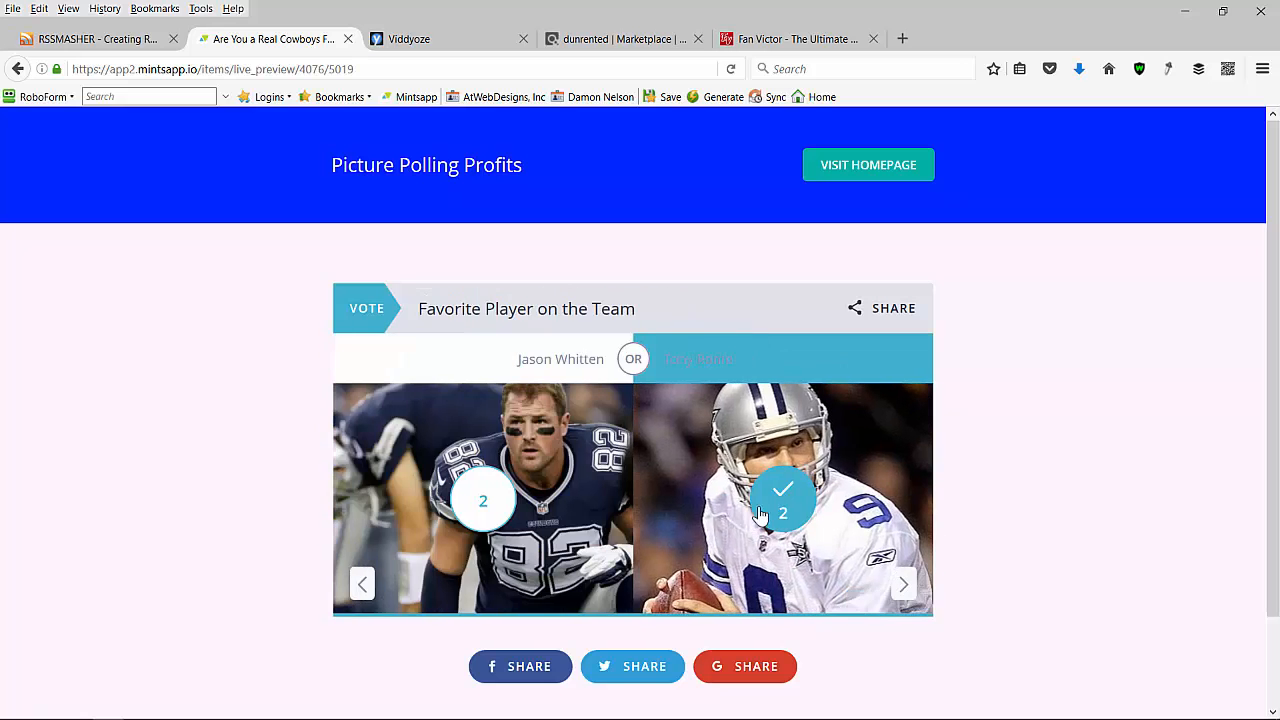
left_click(489, 506)
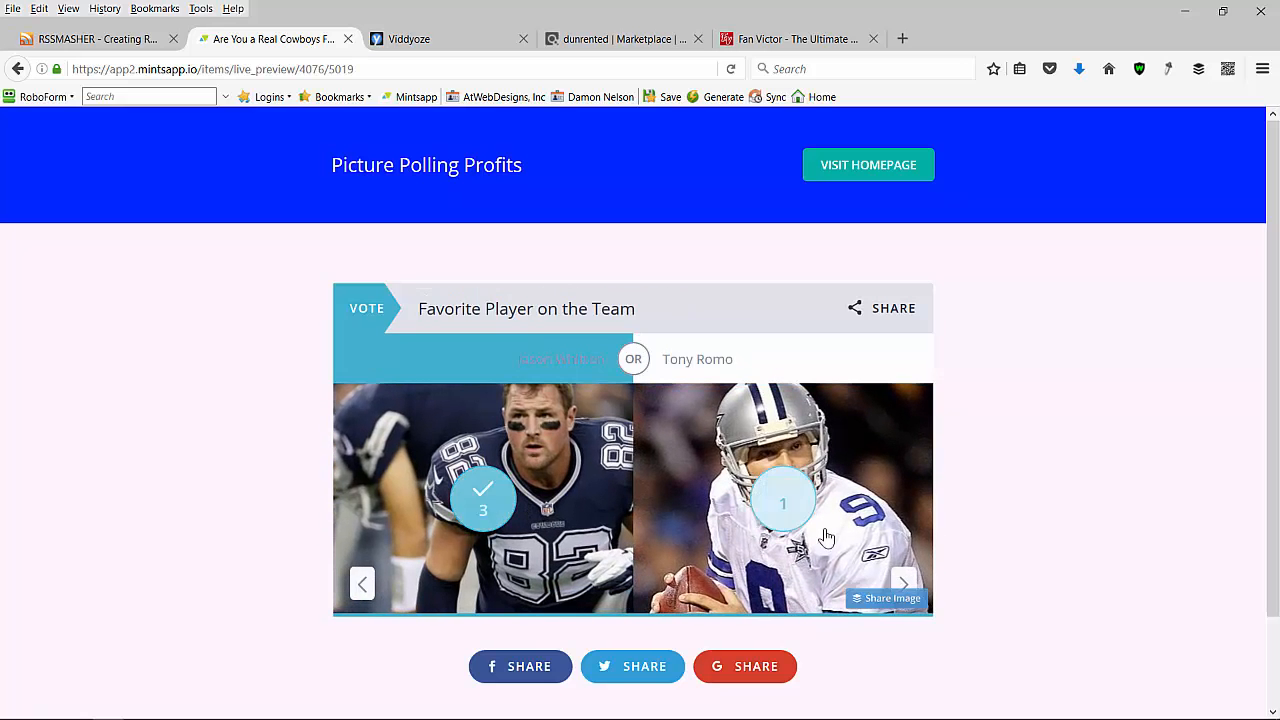
left_click(907, 580)
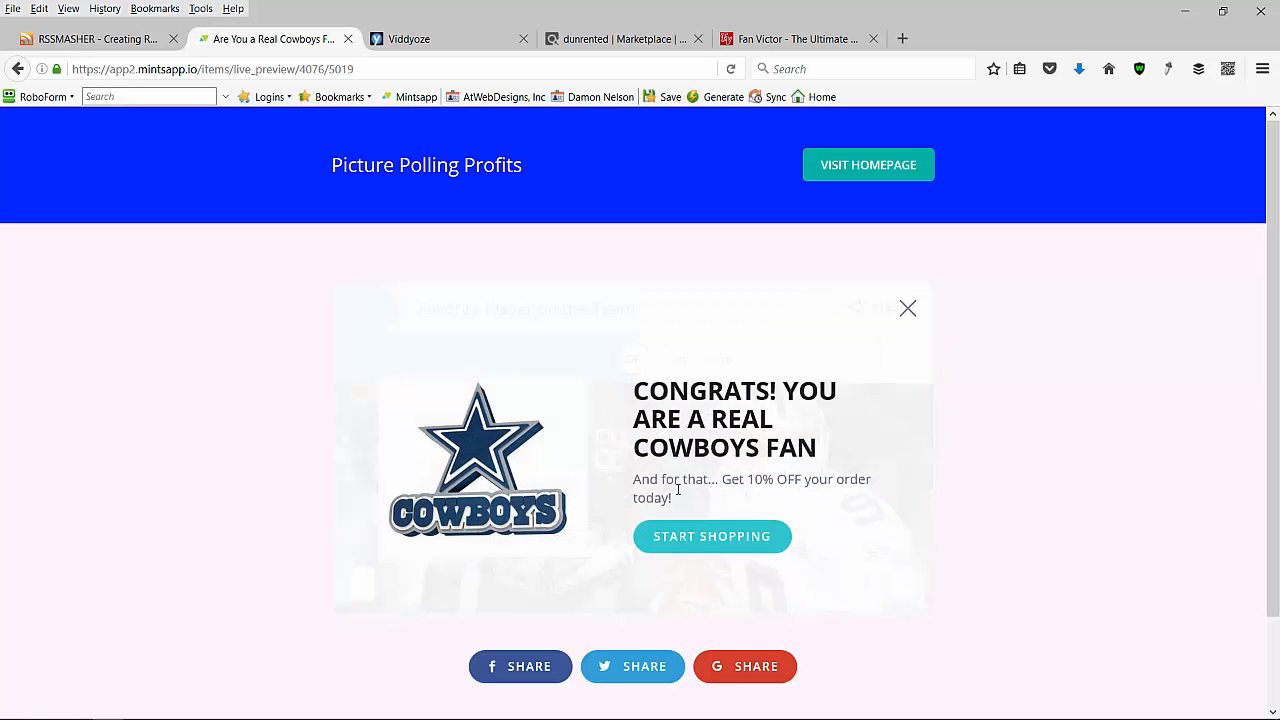
Follow the fan test's shopping offer to the NFL Shop coupon page and dismiss the free-shipping pop-up.
left_click(716, 545)
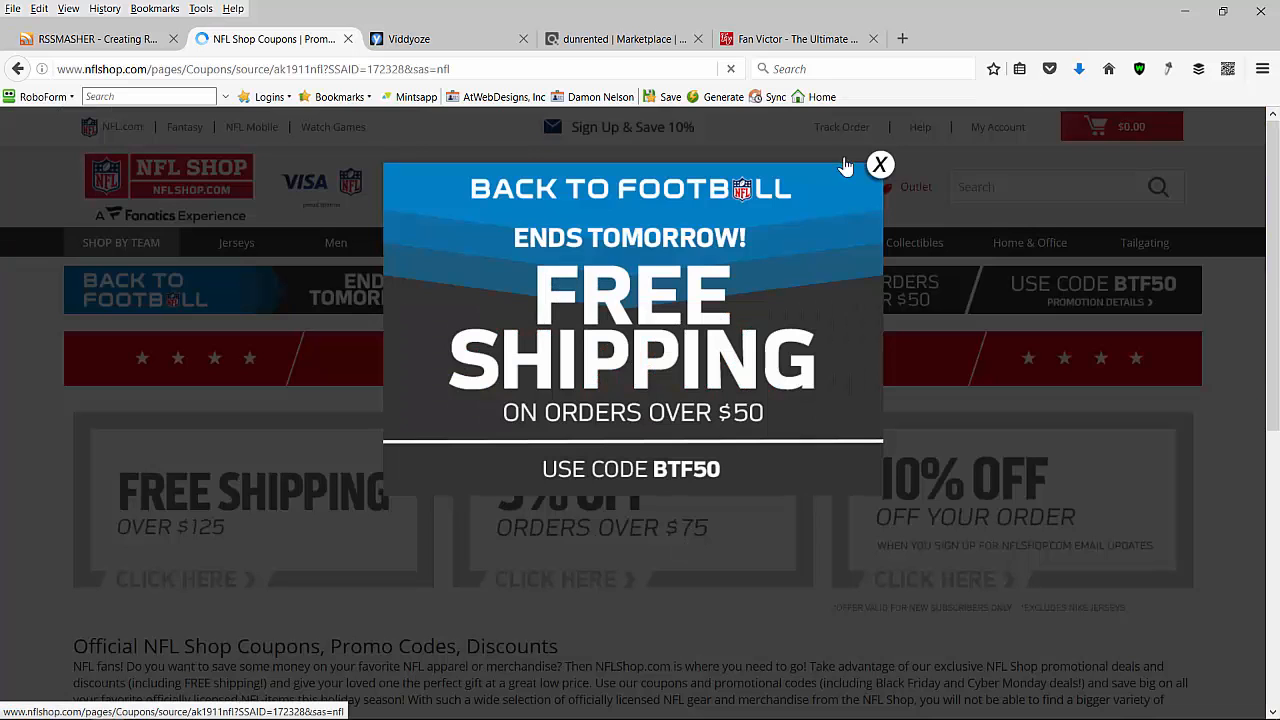
left_click(880, 165)
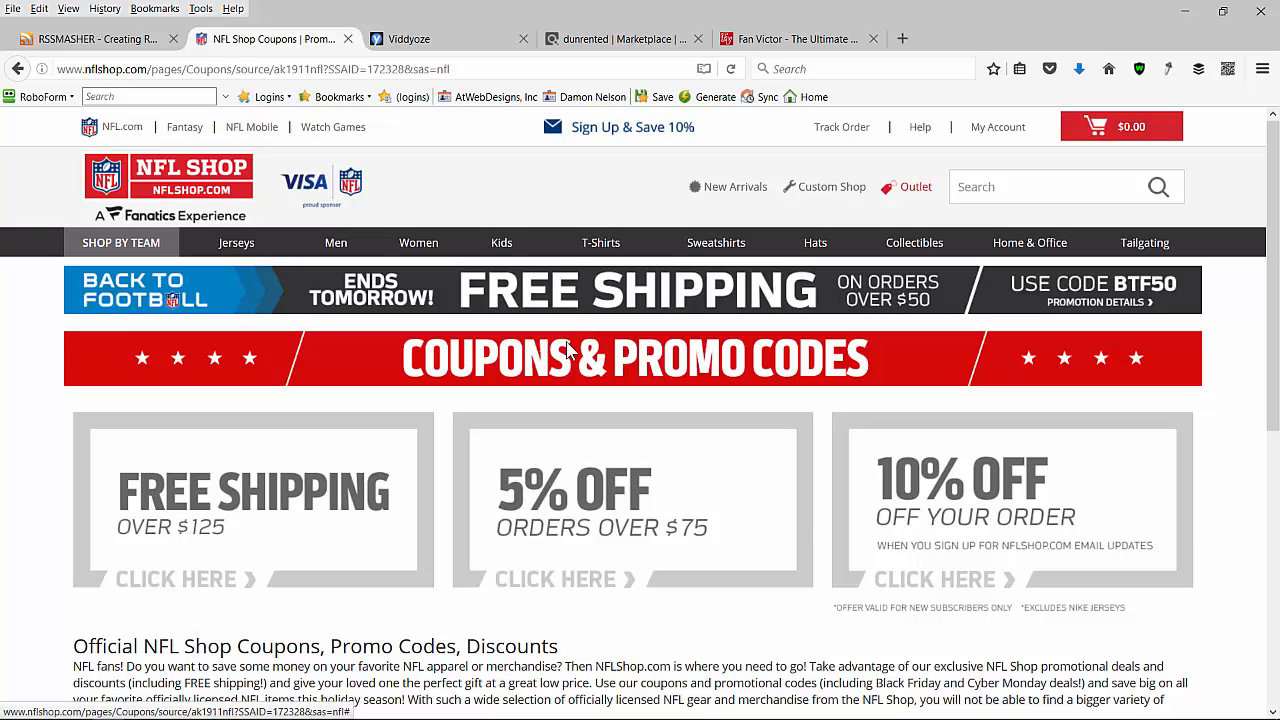
scroll(600, 430, "down", 5)
scroll(600, 415, "up", 3)
View the men's New Orleans Saints Drew Brees black game jersey, return to the jersey listing and browse its products.
left_click(597, 414)
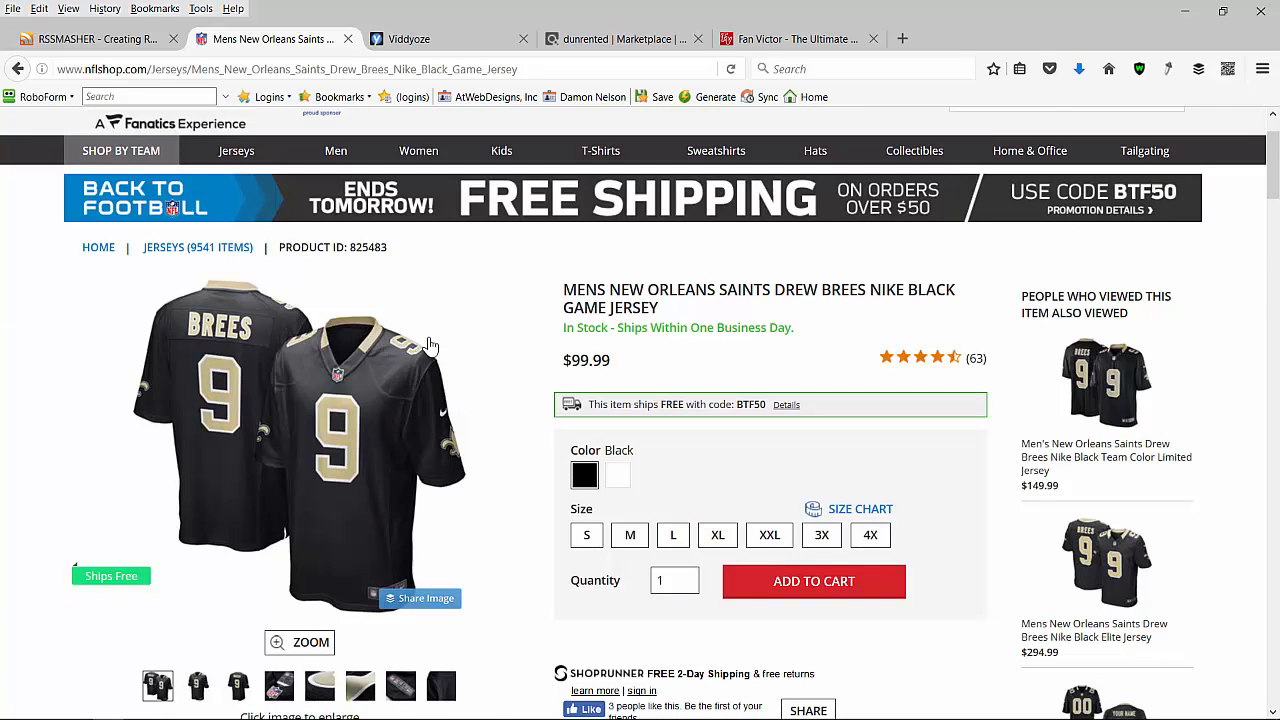
key("alt+Left")
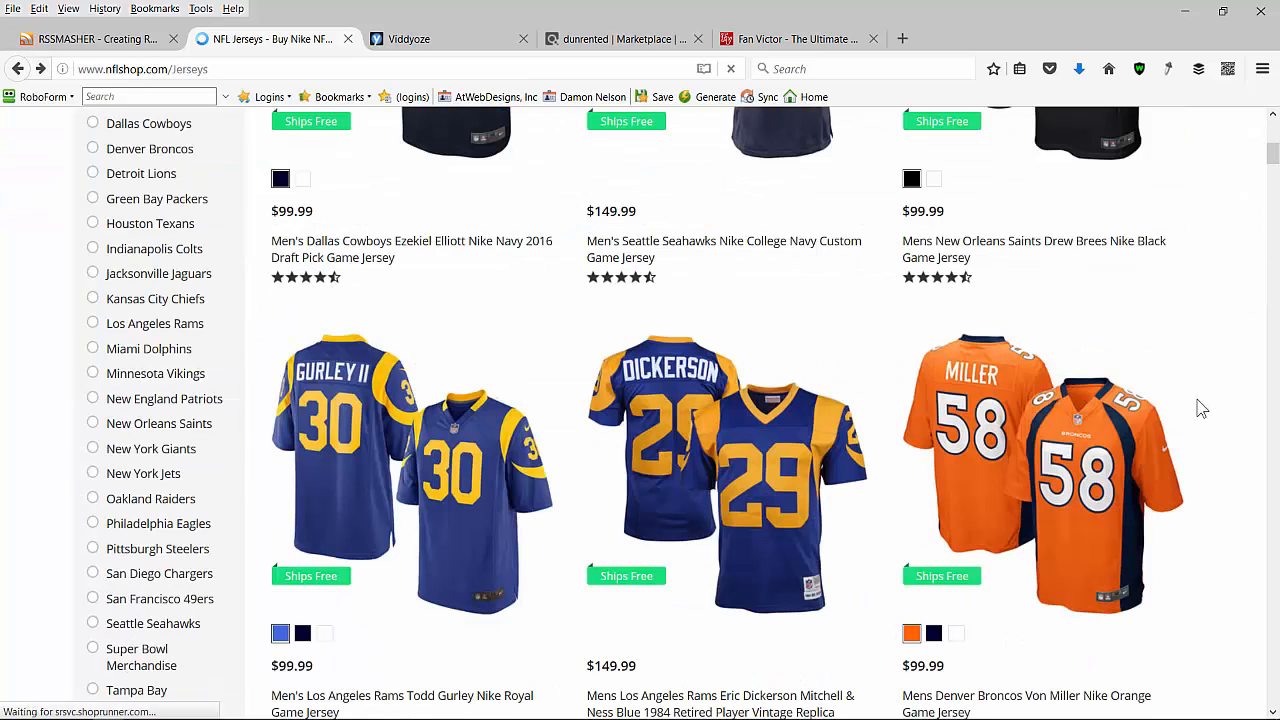
scroll(975, 370, "down", 3)
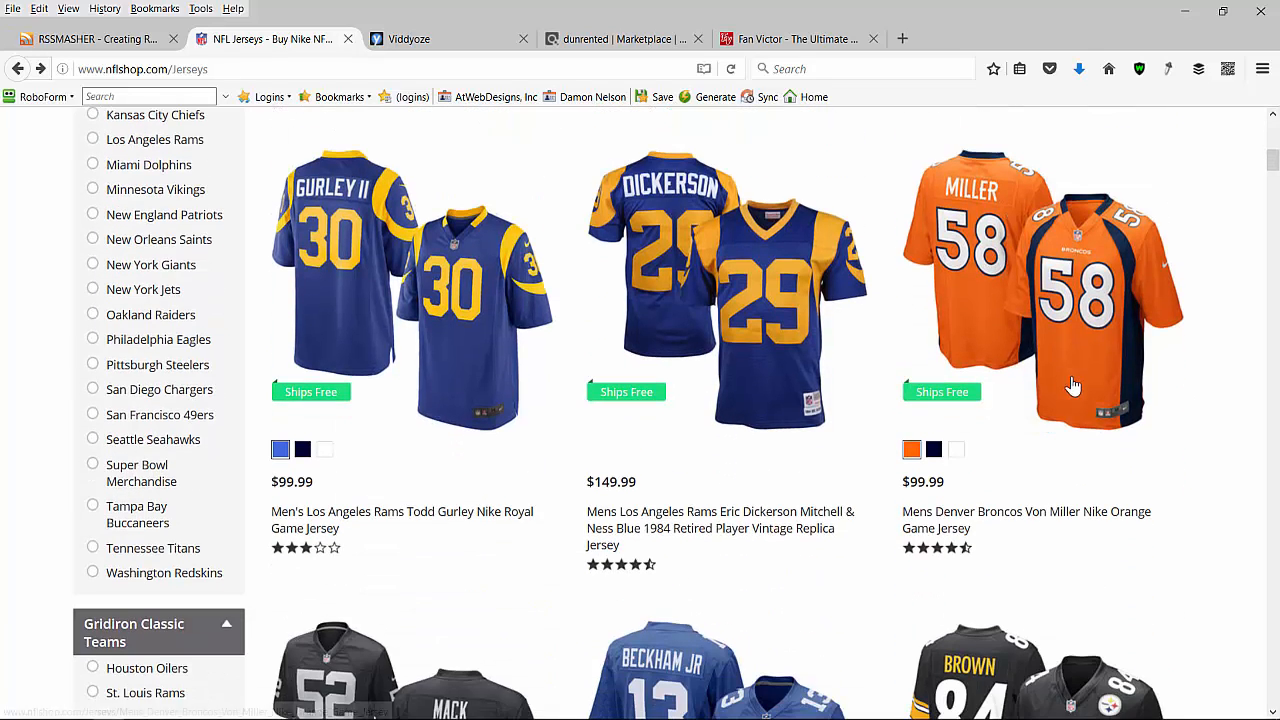
scroll(1117, 408, "up", 5)
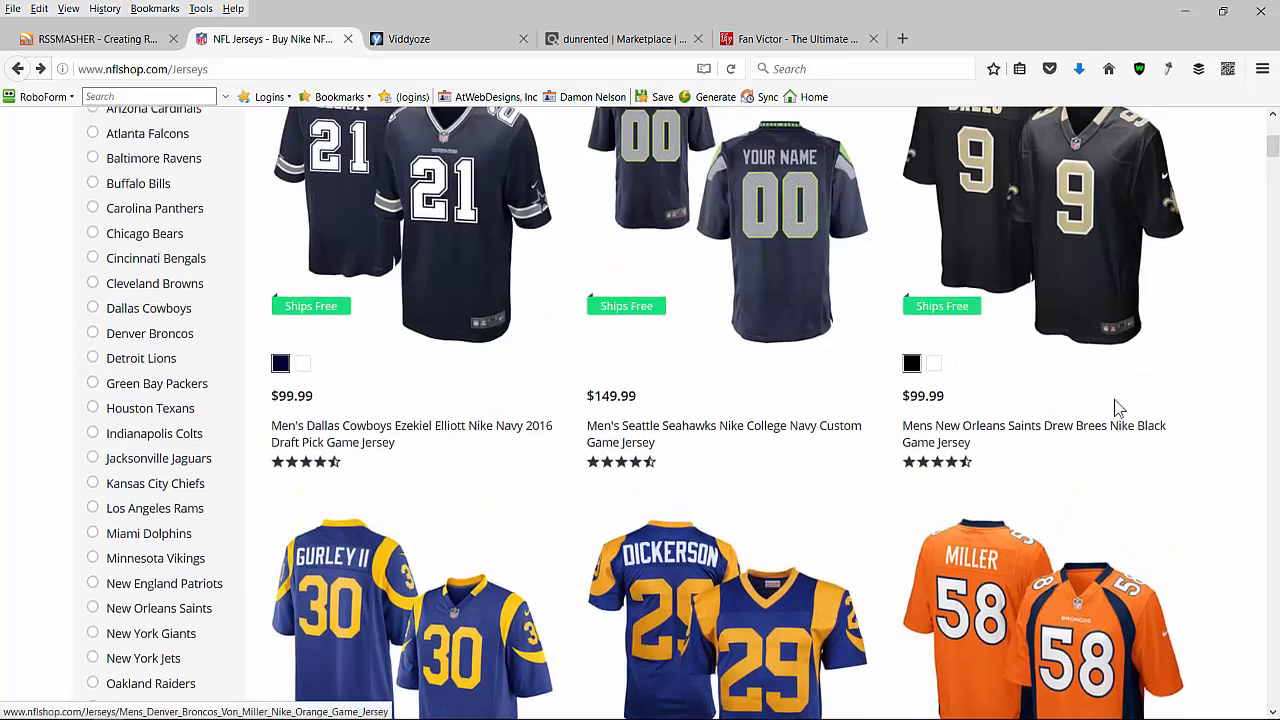
scroll(1117, 408, "up", 5)
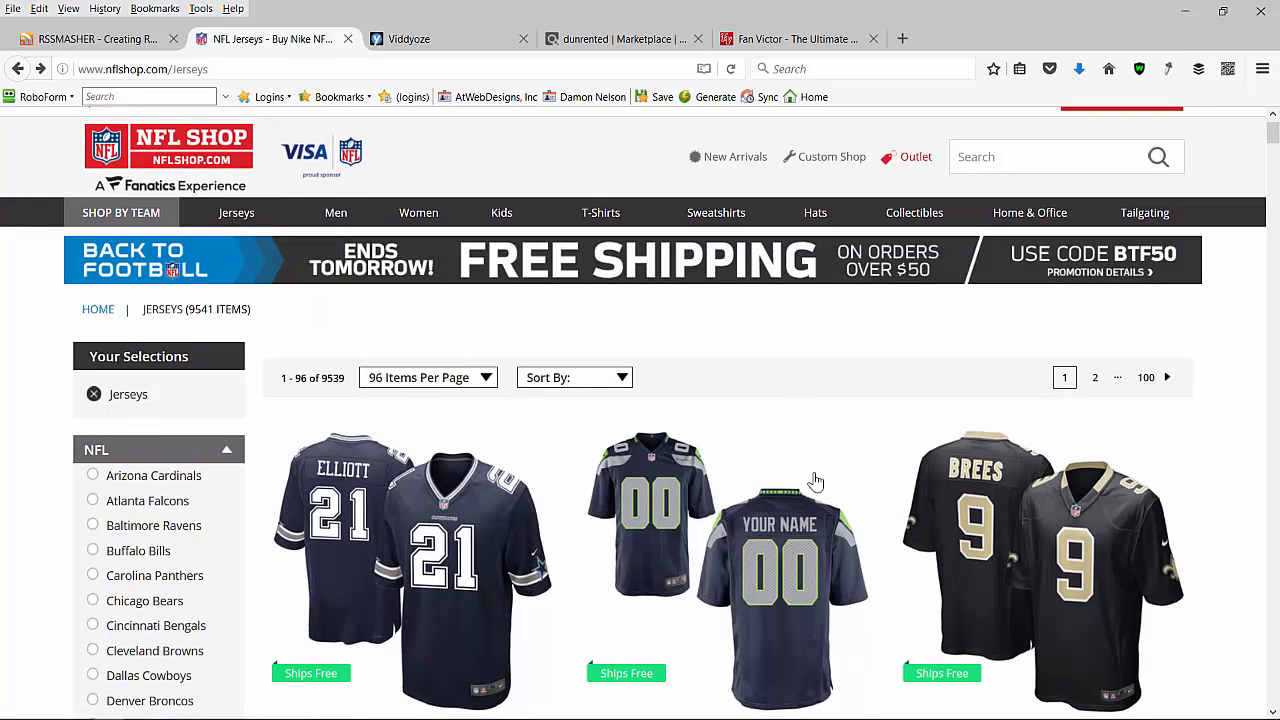
scroll(815, 482, "down", 5)
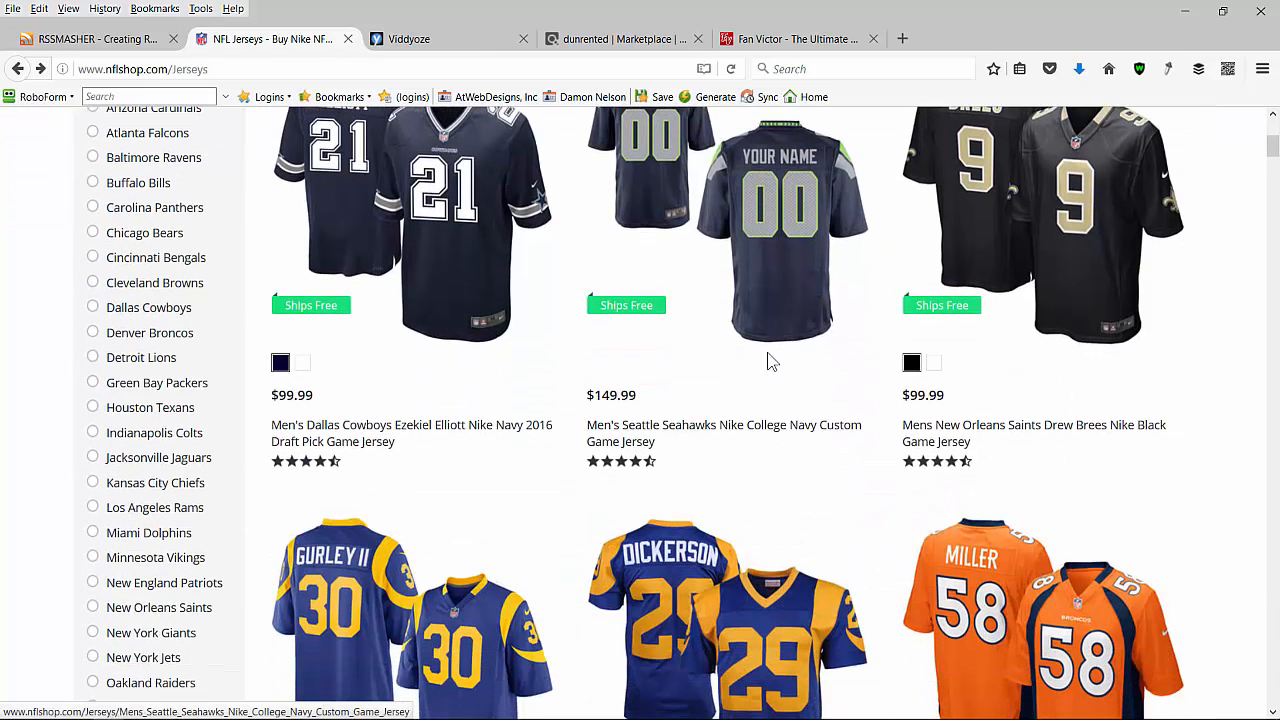
scroll(795, 364, "up", 5)
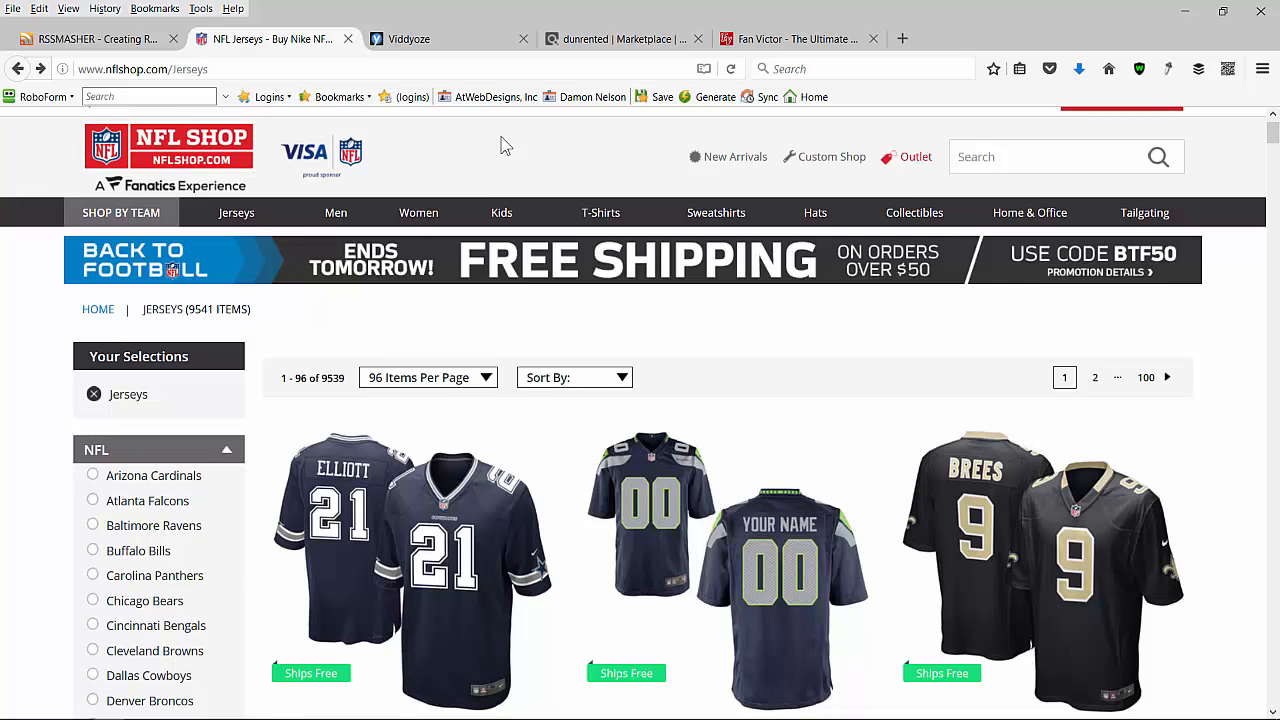
Go back to the fan test page in the shop tab and reopen the NFL fantasy football RSS feed from the RSSMasher dashboard.
left_click(126, 41)
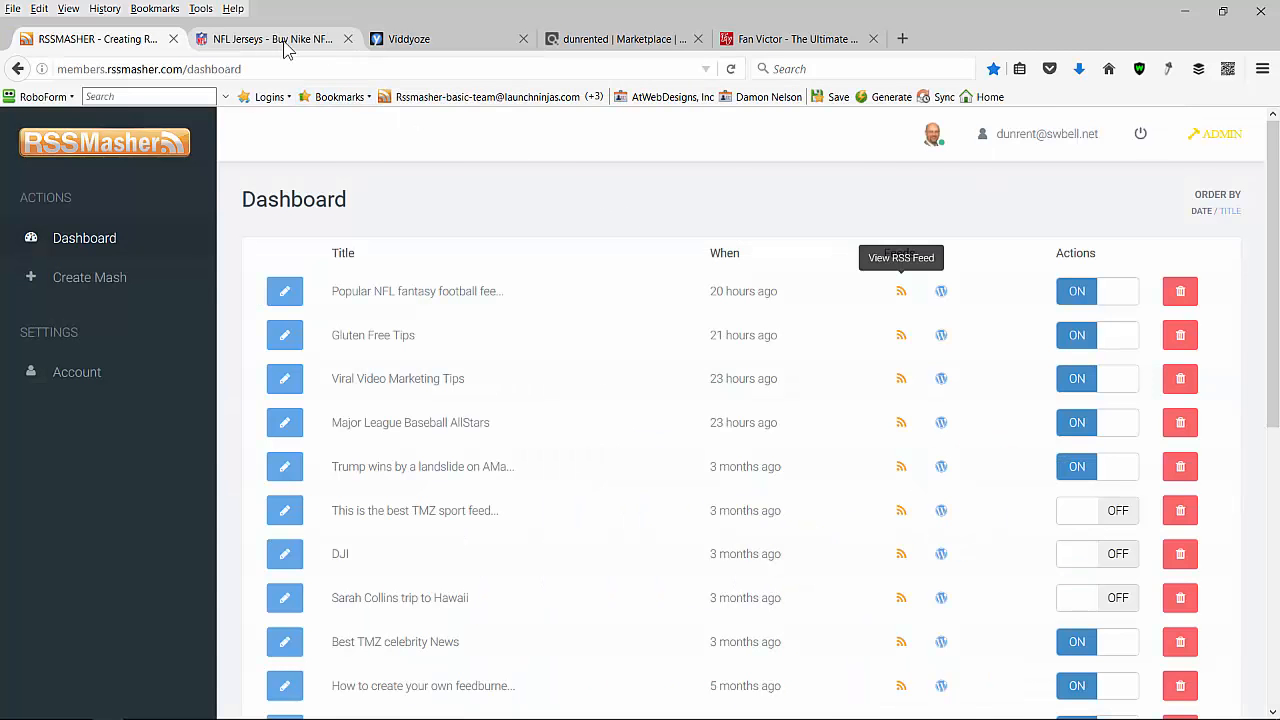
left_click(270, 40)
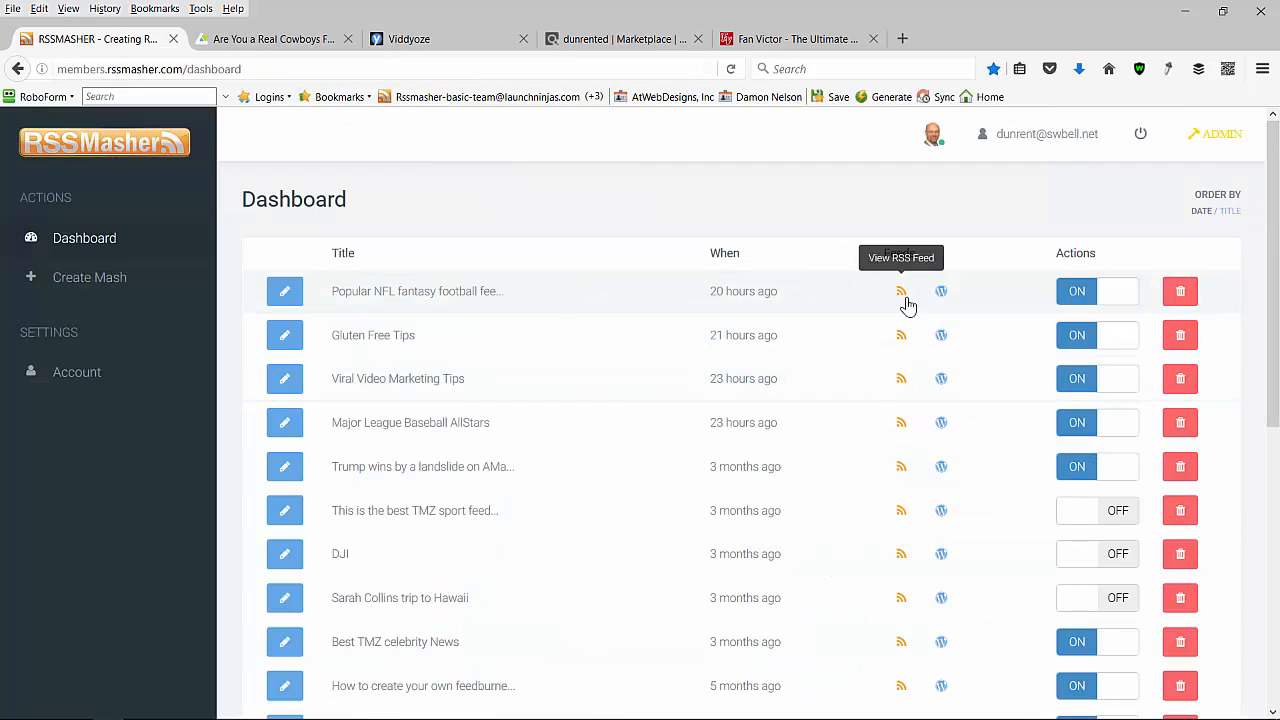
left_click(903, 297)
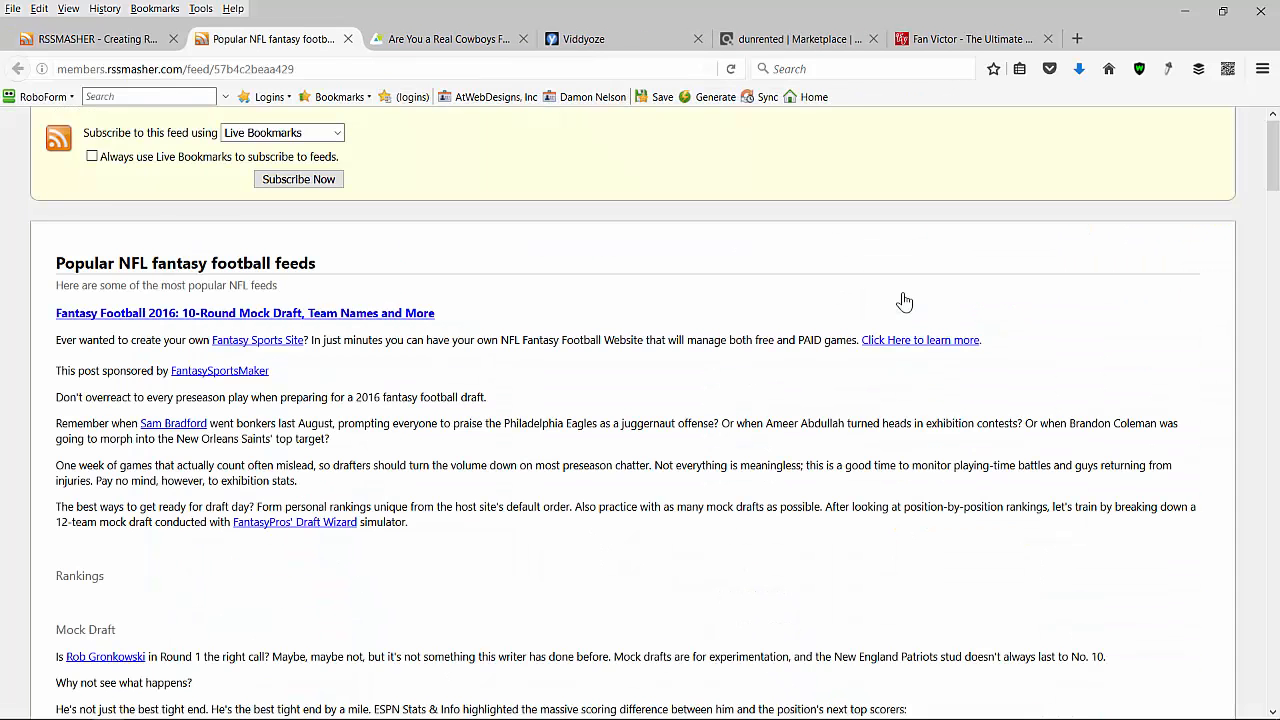
scroll(60, 270, "down", 2)
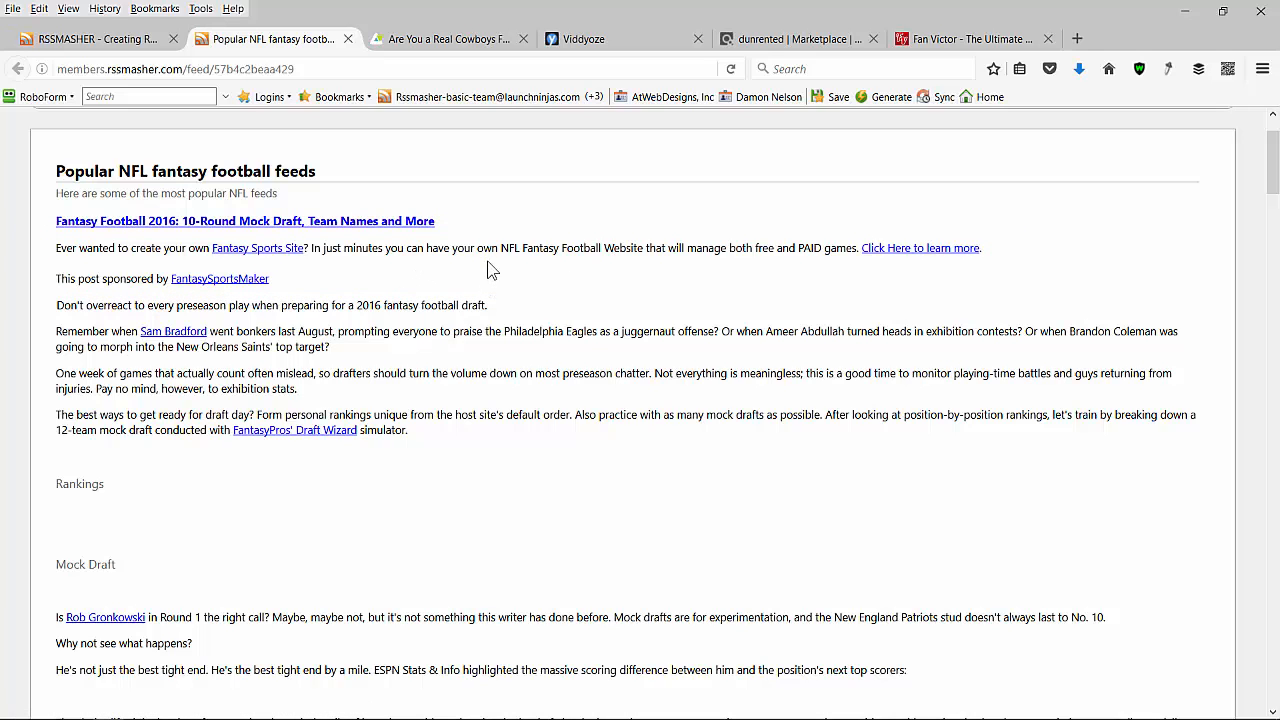
Switch to the Fan Victor site and look through its sales page down to the special offer pricing.
left_click(955, 39)
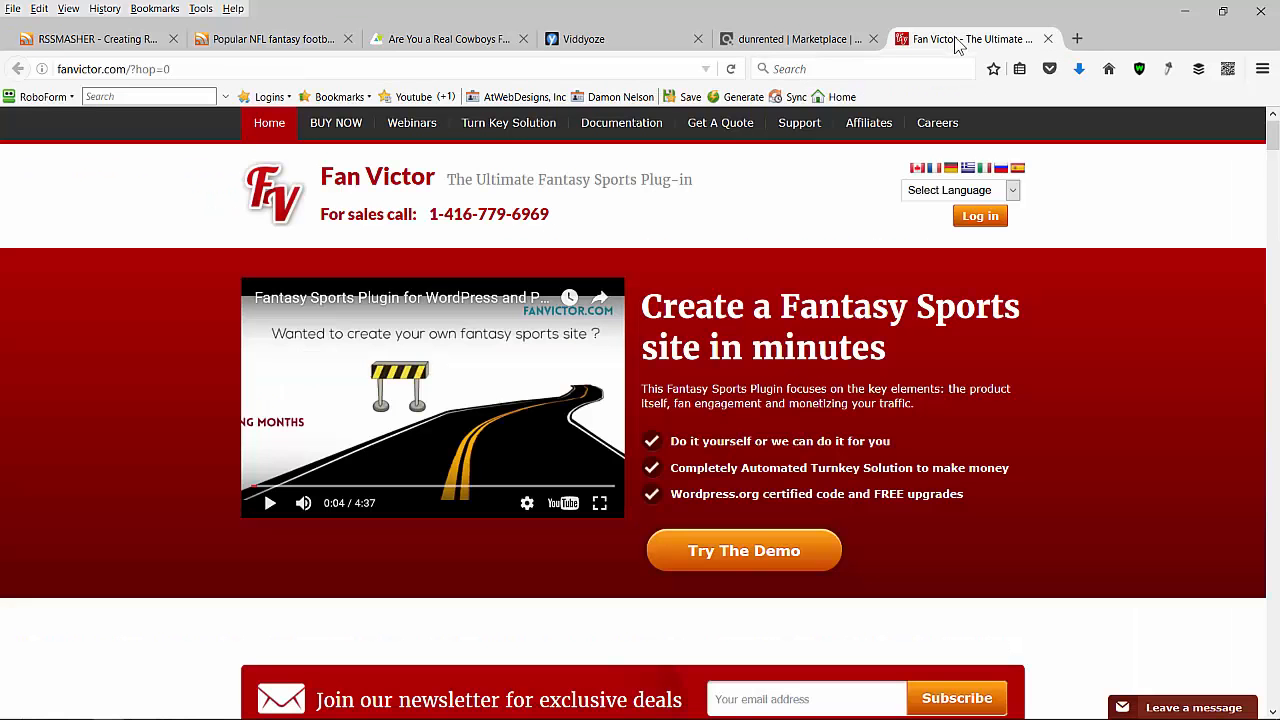
scroll(935, 310, "down", 4)
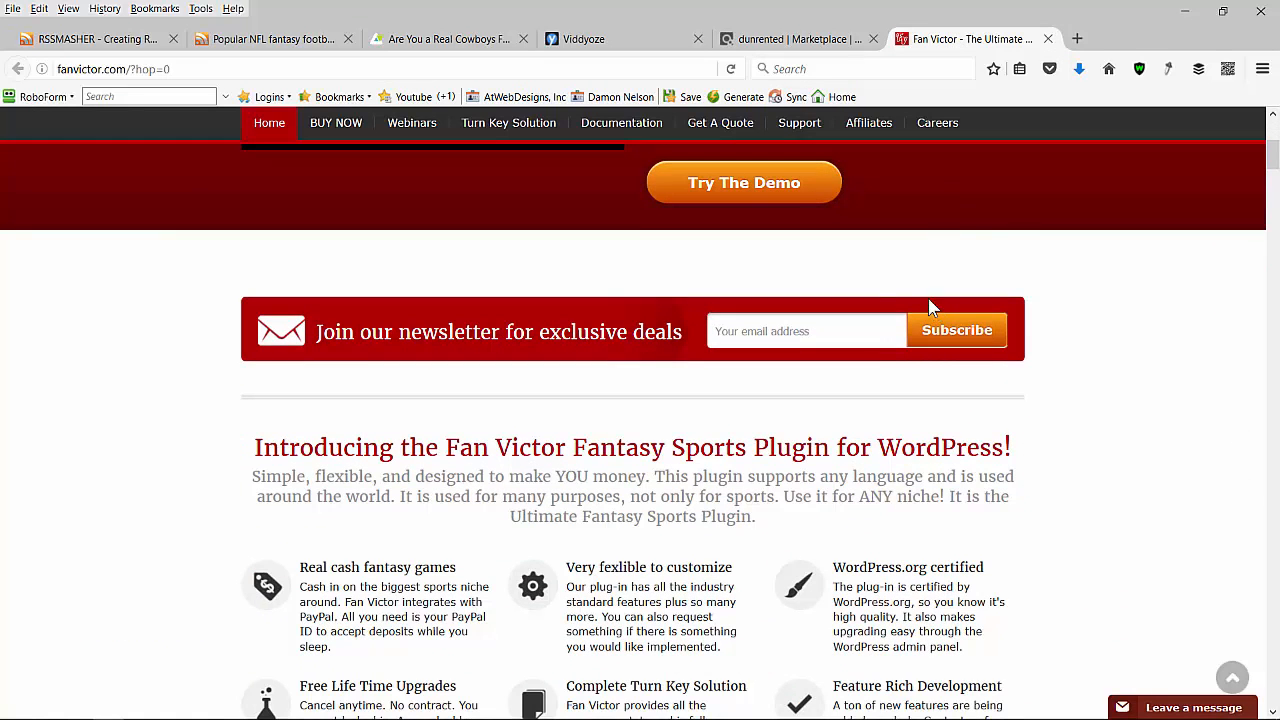
scroll(709, 266, "up", 4)
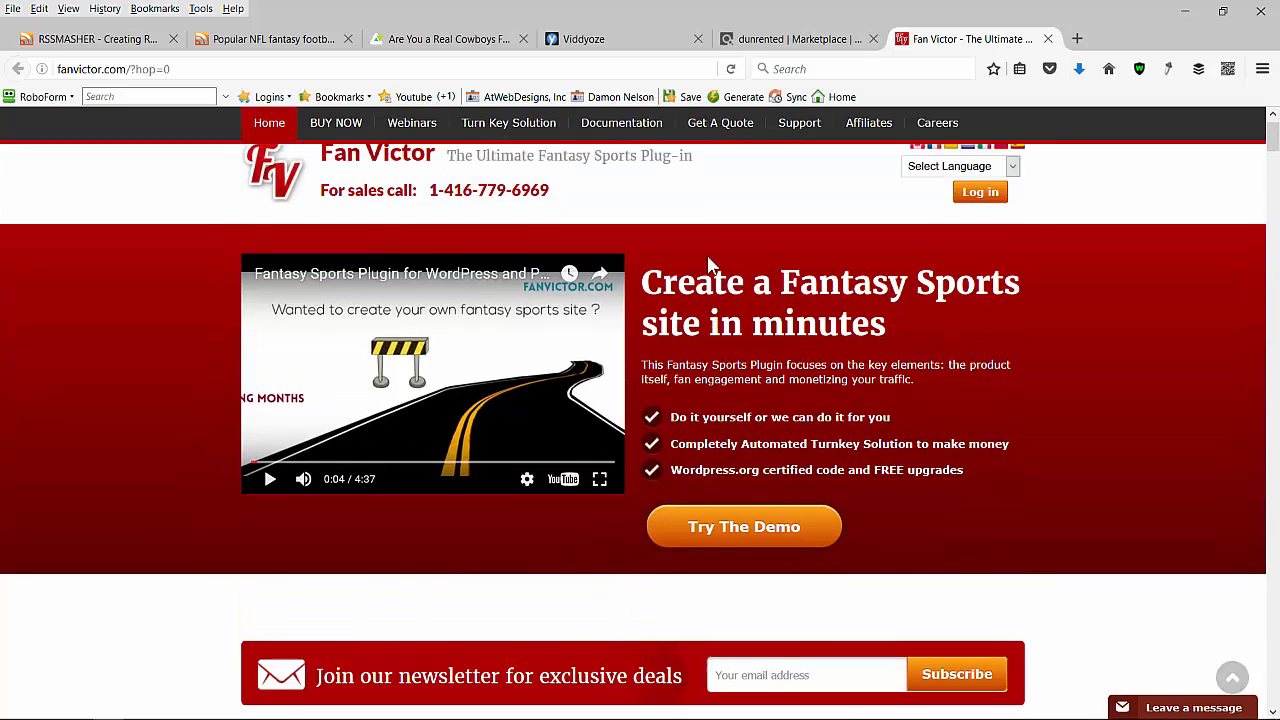
scroll(857, 480, "down", 20)
scroll(857, 480, "up", 6)
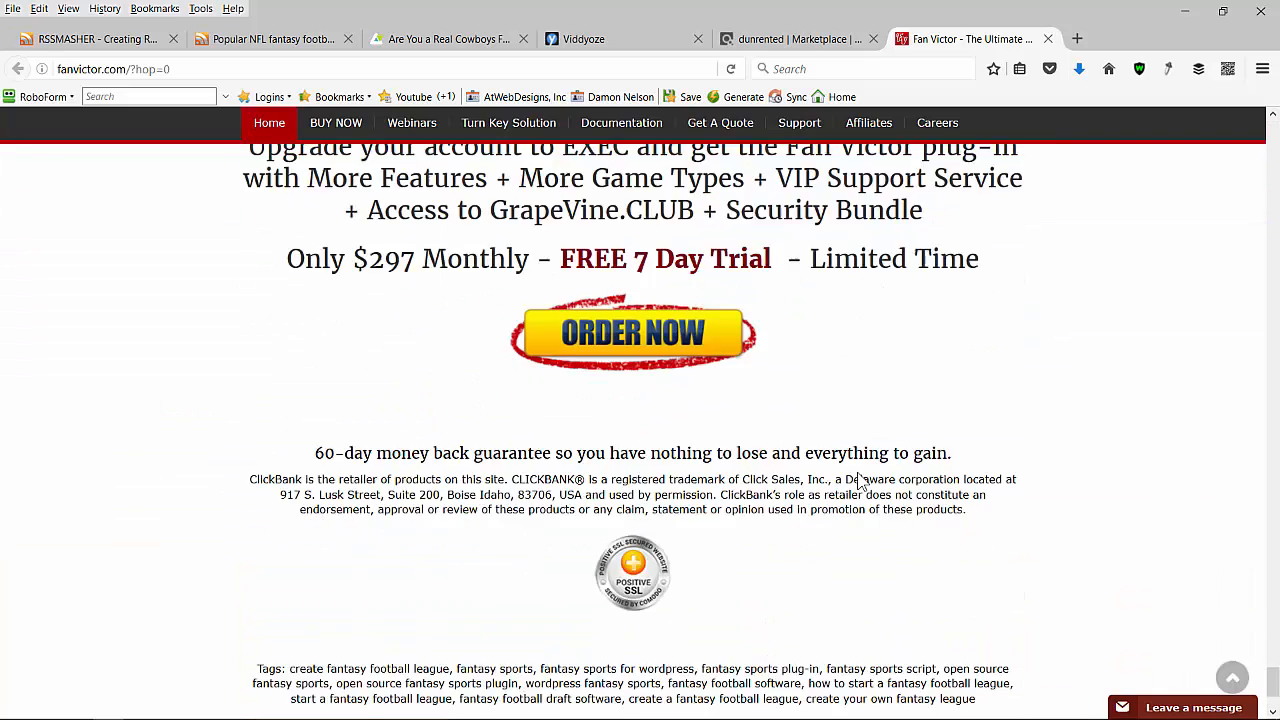
Review the ClickBank order form for Fan Victor's $297 monthly offer, return to the sales page and close the webinar pop-up.
left_click(659, 634)
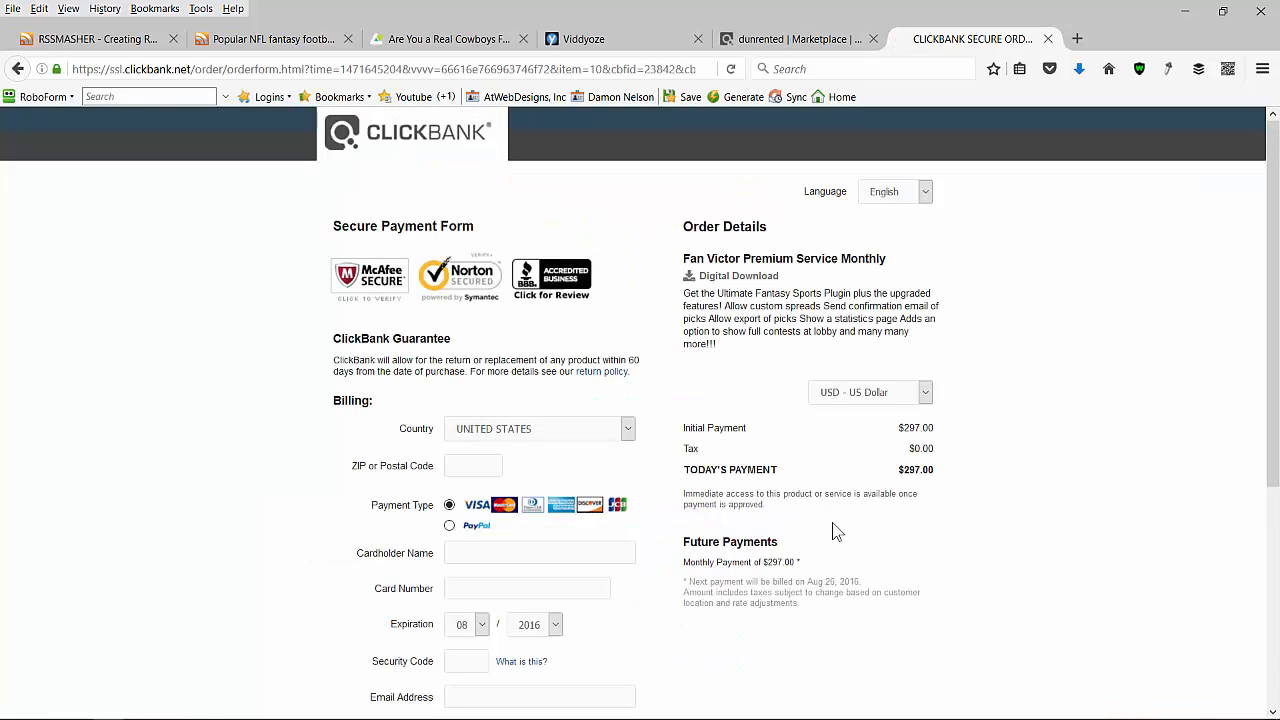
scroll(880, 522, "down", 5)
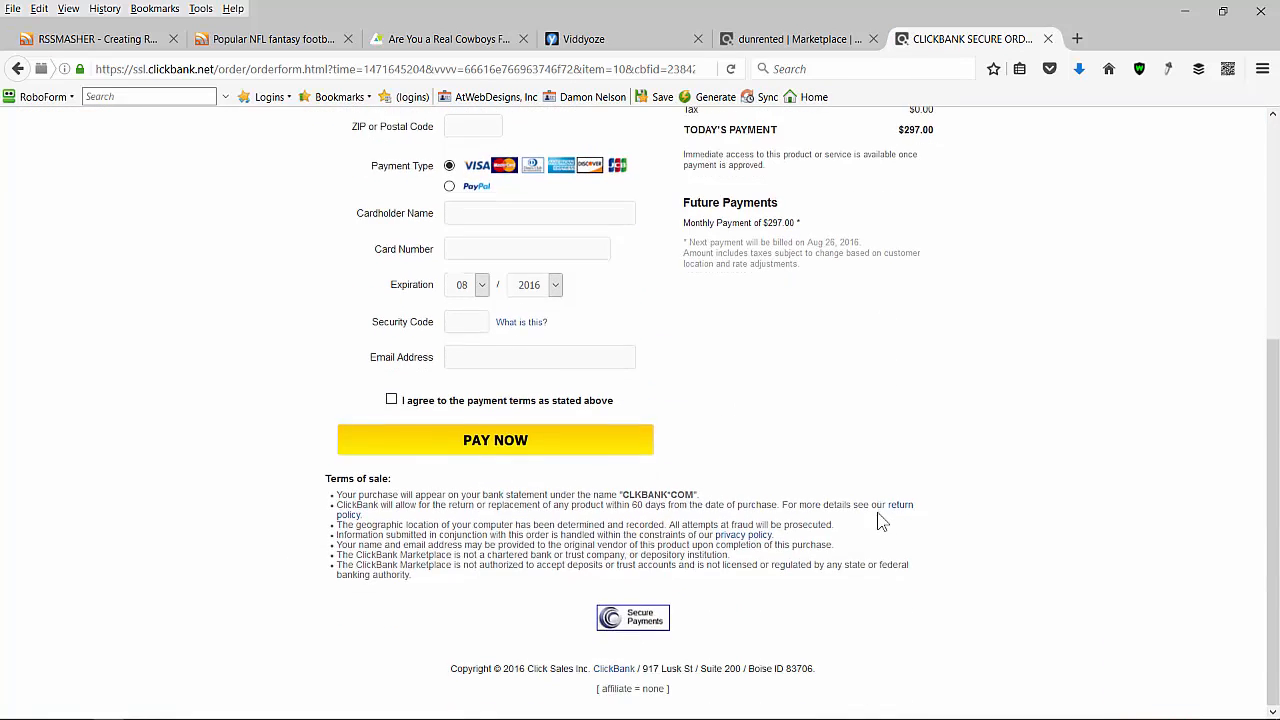
scroll(880, 522, "up", 5)
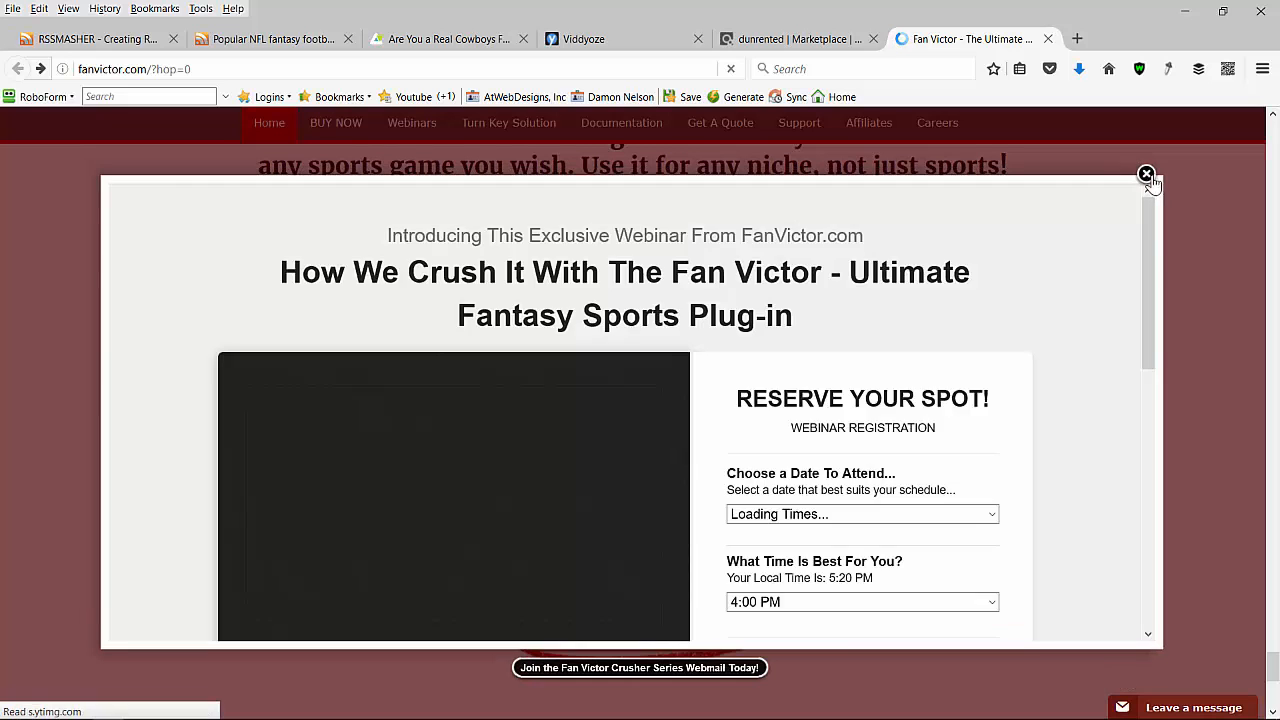
left_click(1147, 176)
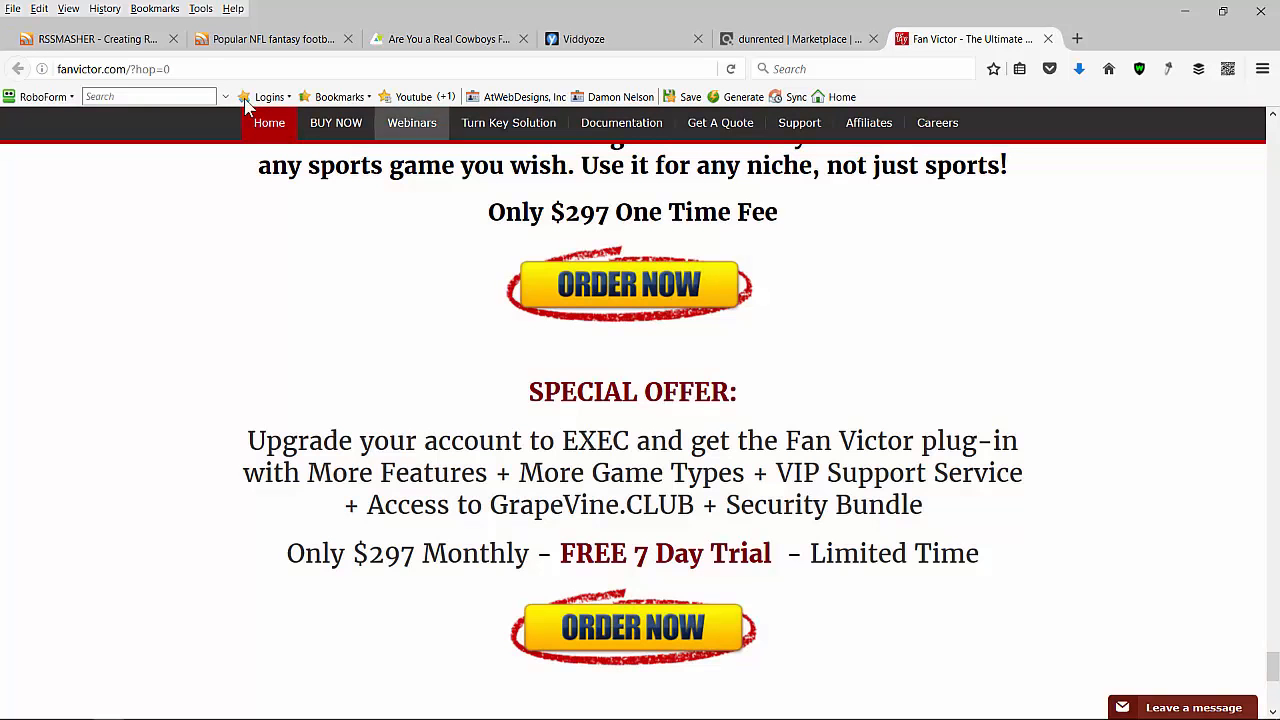
Open the Popular NFL fantasy football feeds mash for editing in RSSMasher and show its settings with the global filters and hooks.
left_click(118, 38)
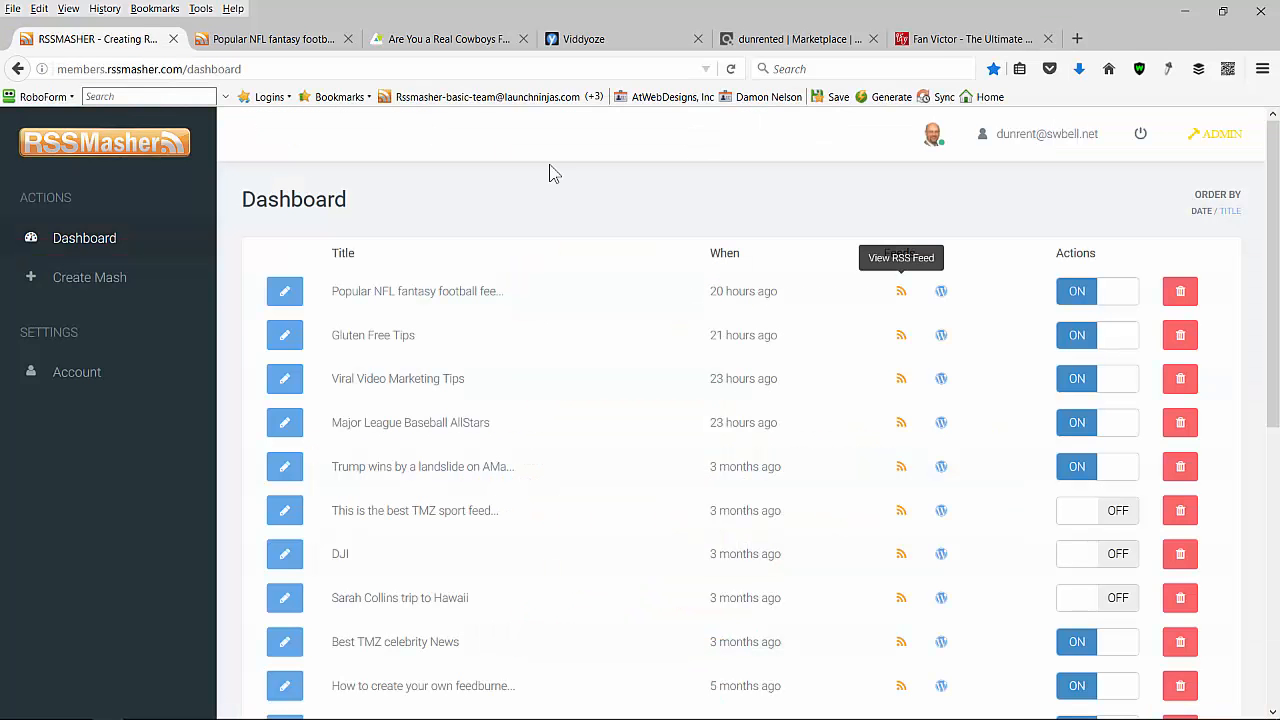
left_click(286, 295)
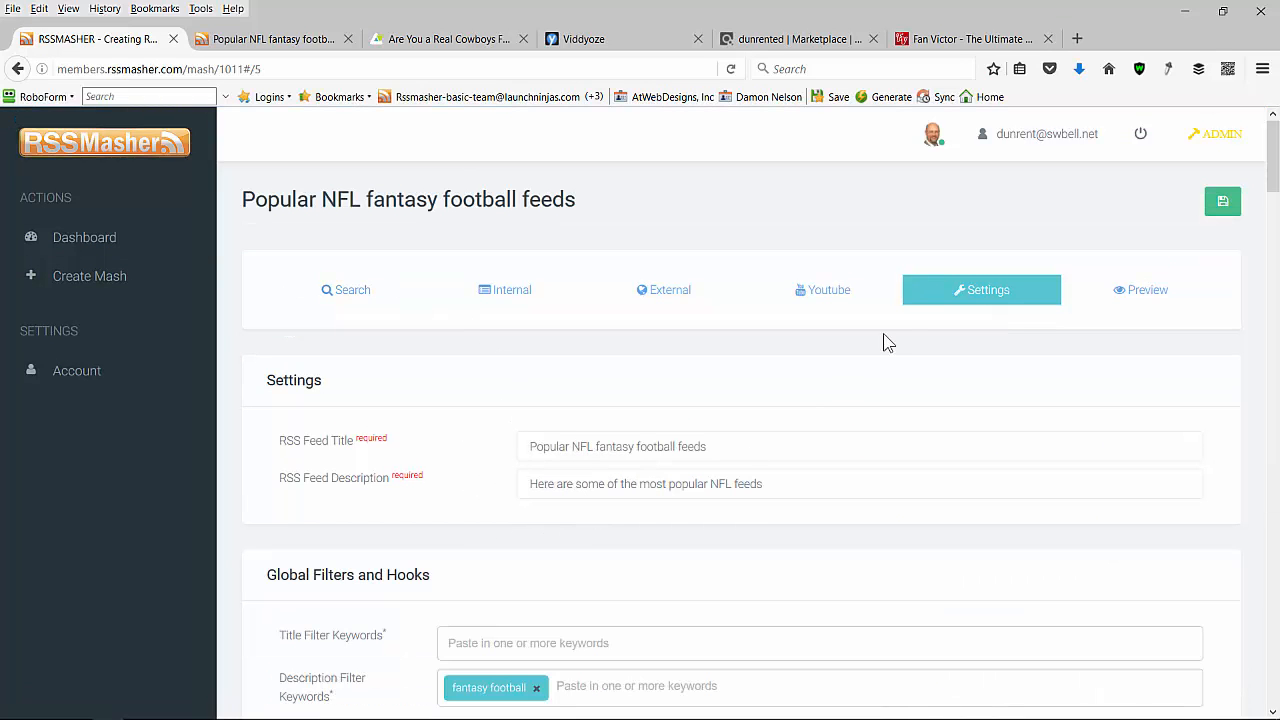
scroll(850, 425, "down", 2)
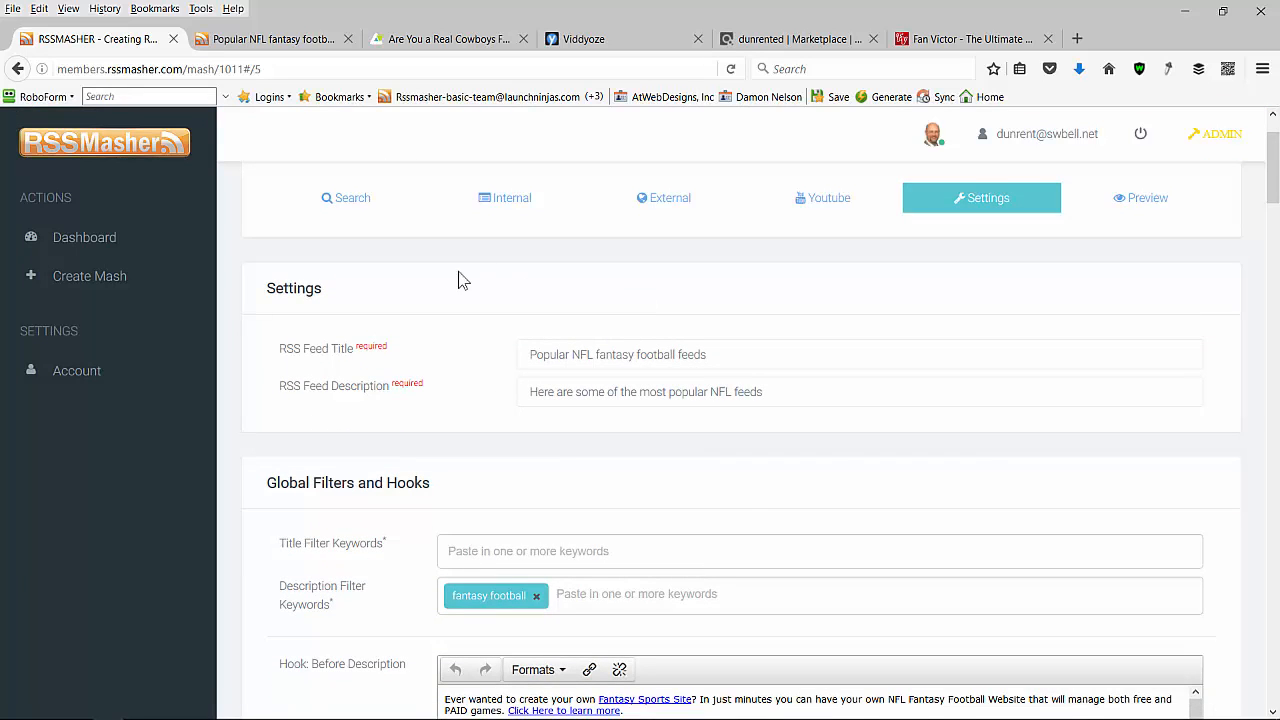
Look through the filter and hook settings of the individual feeds down to Rotoworld.com, ending back at the global hooks.
scroll(803, 509, "down", 11)
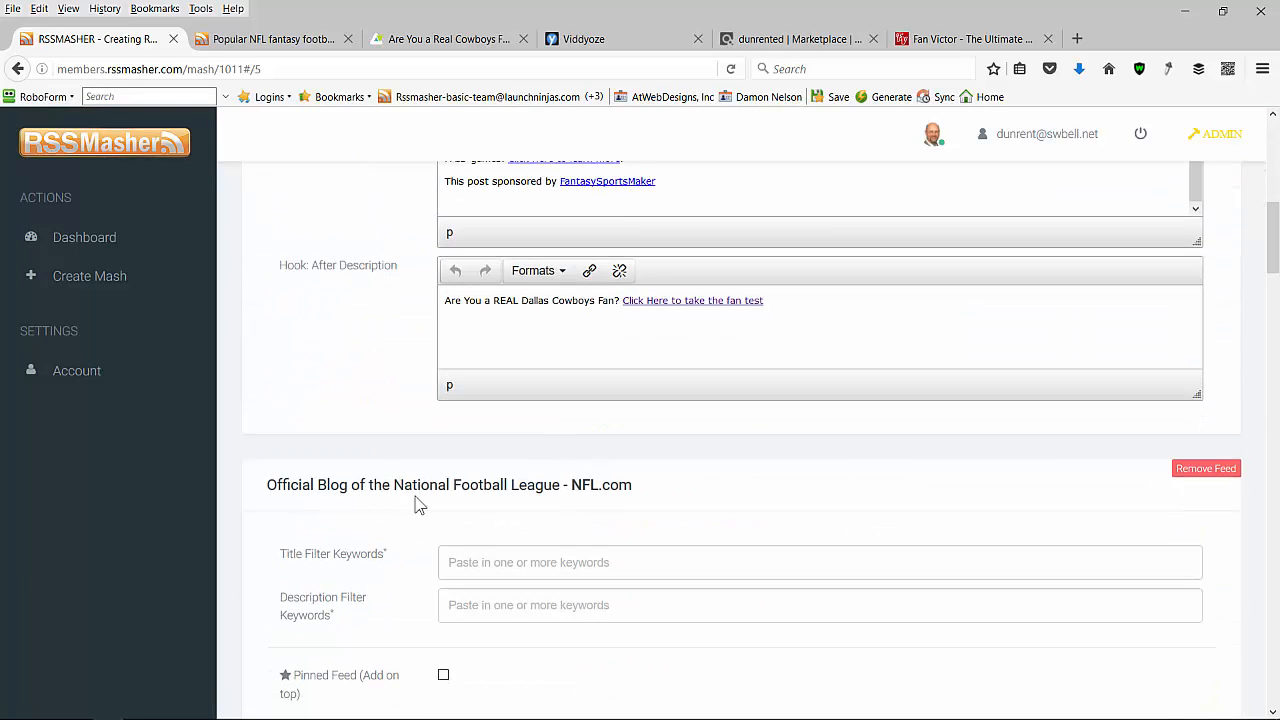
scroll(660, 500, "down", 15)
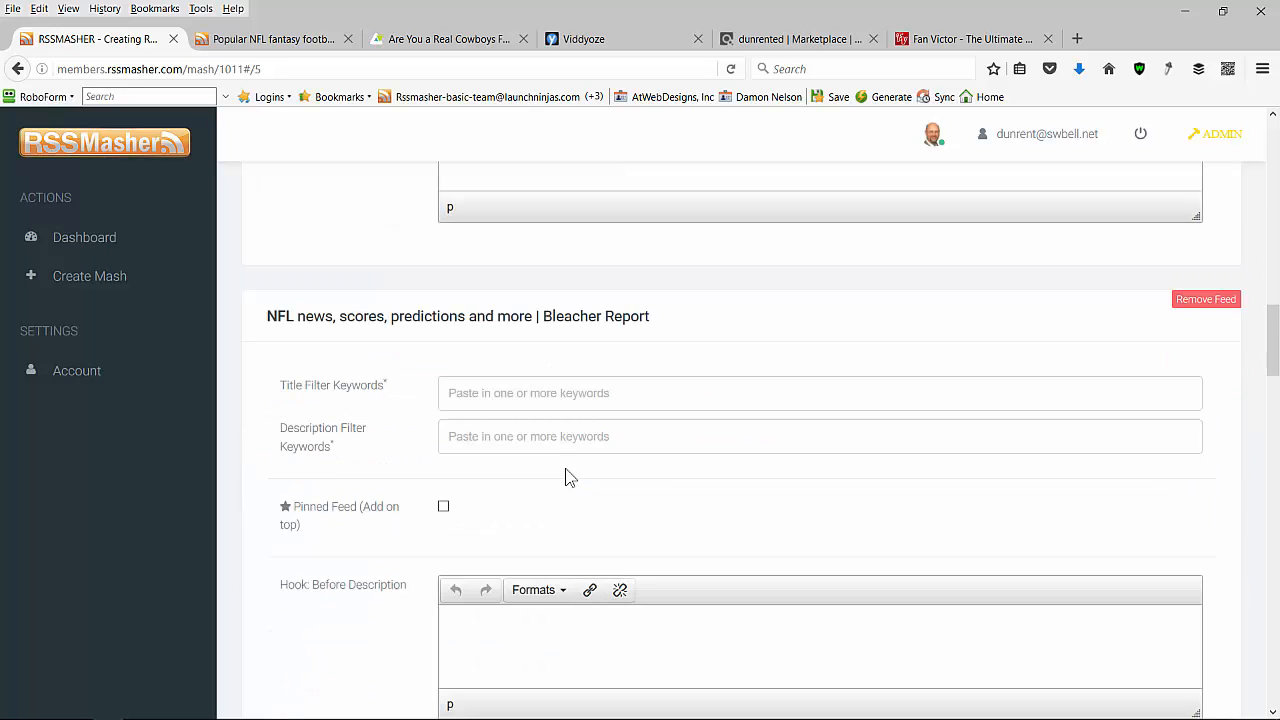
scroll(646, 366, "down", 10)
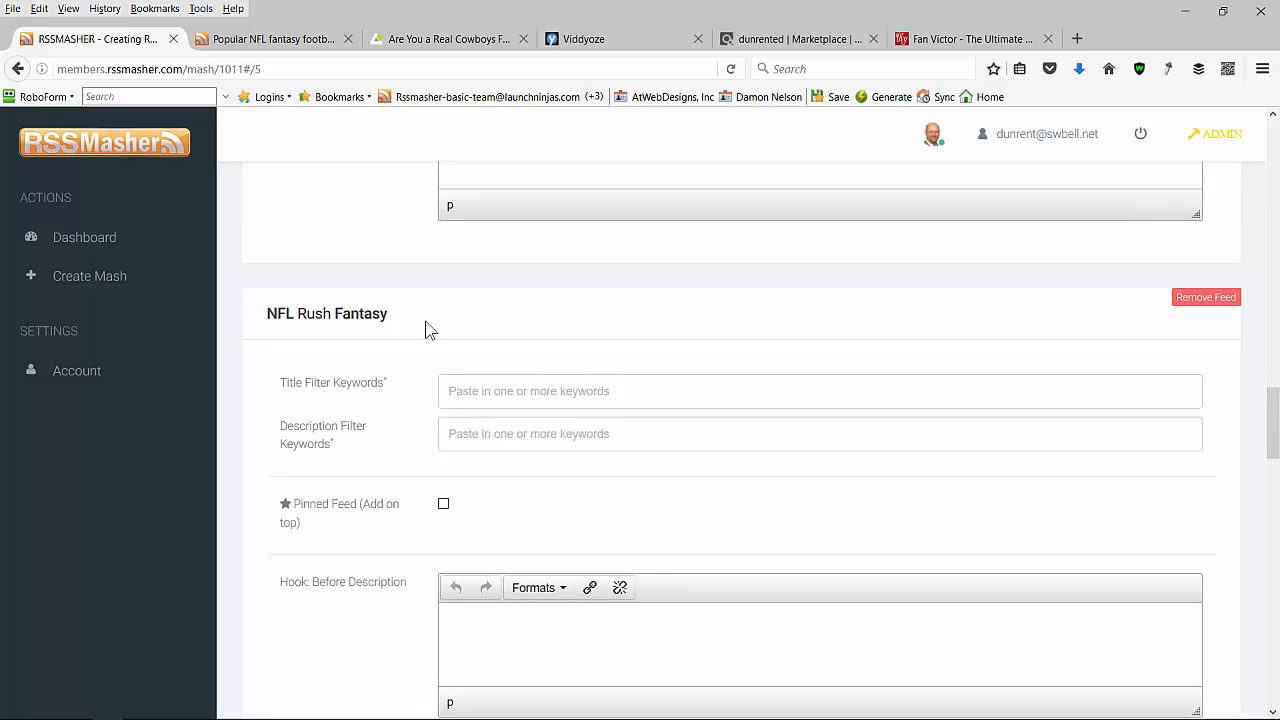
scroll(543, 350, "down", 6)
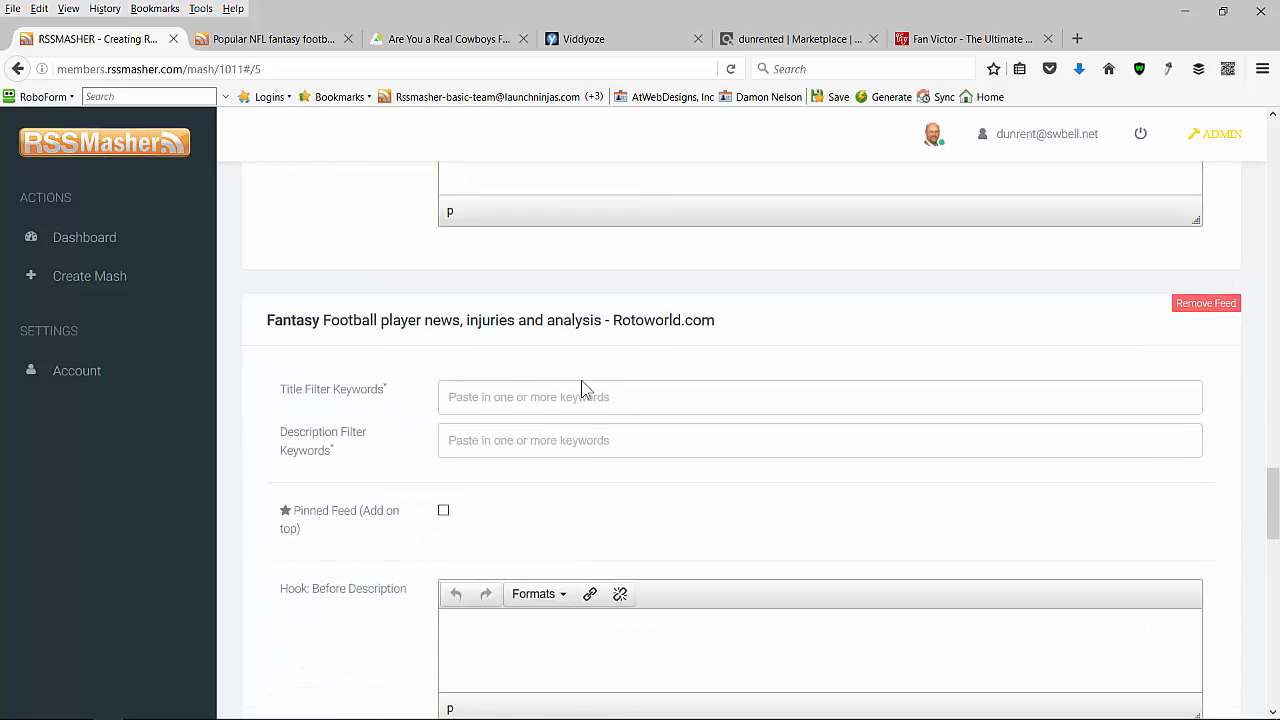
scroll(414, 396, "up", 4)
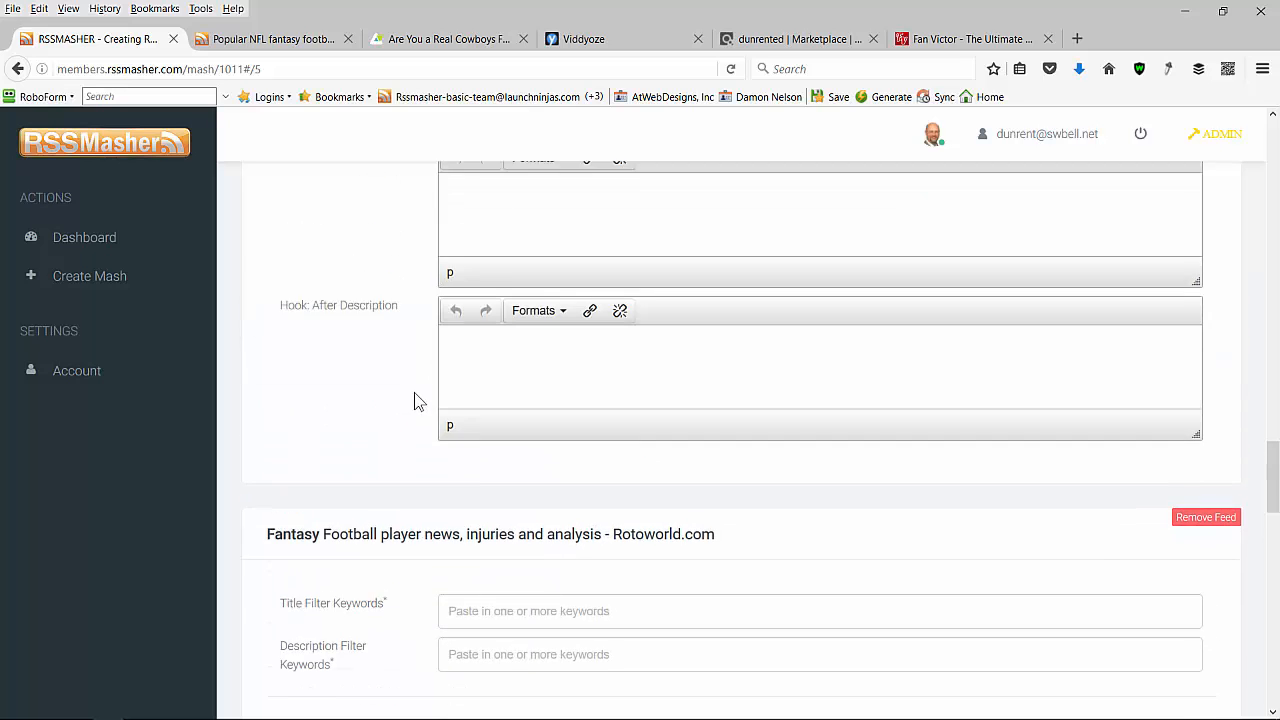
scroll(360, 373, "up", 8)
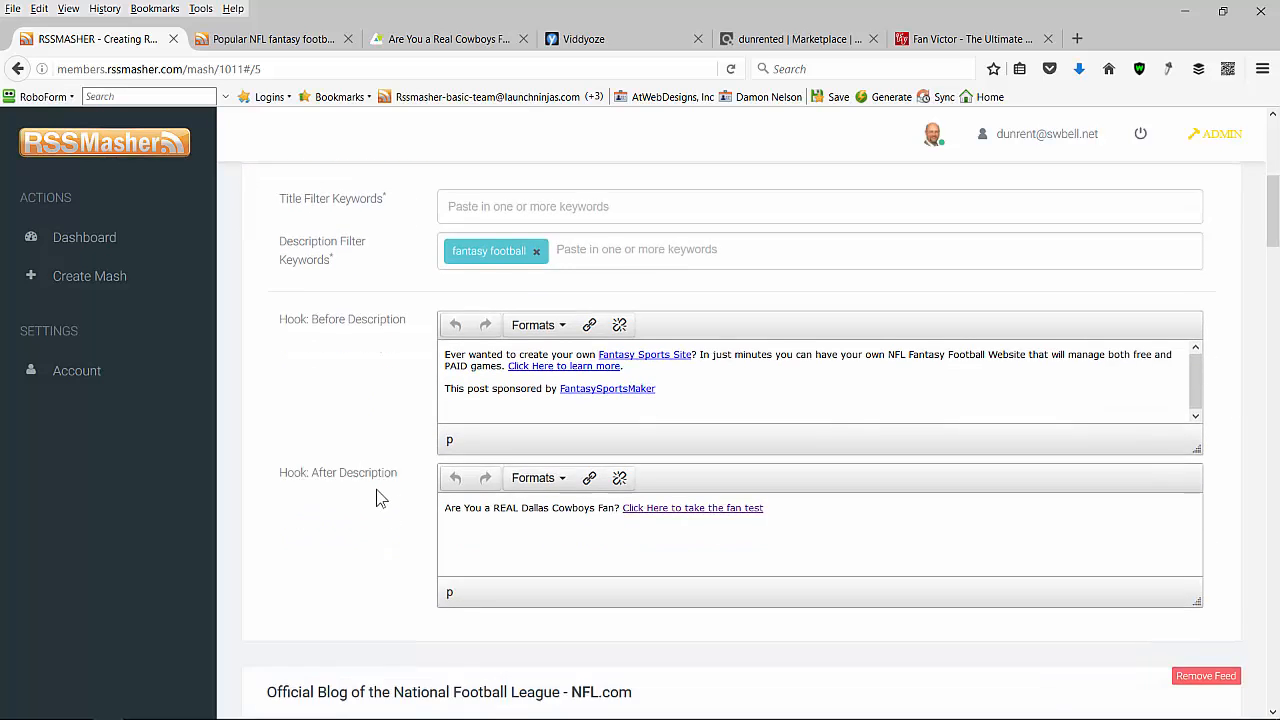
Compare the global before- and after-description hooks with the separate hook fields of the Official Blog NFL.com feed.
scroll(380, 480, "down", 1)
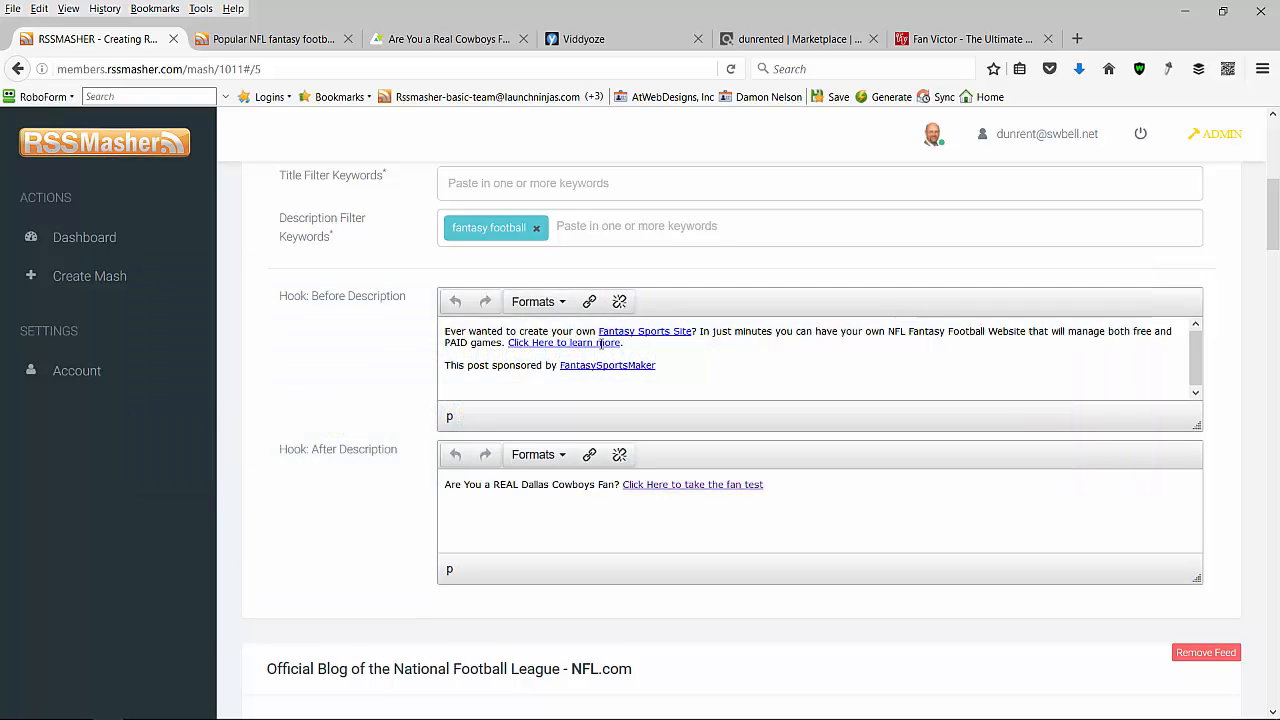
scroll(626, 425, "down", 5)
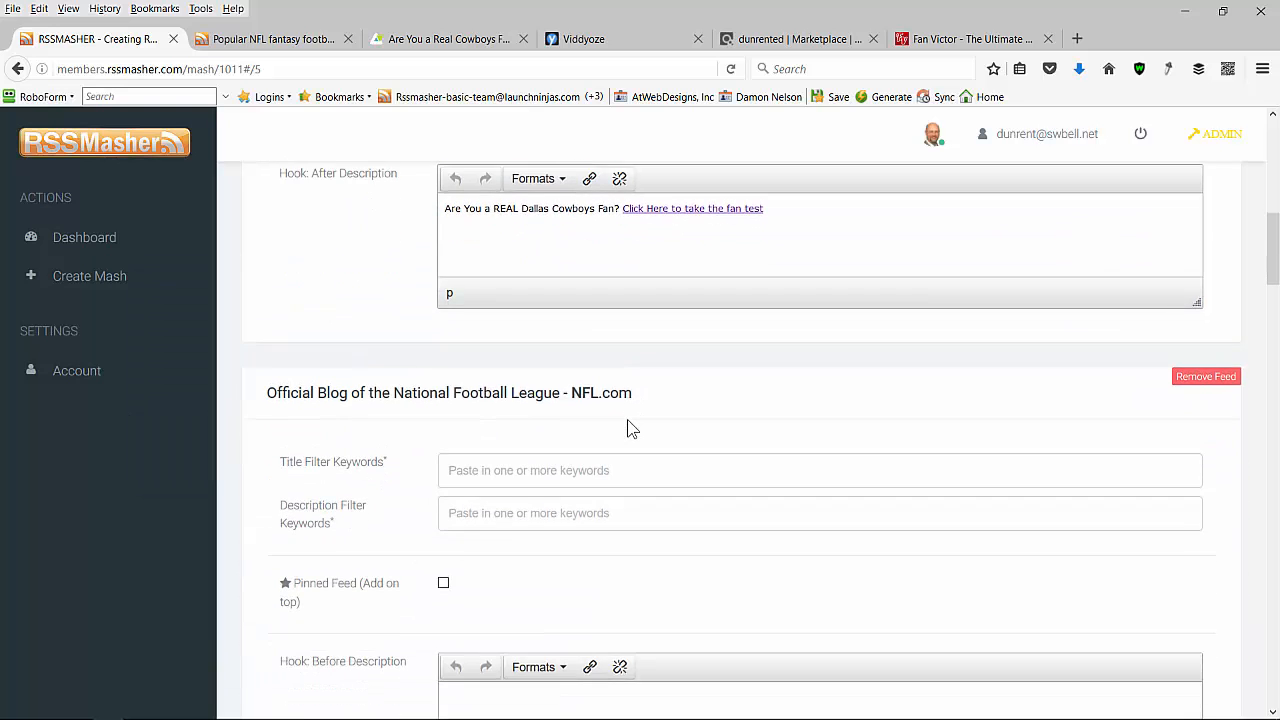
scroll(627, 419, "down", 4)
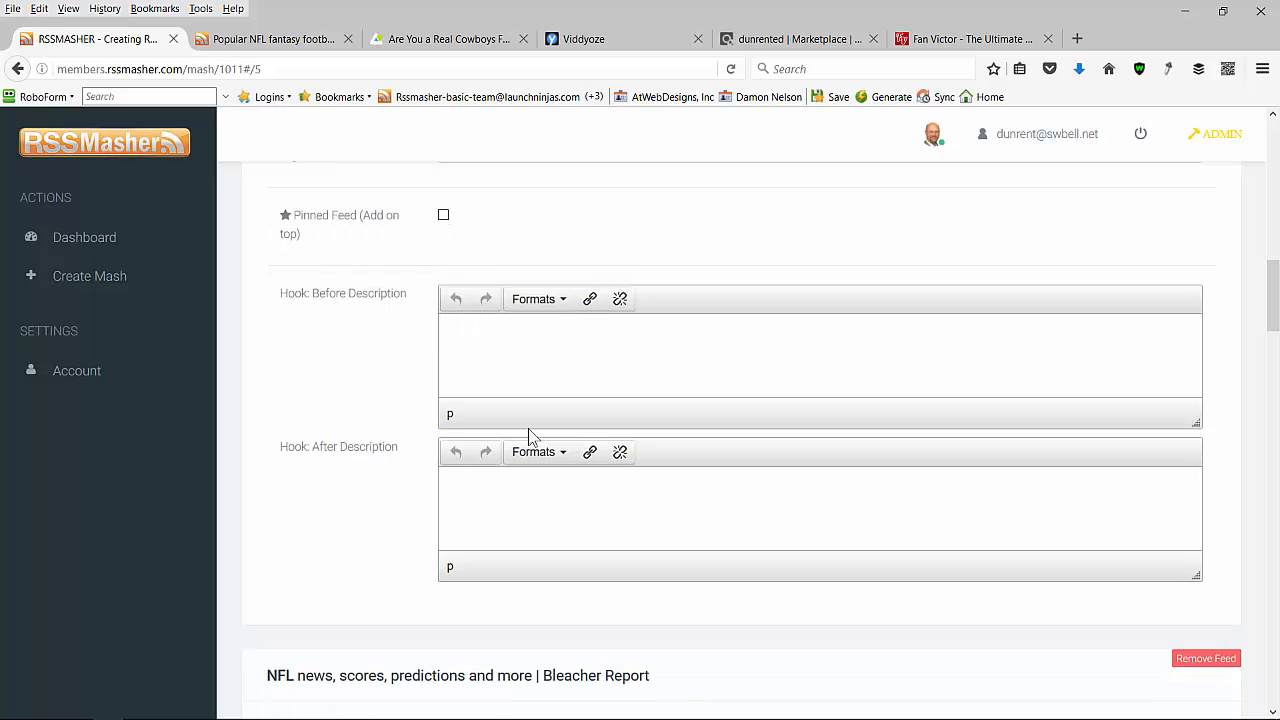
scroll(519, 508, "up", 5)
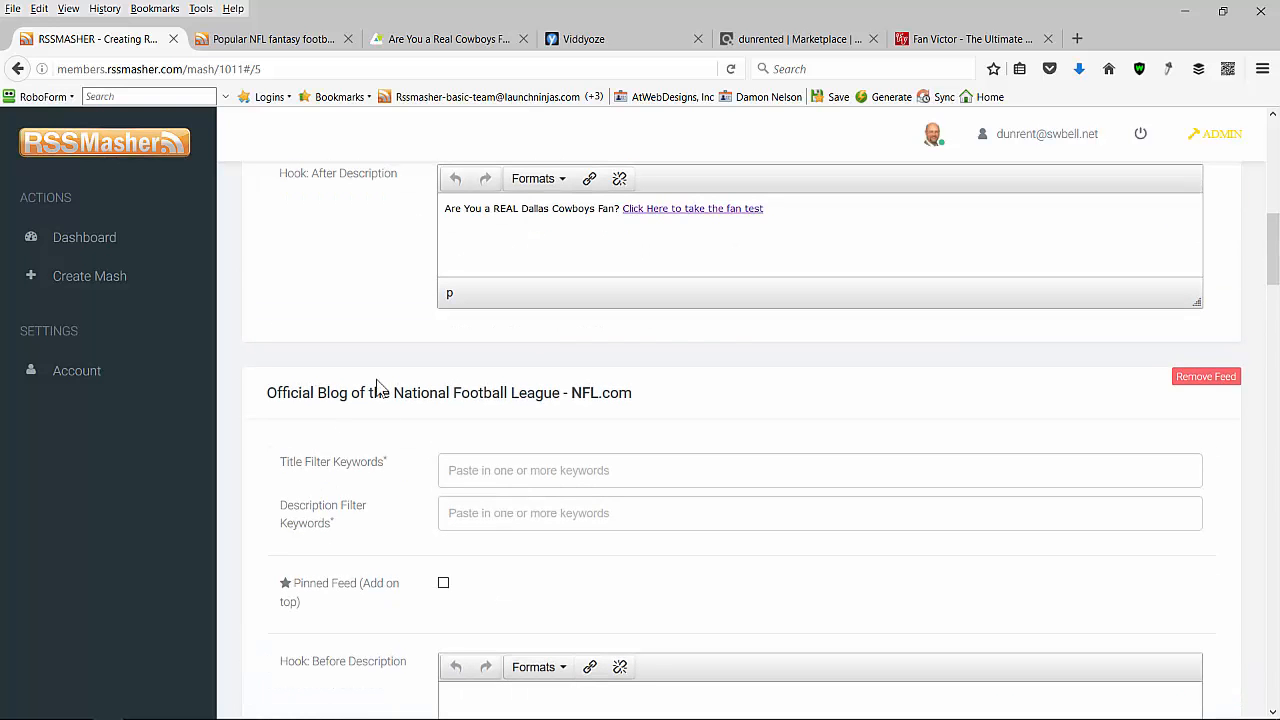
scroll(566, 557, "down", 3)
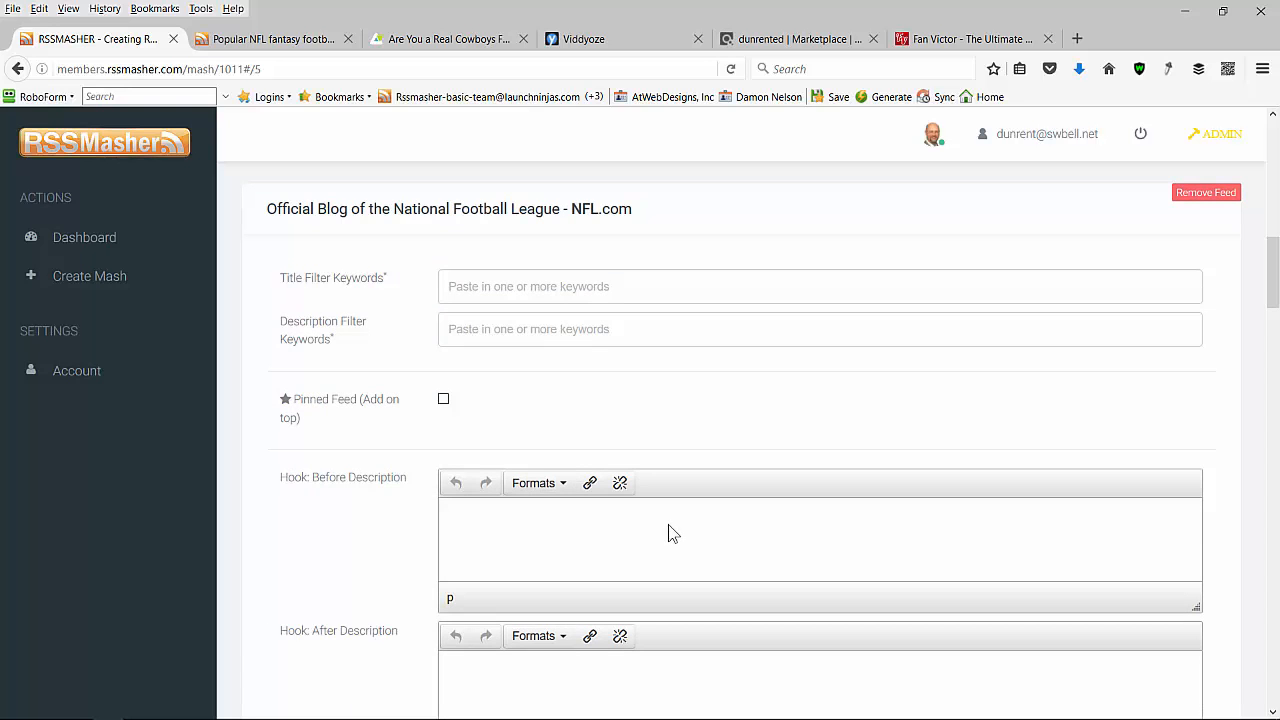
scroll(620, 508, "up", 5)
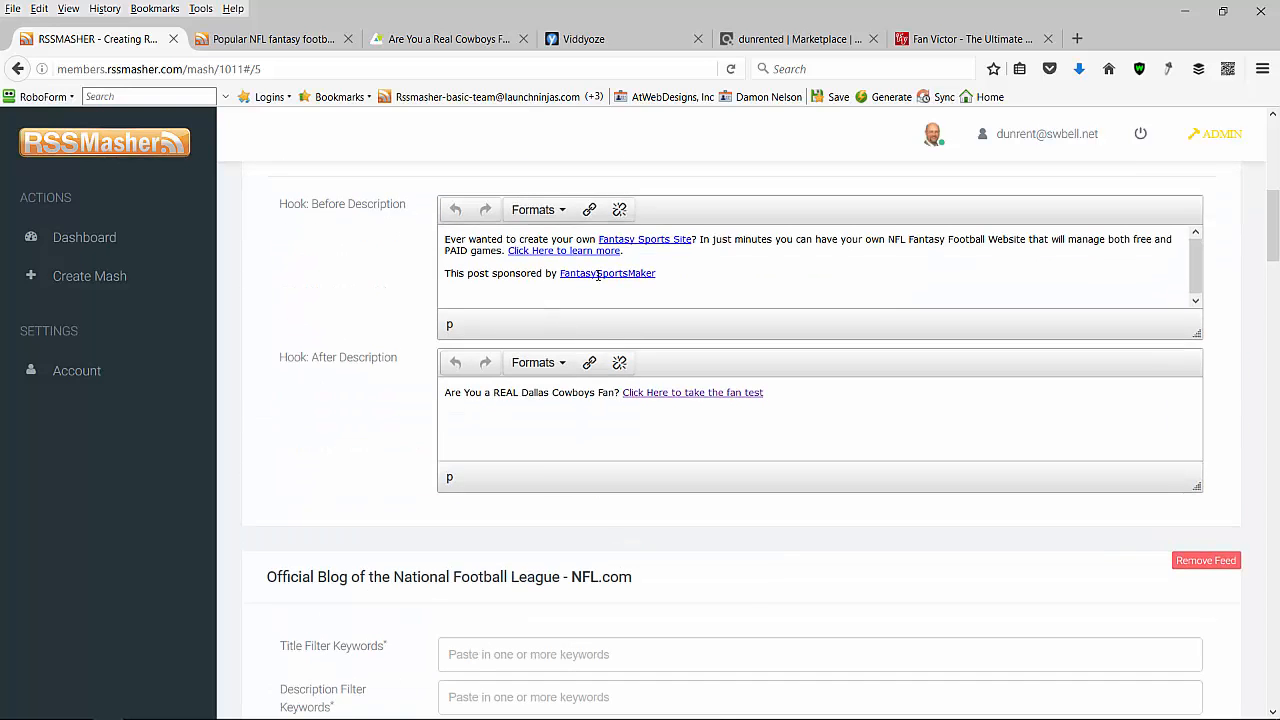
scroll(583, 451, "down", 7)
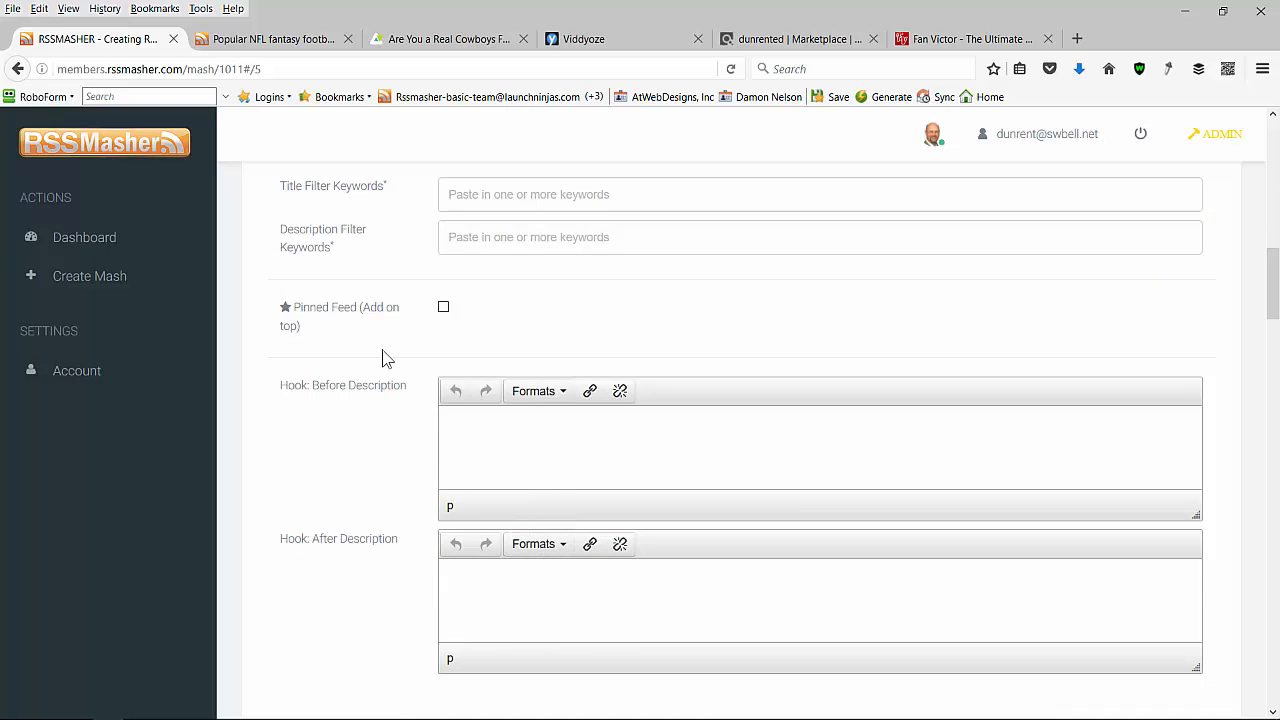
Enter "Get your official NFL Jerseys today, click here" as the before-description hook of the Official Blog NFL.com feed.
scroll(563, 508, "up", 3)
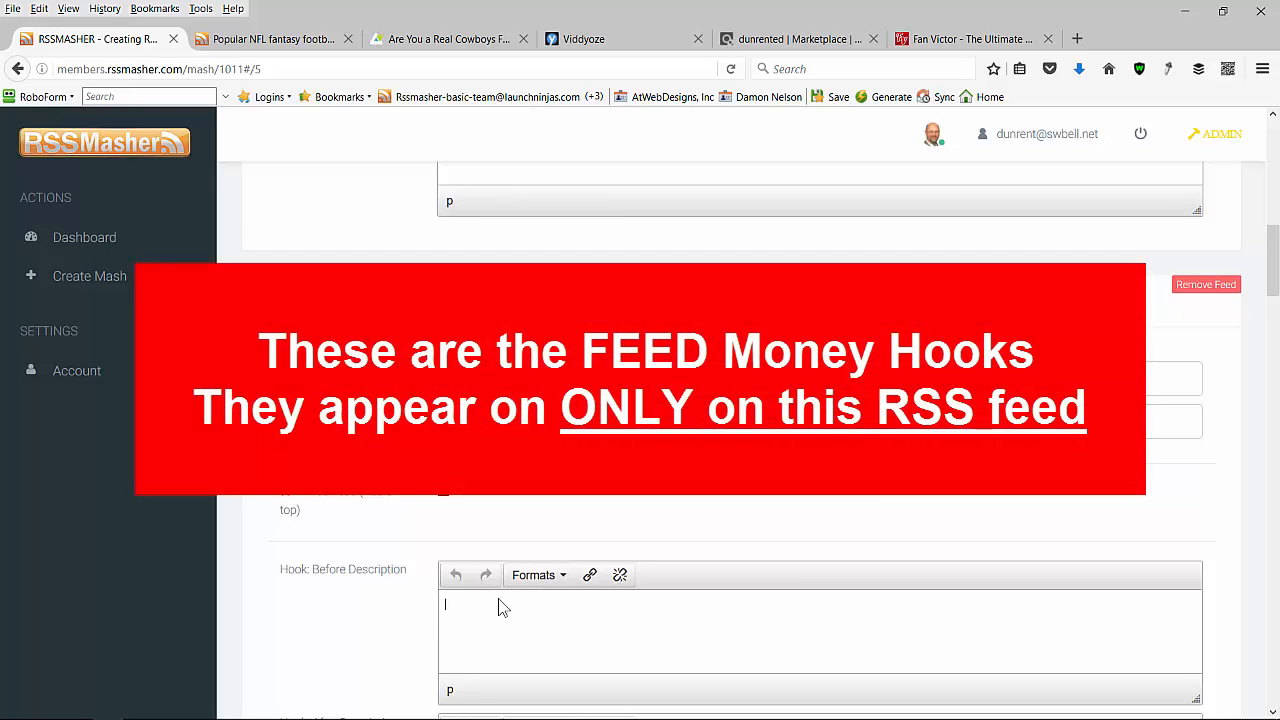
type("Get your official NF")
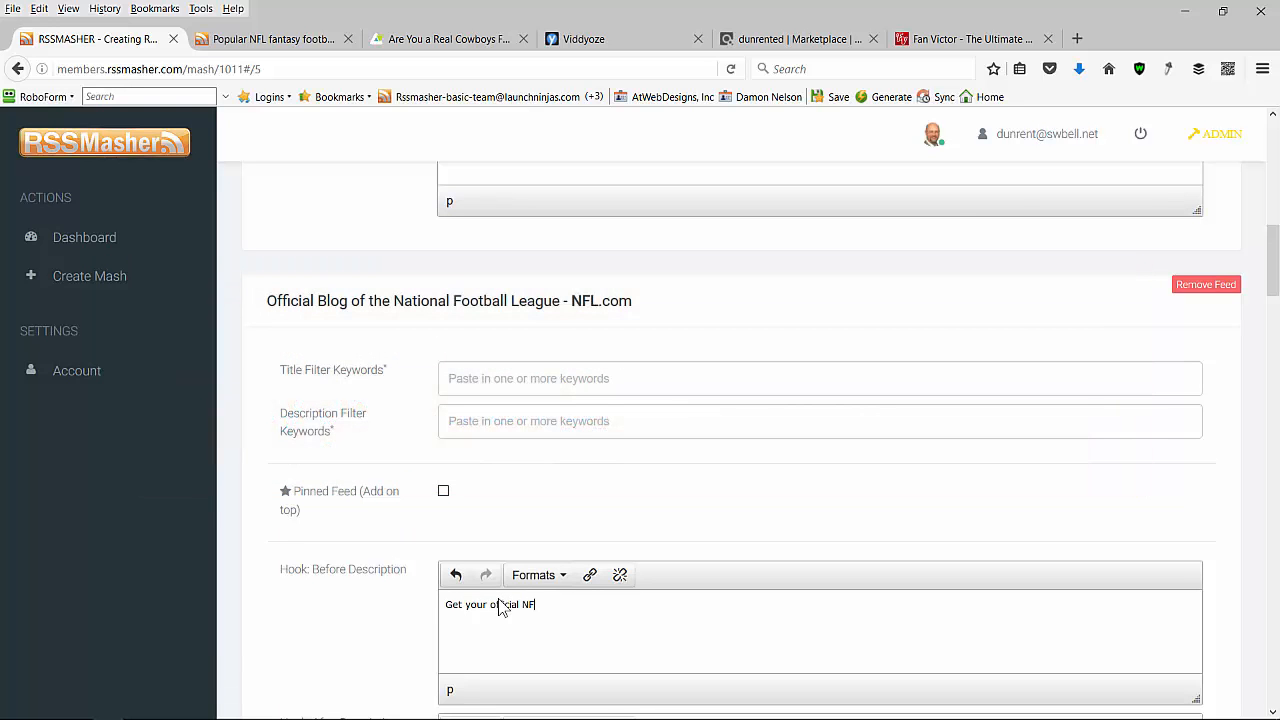
type("L Jerseys today")
Advance through the Cowboys fan test to the NFL Shop coupons page and copy that page's address.
left_click(490, 40)
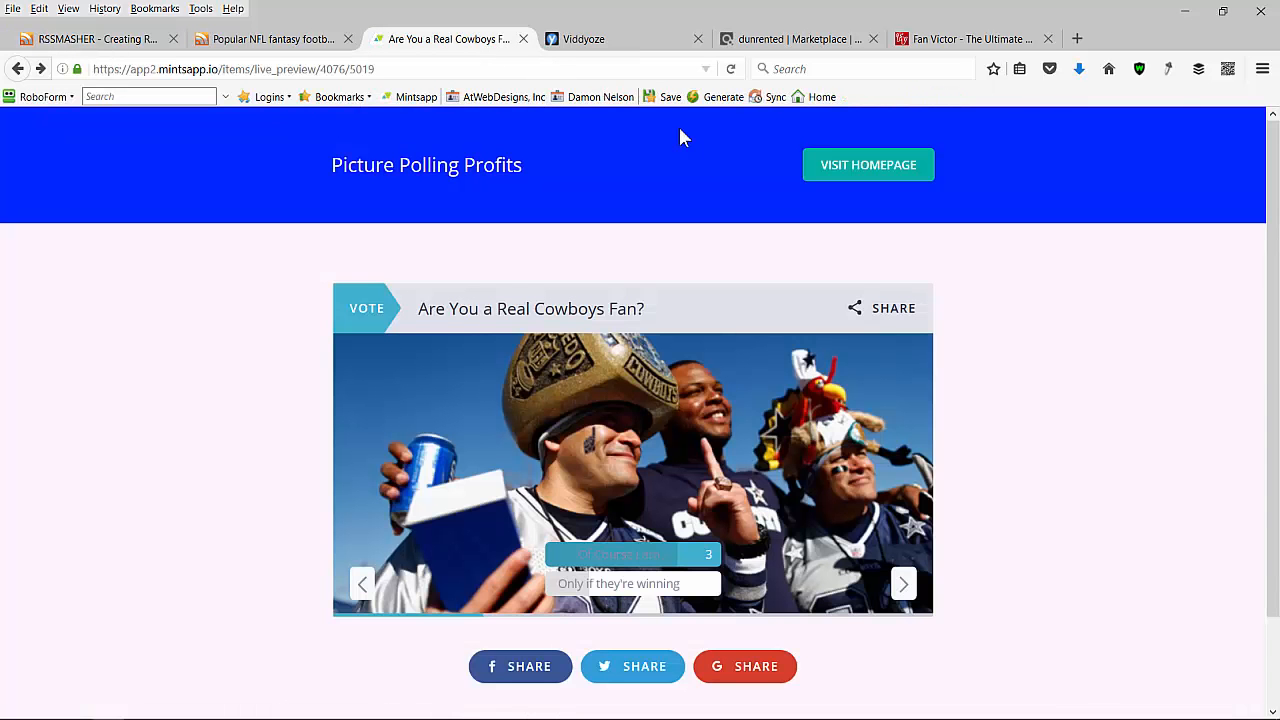
left_click(905, 588)
left_click(905, 588)
left_click(905, 588)
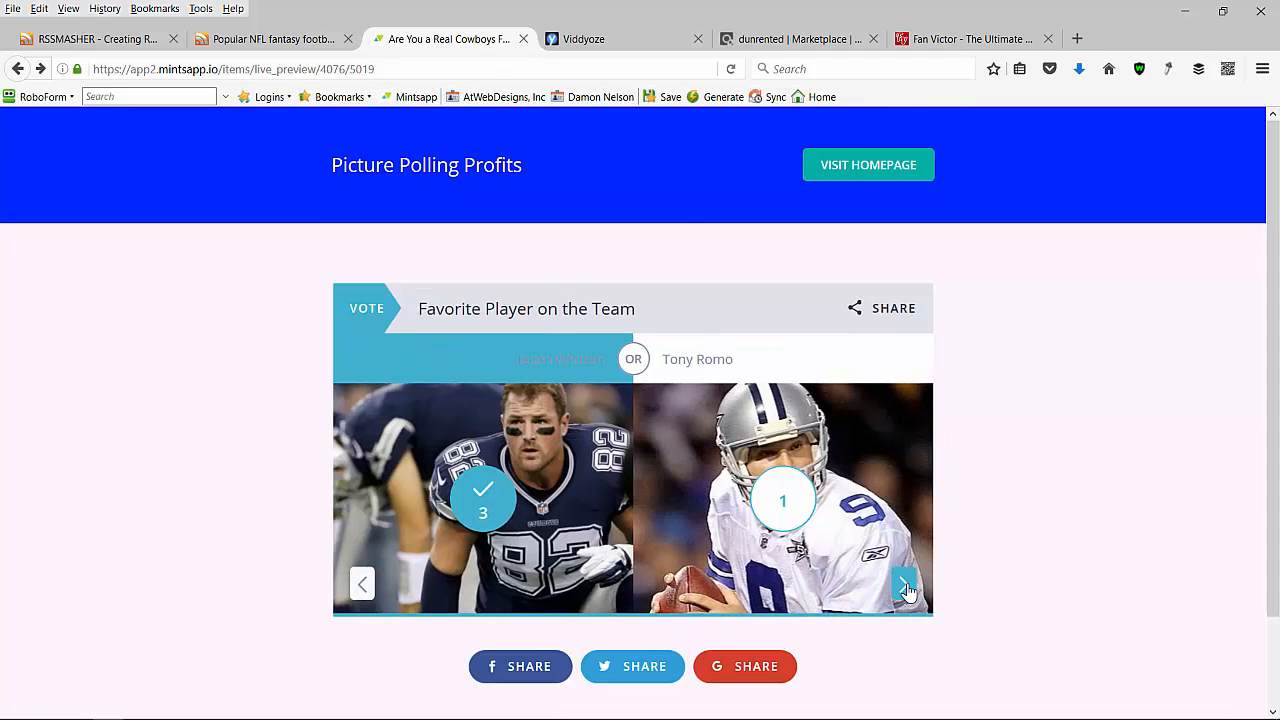
left_click(905, 588)
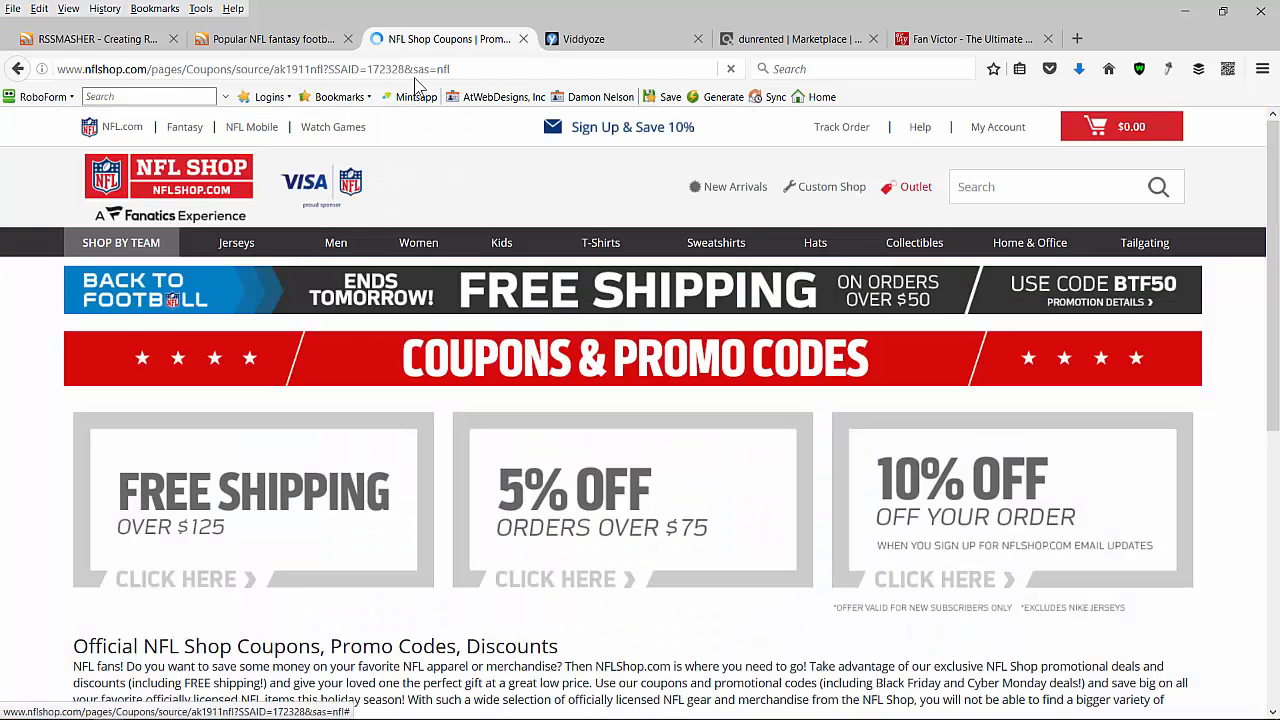
left_click(483, 68)
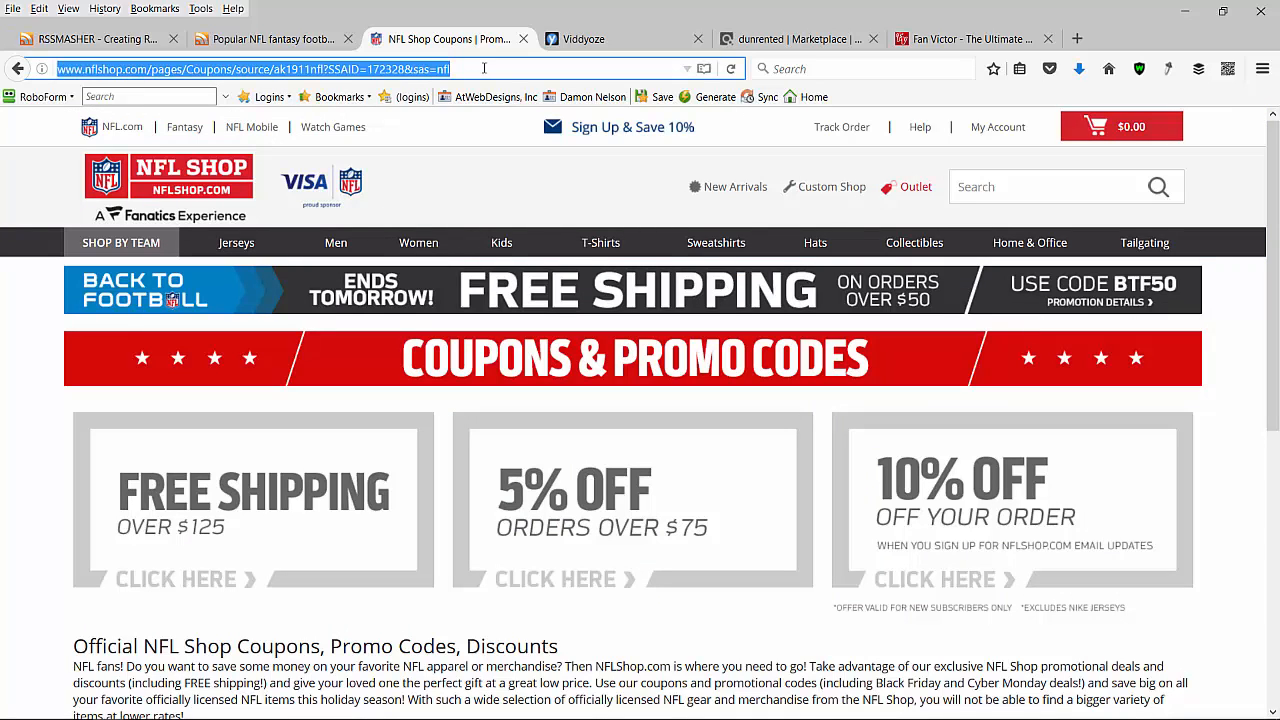
Link the words "click here" in the NFL.com feed's before-description hook to the copied NFL Shop coupons address.
left_click(140, 40)
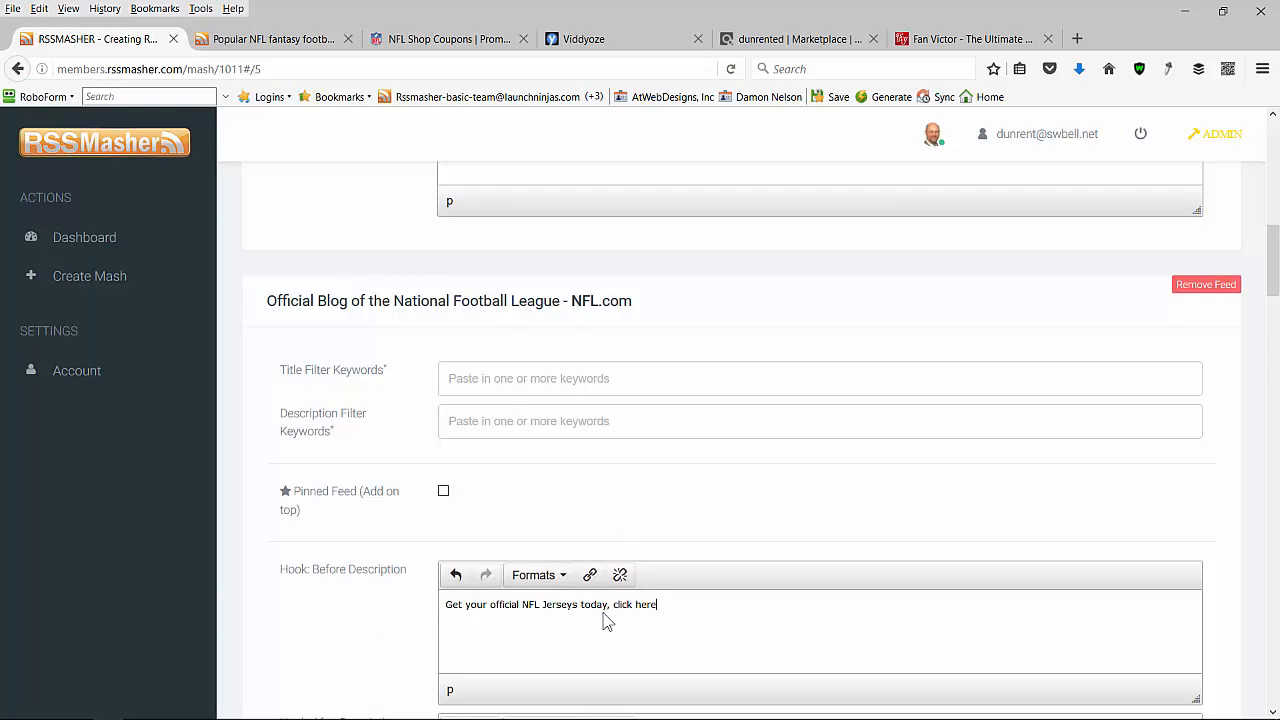
key("ctrl+shift+Left")
key("ctrl+shift+Left")
left_click(590, 574)
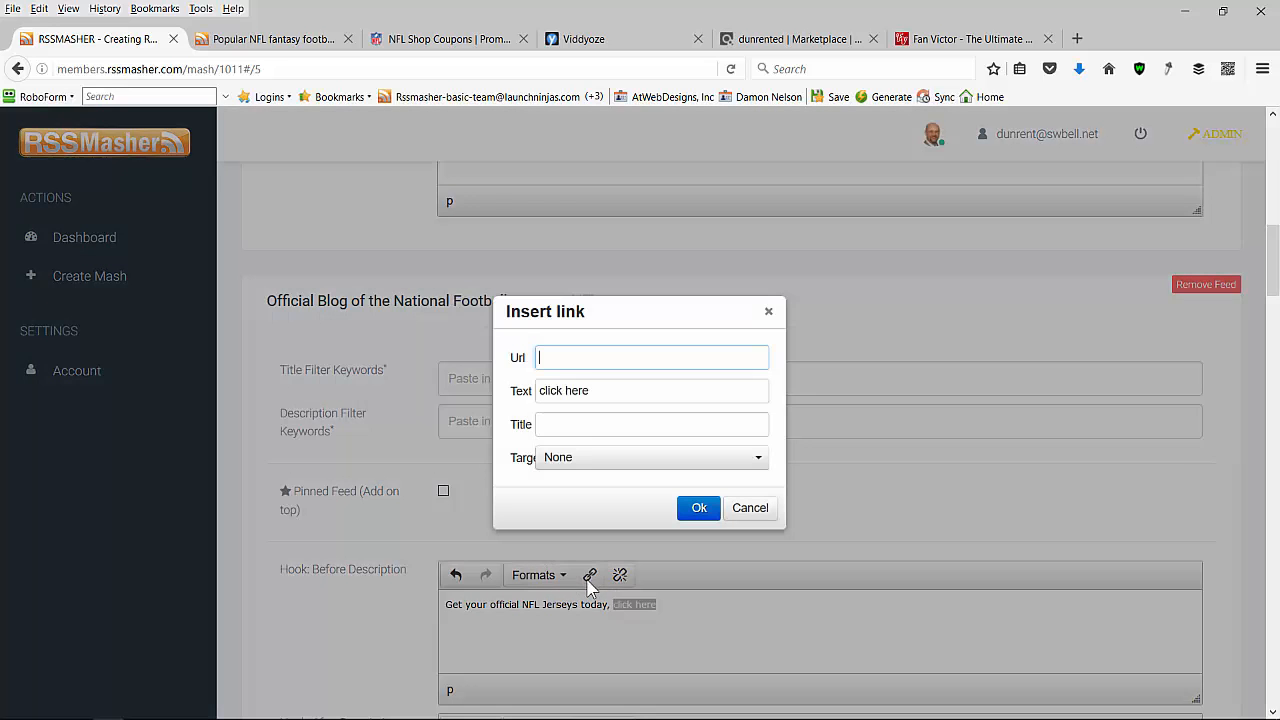
key("ctrl+v")
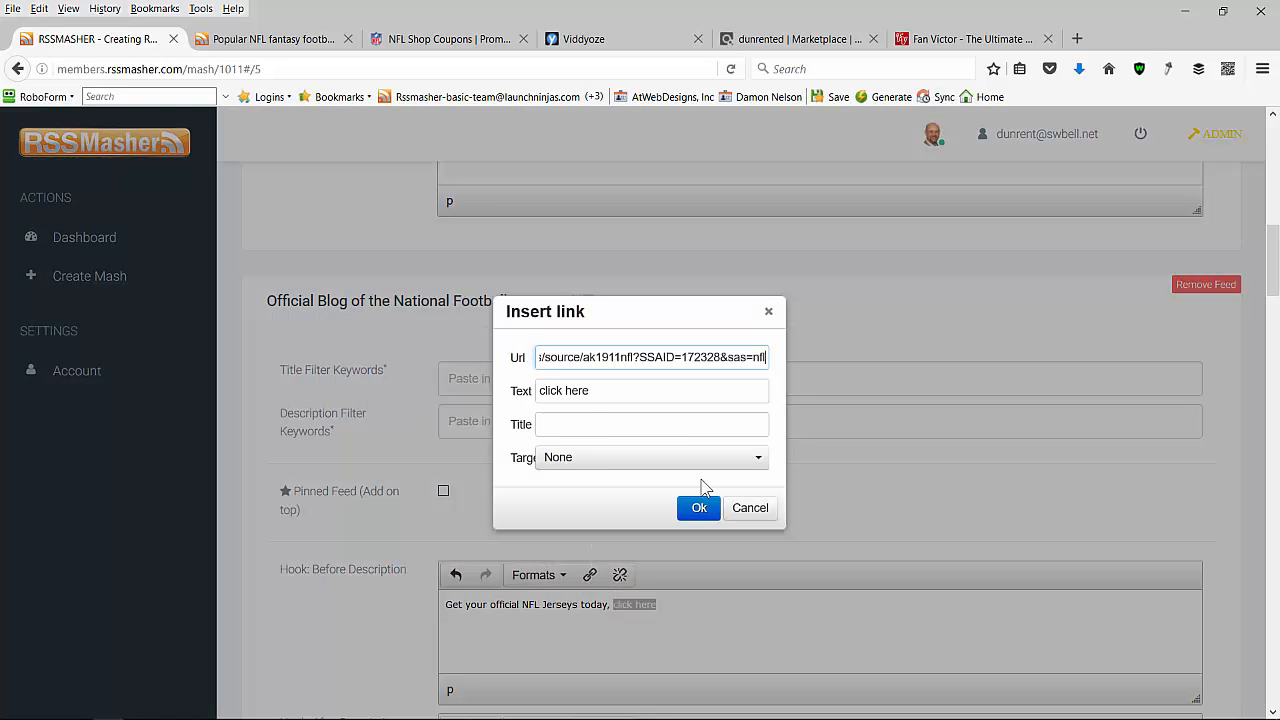
left_click(699, 508)
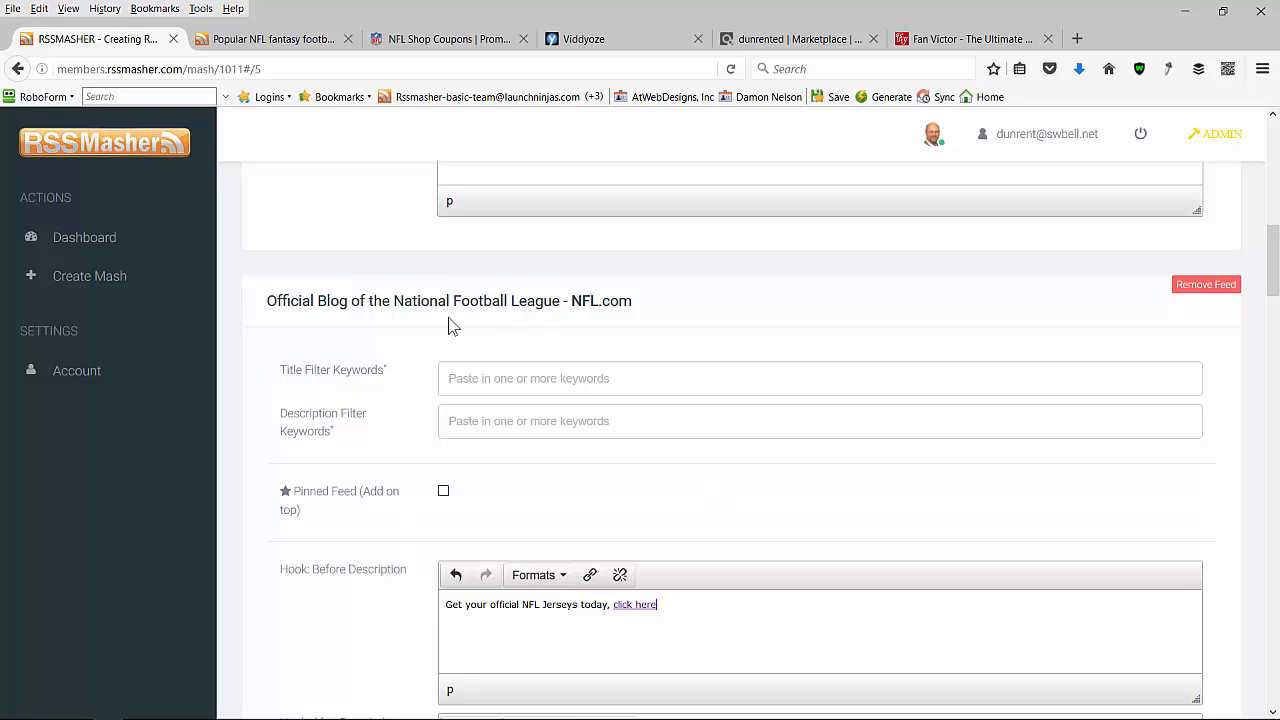
Remove the NFL Rush Fantasy and Rotoworld.com fantasy football feeds from the mash.
scroll(1046, 449, "down", 5)
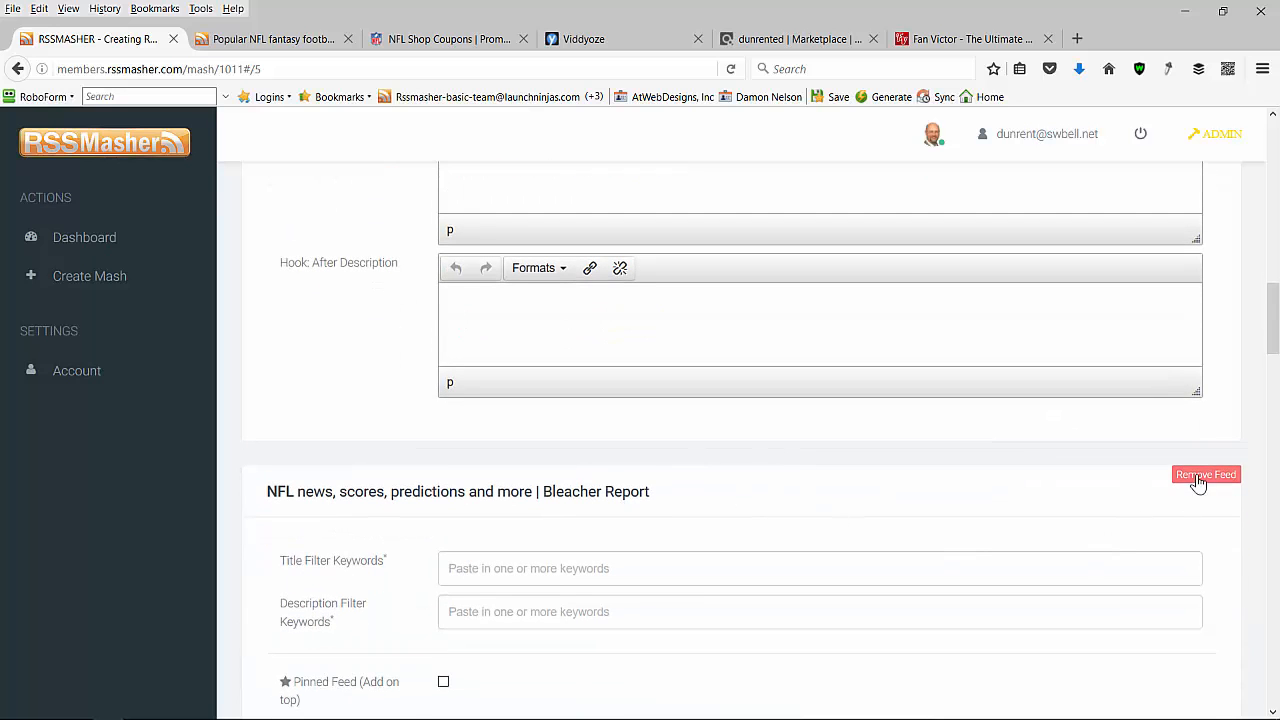
scroll(1208, 586, "down", 7)
scroll(1194, 540, "up", 9)
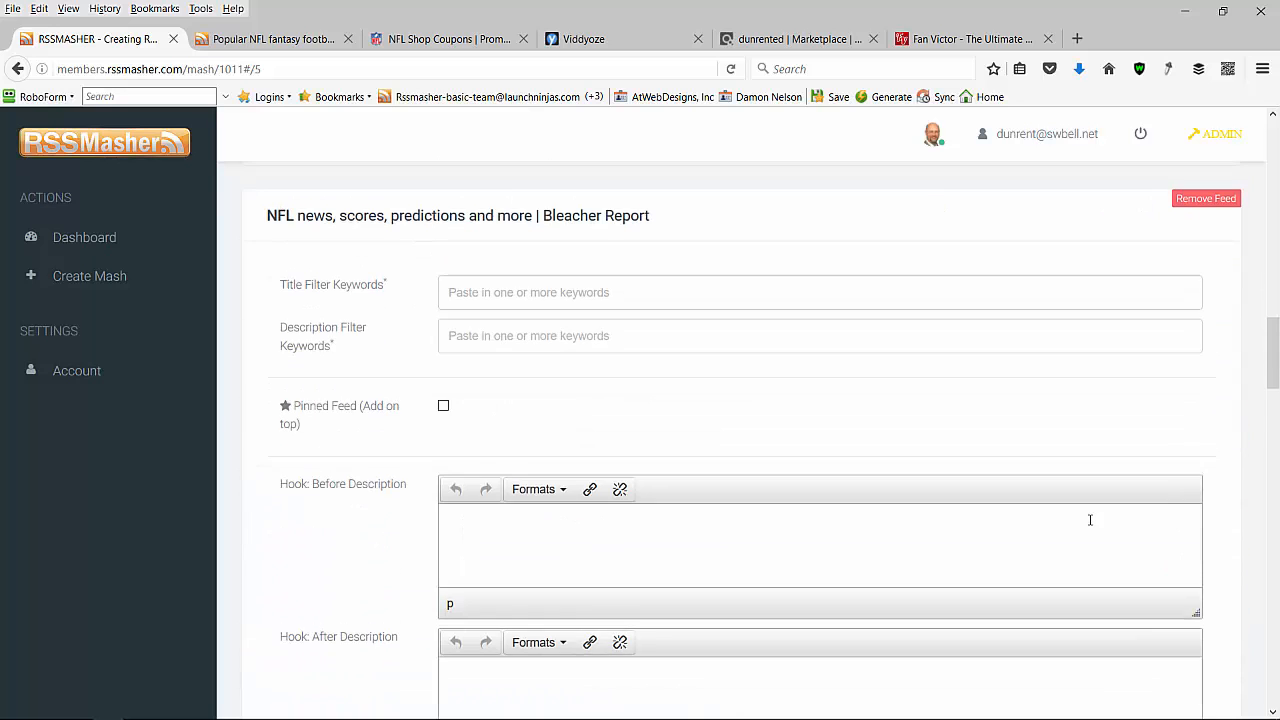
scroll(1095, 510, "down", 4)
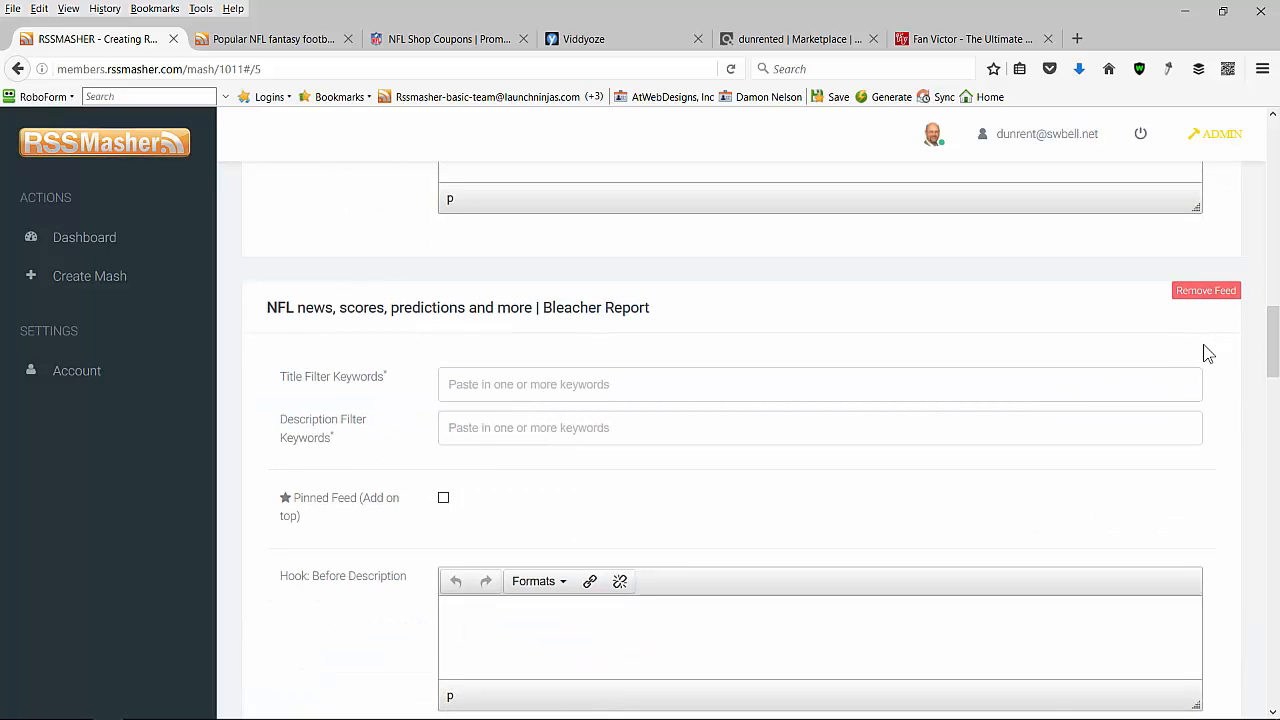
scroll(1205, 345, "down", 3)
scroll(1212, 351, "down", 5)
scroll(1211, 350, "up", 2)
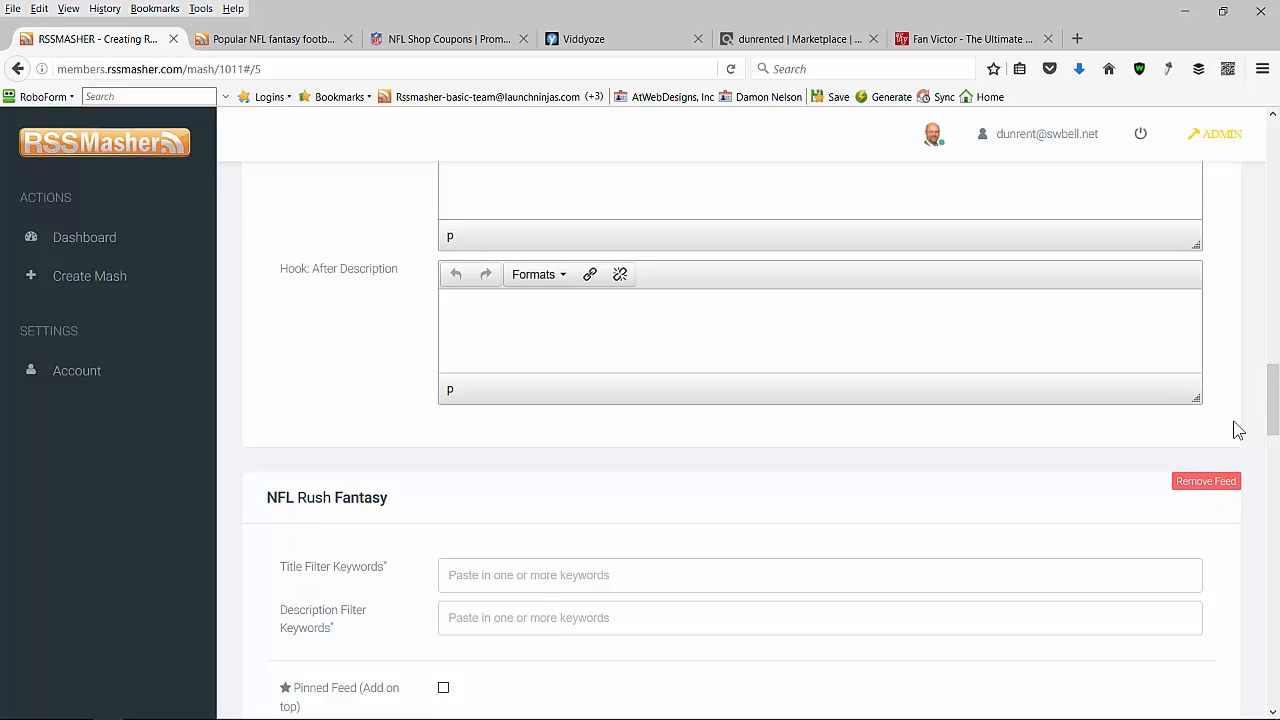
left_click(1210, 482)
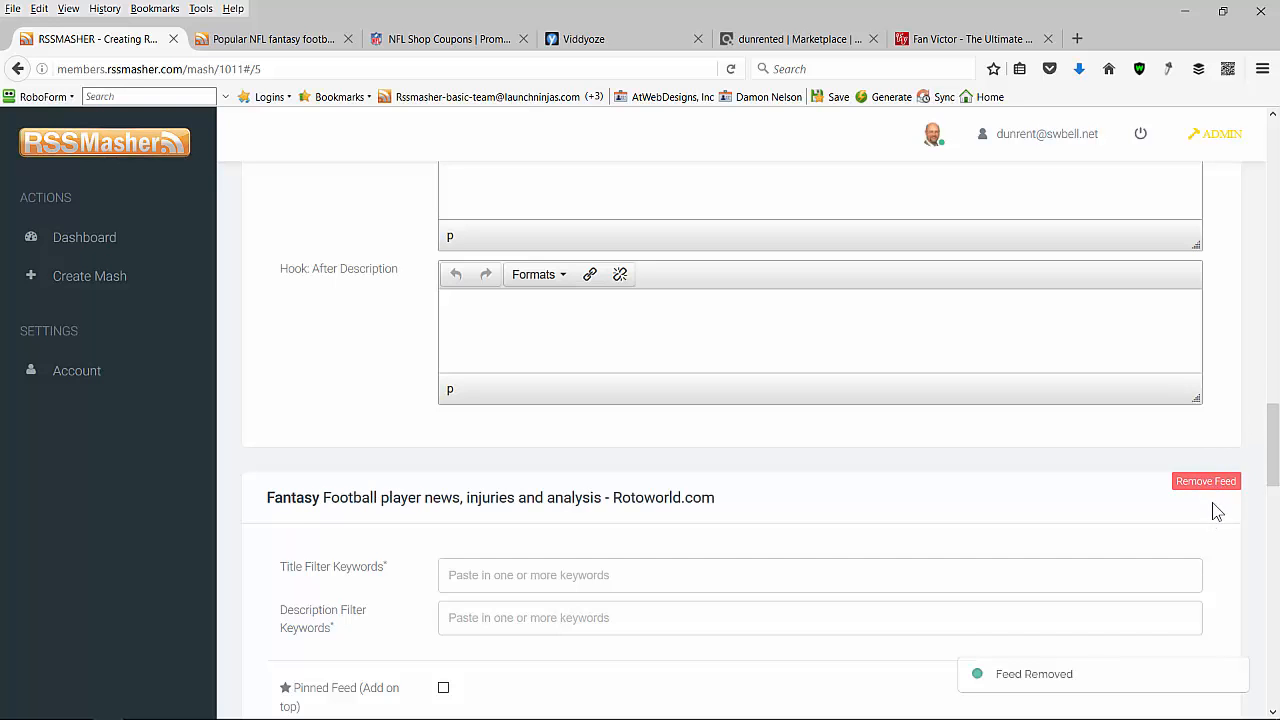
left_click(1216, 483)
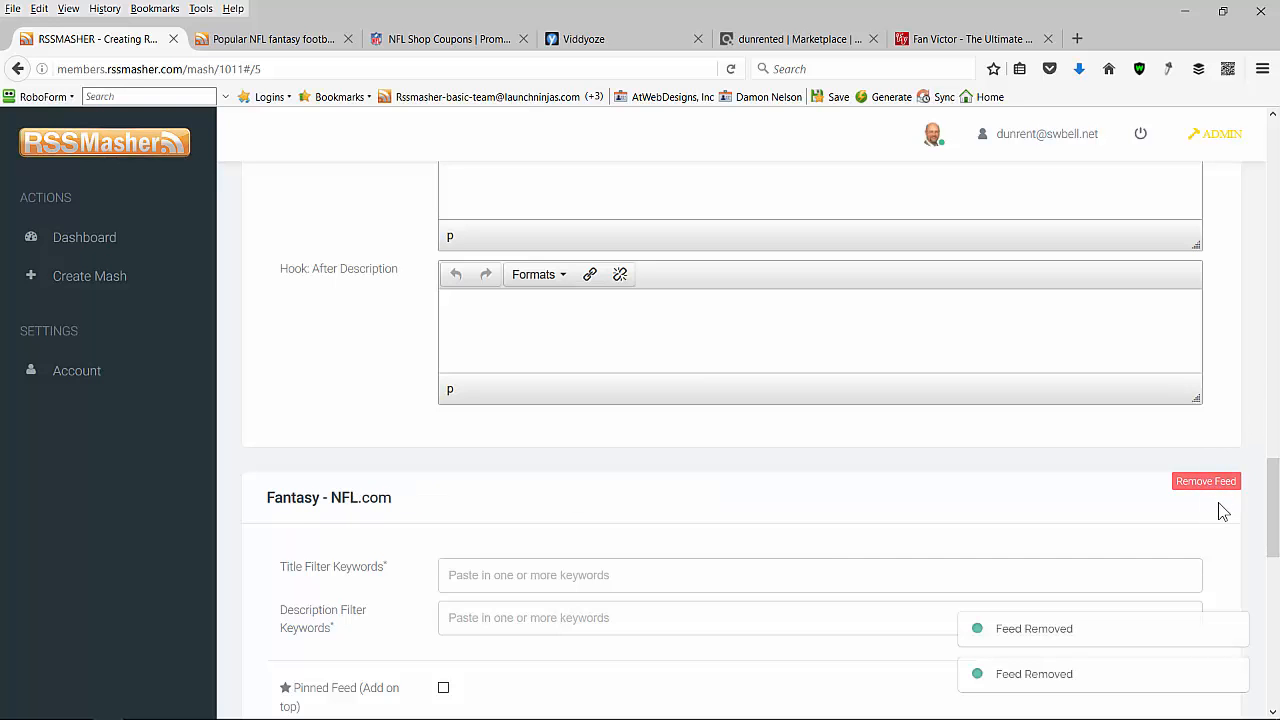
Save the Popular NFL fantasy football feeds mash and open its preview to check the hooks in the posts.
scroll(1218, 502, "up", 1)
scroll(1218, 505, "up", 3)
scroll(1222, 490, "down", 3)
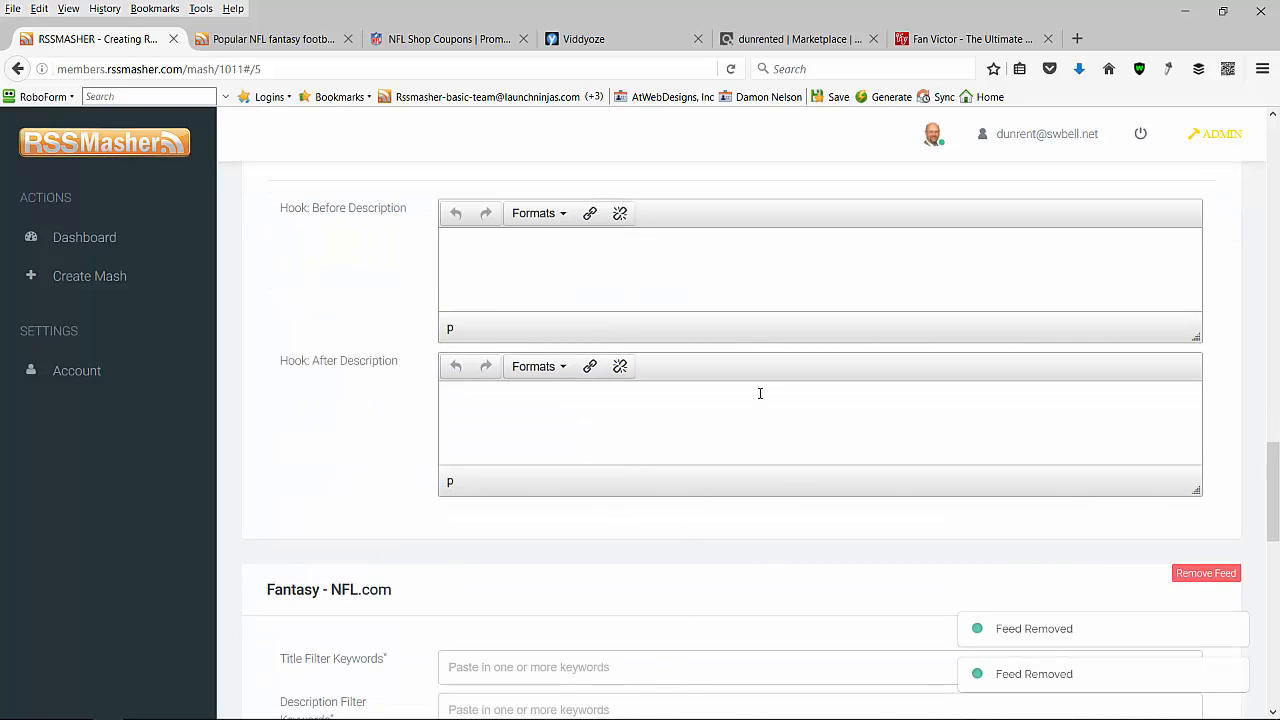
scroll(335, 235, "up", 10)
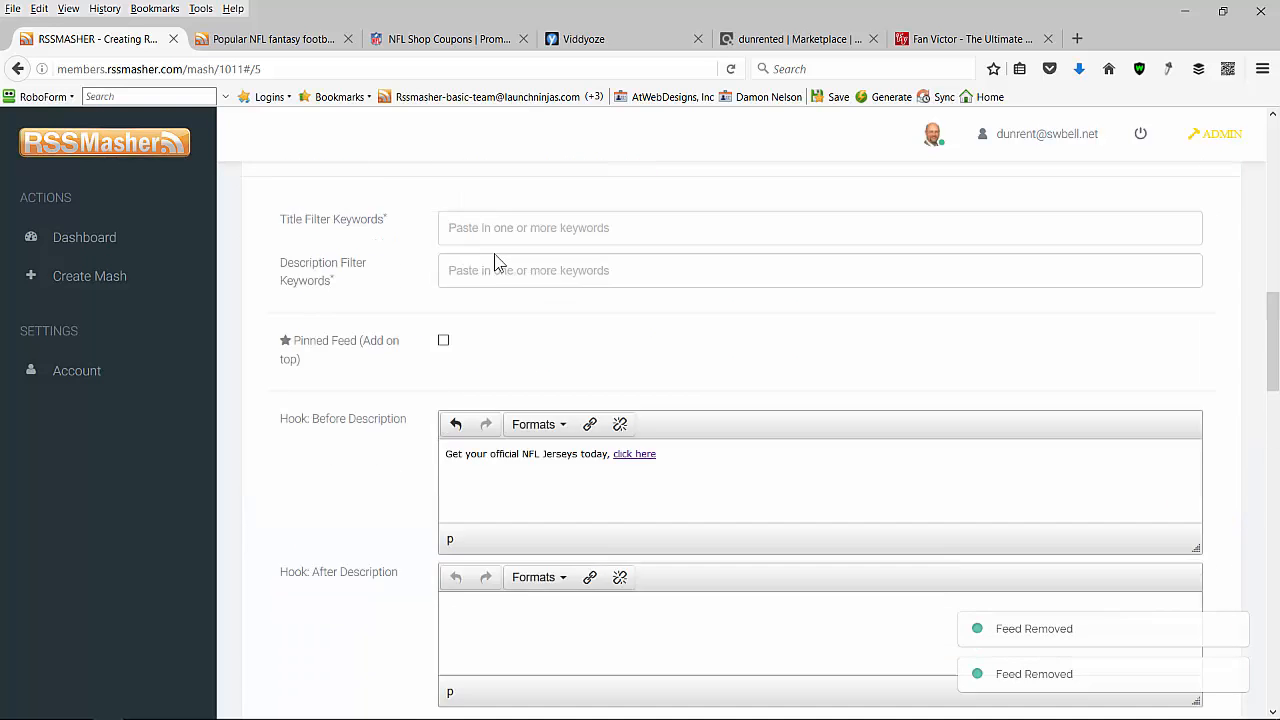
scroll(489, 258, "up", 3)
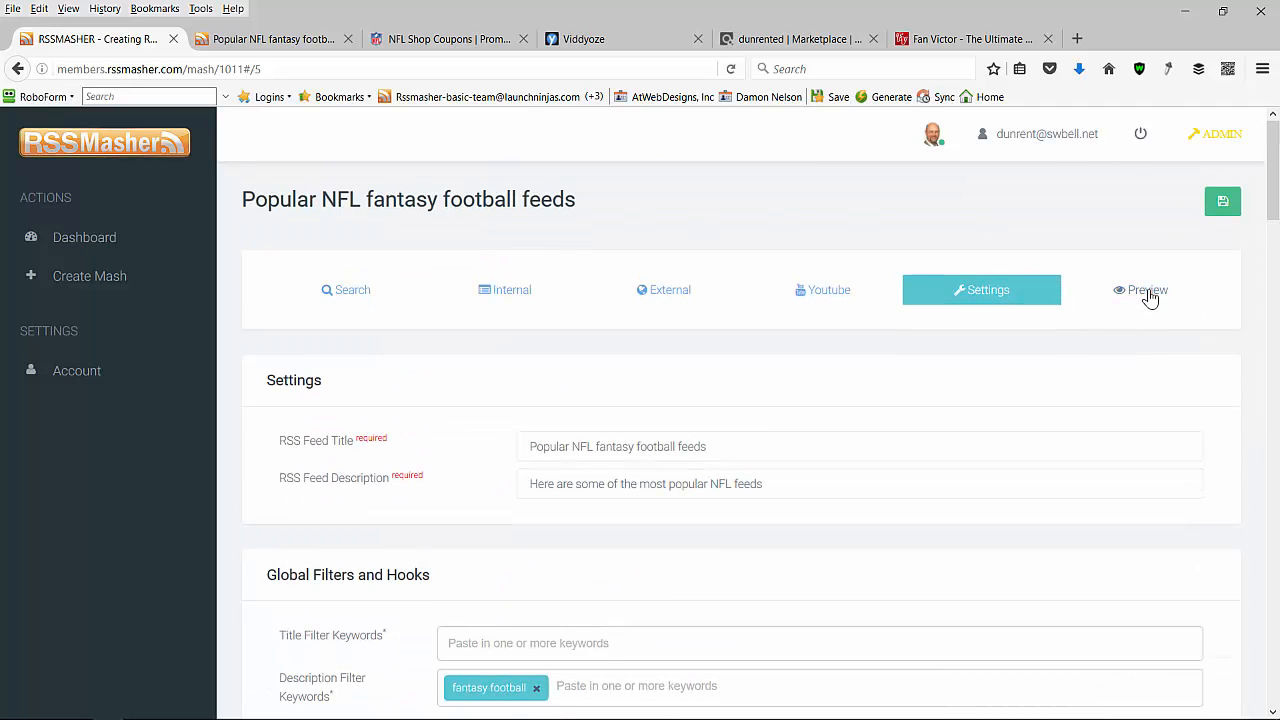
left_click(1221, 203)
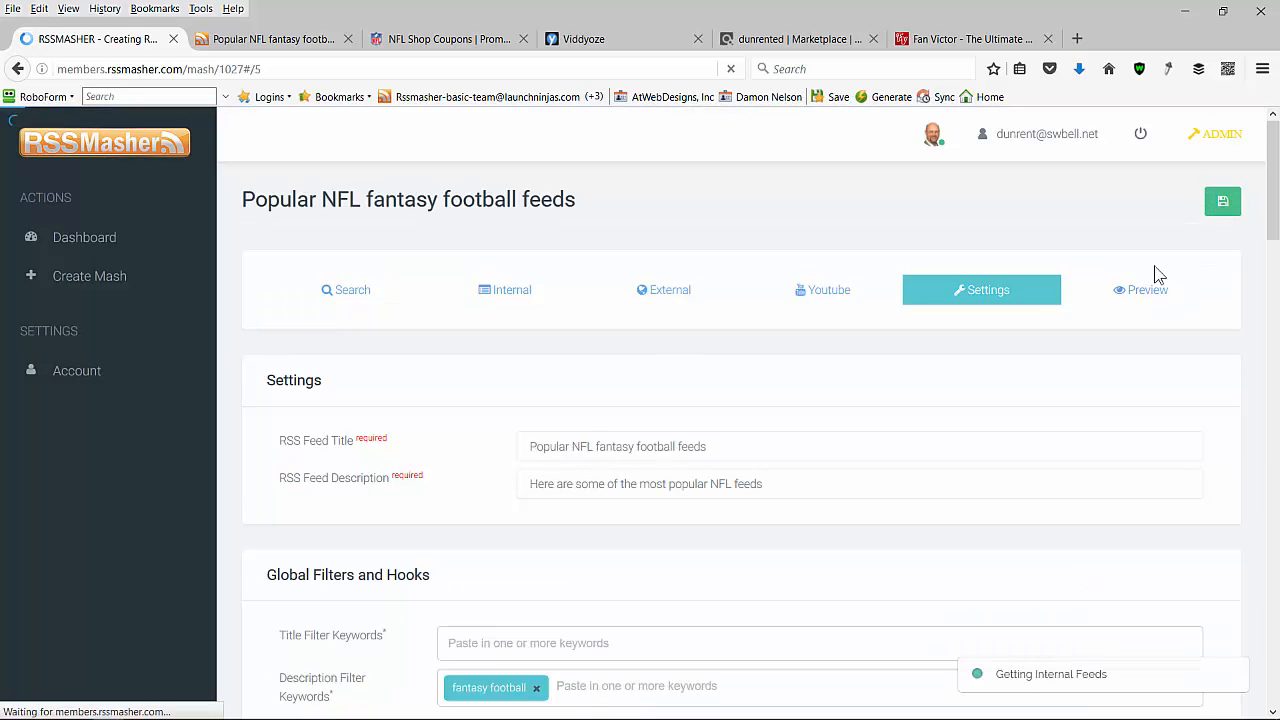
left_click(1150, 291)
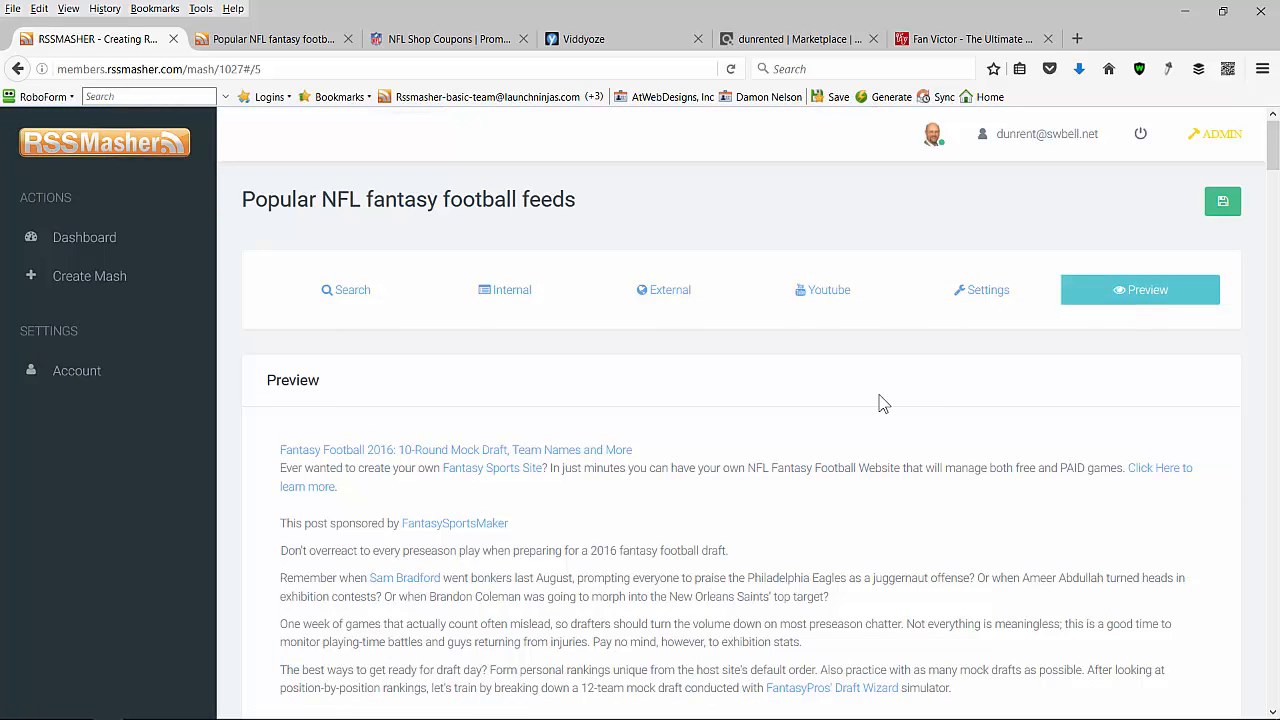
scroll(880, 403, "down", 2)
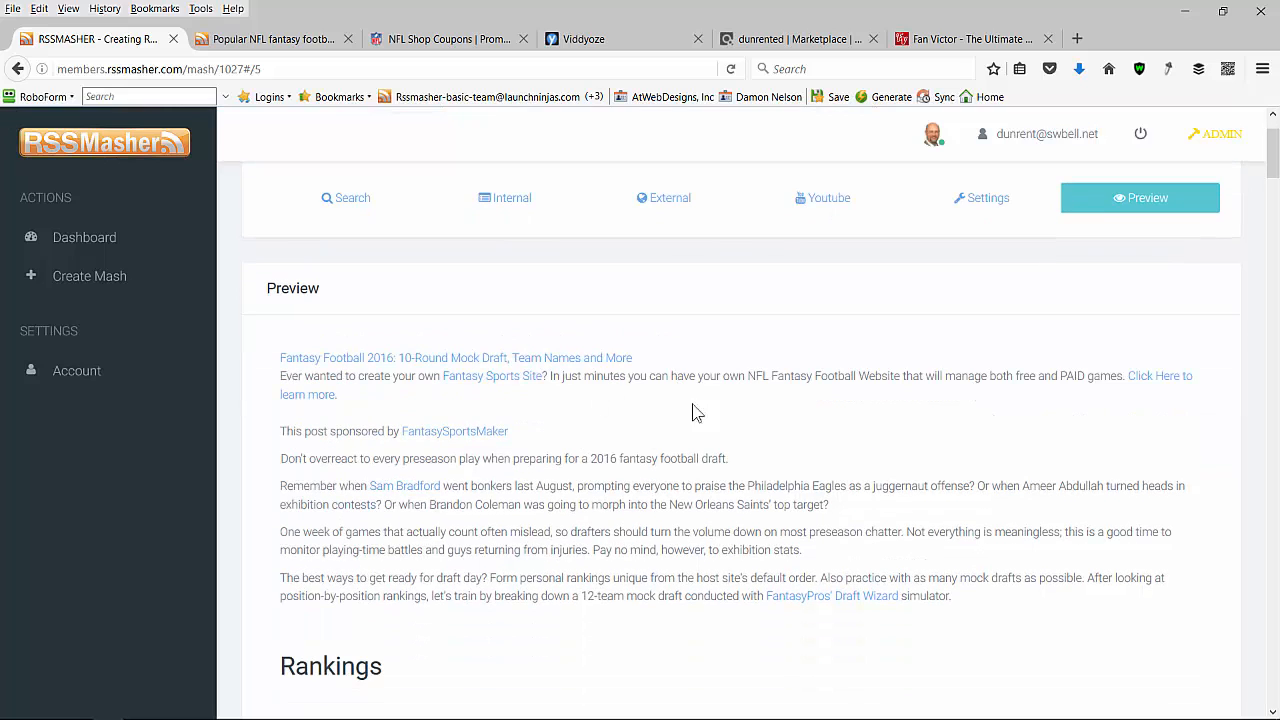
Look through the previewed posts to check which hooks appear before and after each feed's content.
scroll(748, 414, "down", 10)
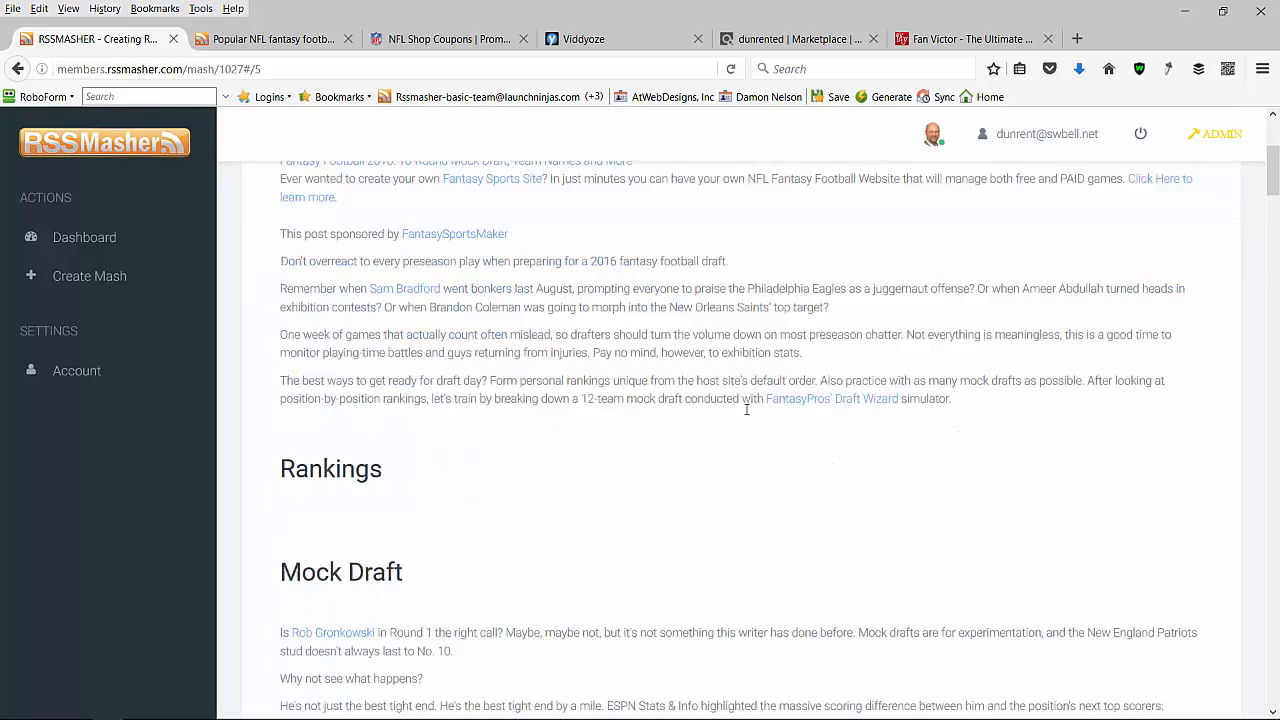
scroll(742, 408, "down", 20)
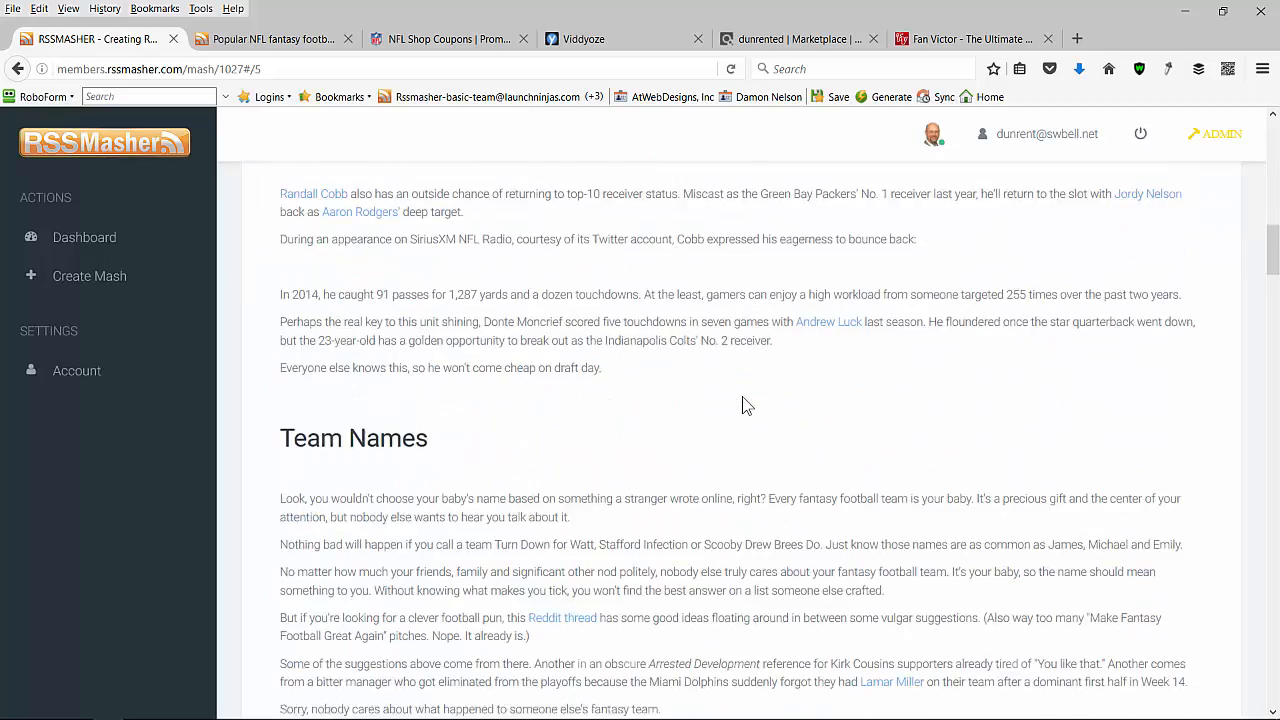
scroll(751, 387, "down", 15)
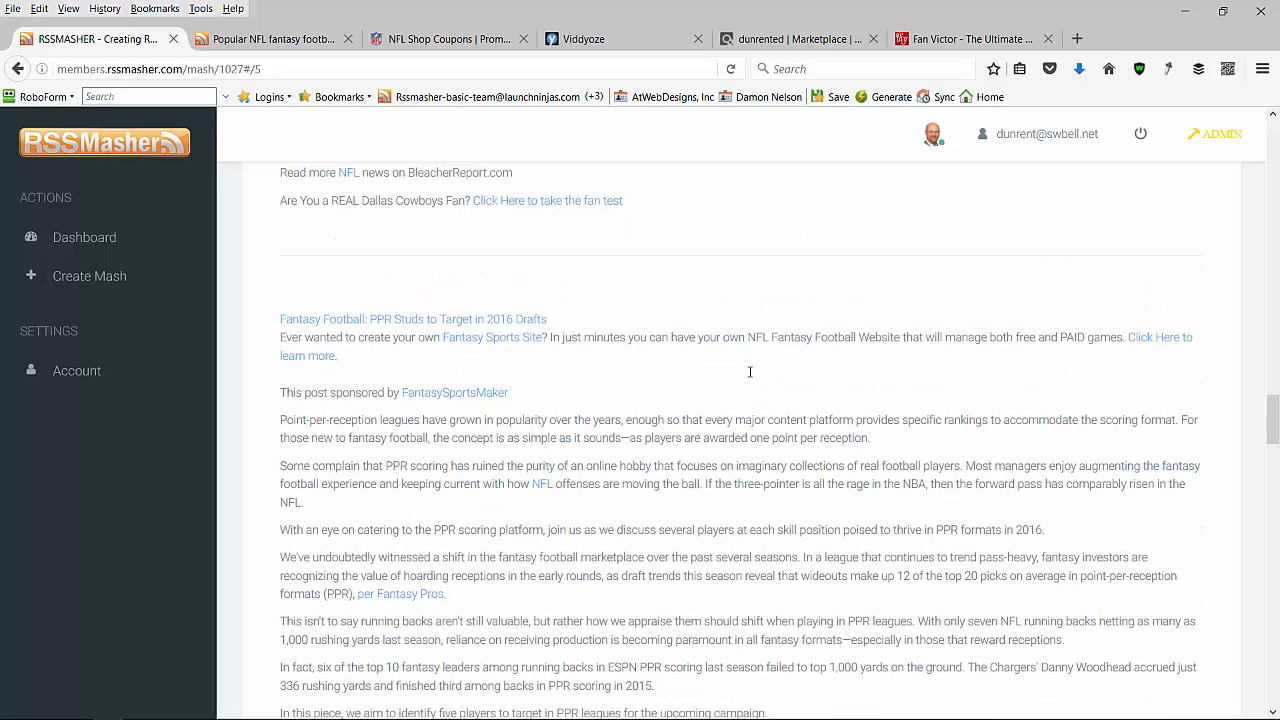
scroll(750, 375, "down", 10)
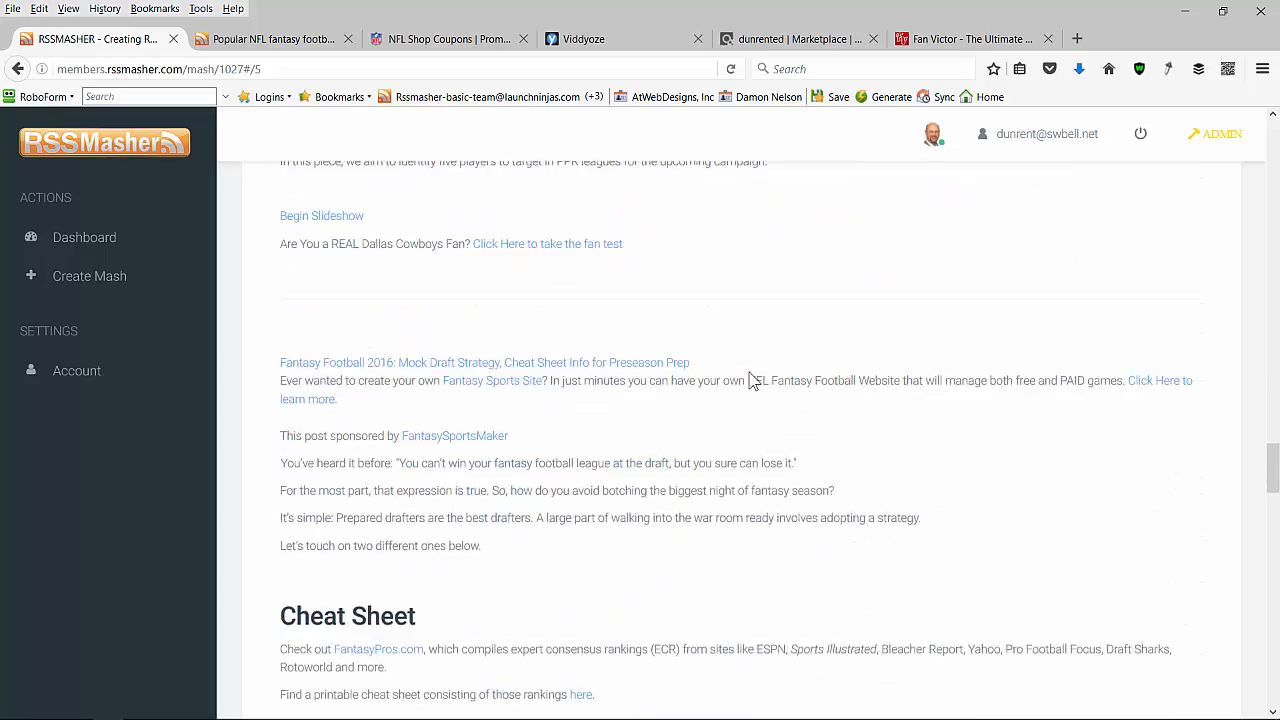
scroll(752, 380, "down", 10)
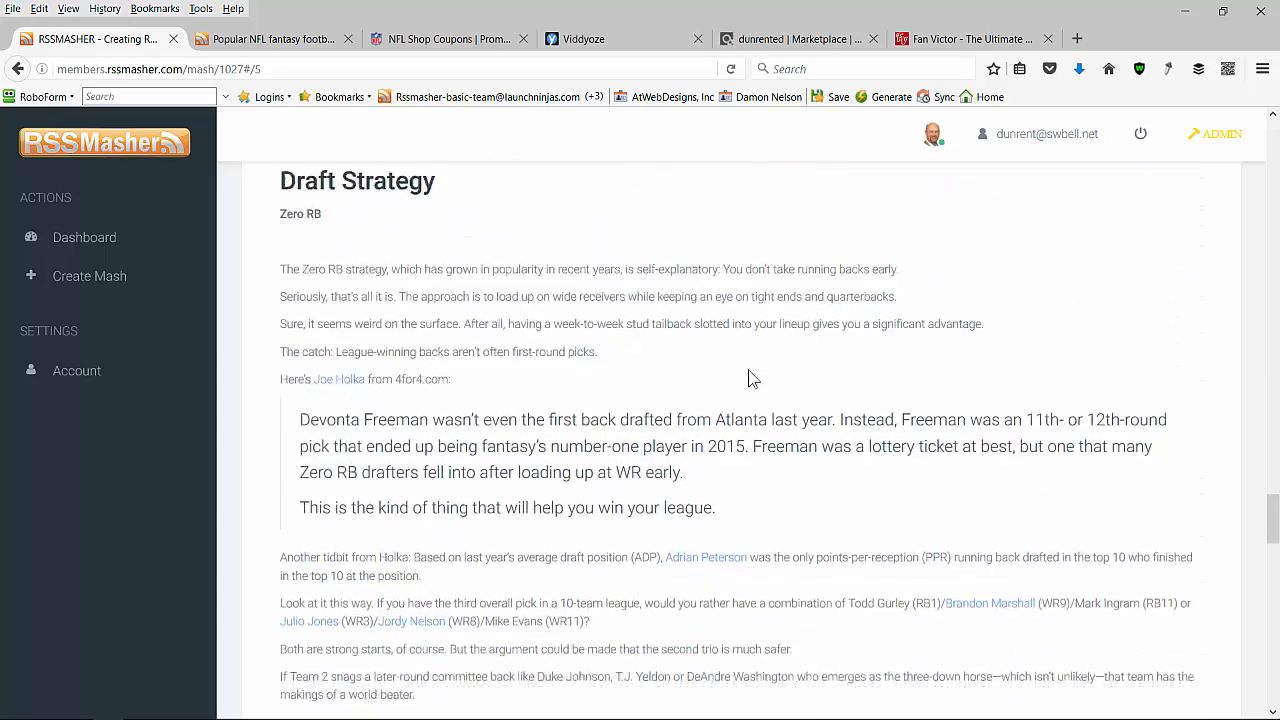
scroll(752, 379, "down", 10)
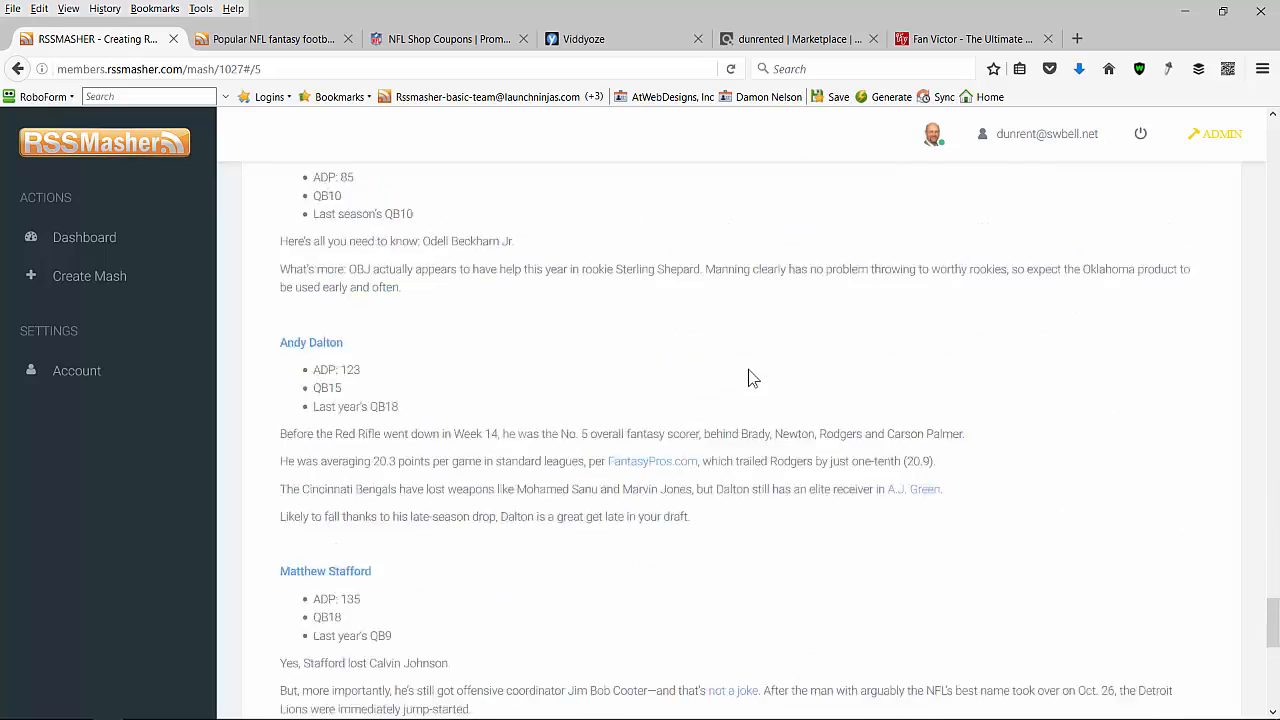
scroll(752, 379, "down", 10)
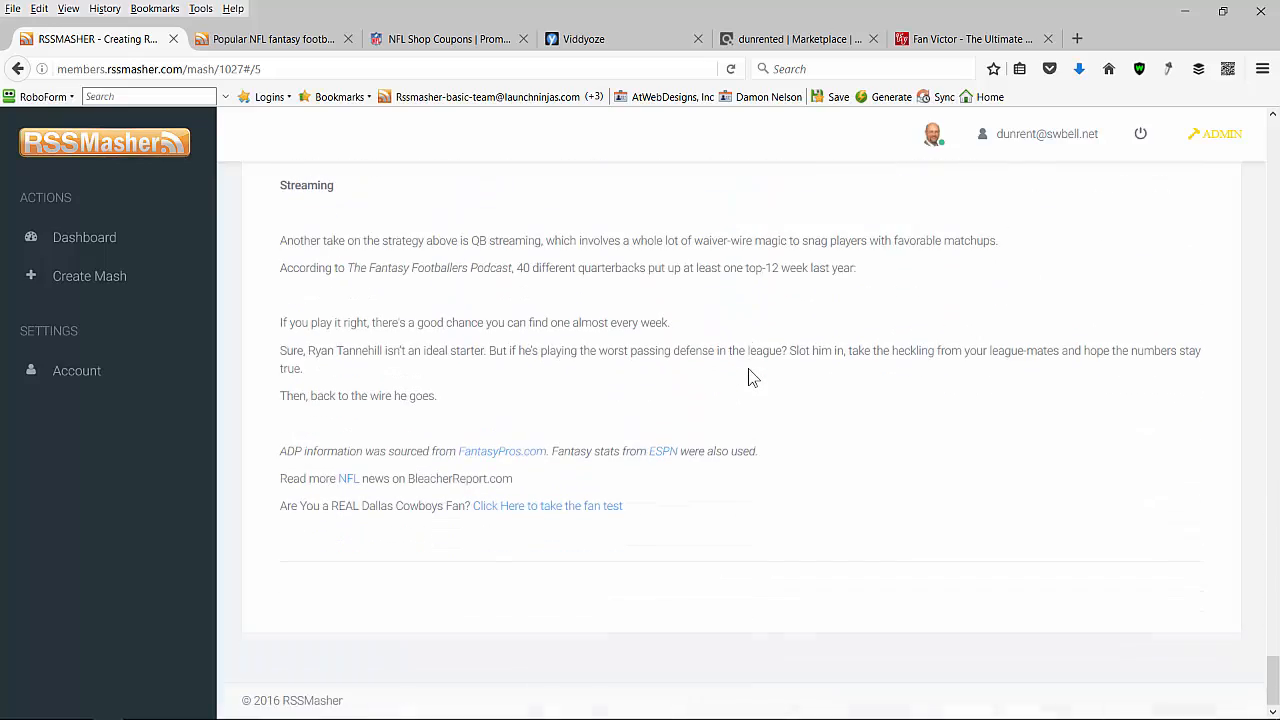
scroll(753, 377, "up", 15)
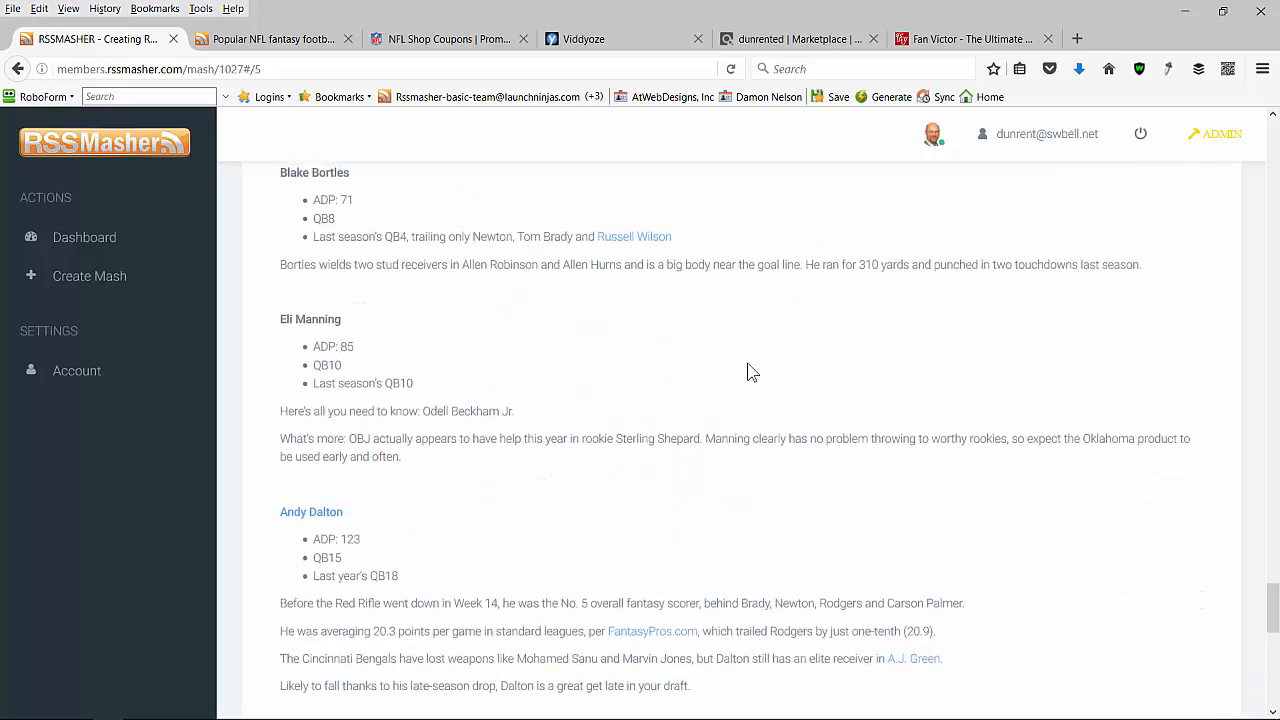
scroll(743, 355, "up", 15)
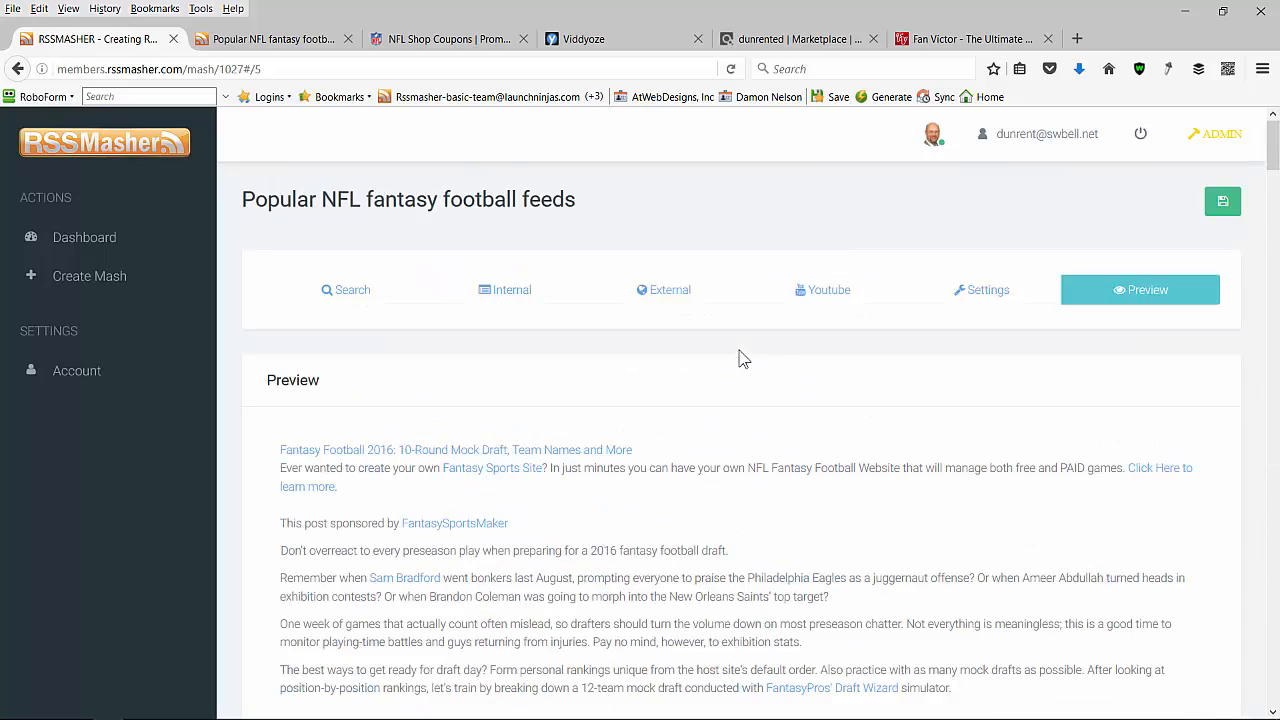
In the mash settings, cut the linked text "Get your official NFL Jerseys today, click here" from the NFL.com blog feed's before-description hook.
left_click(980, 292)
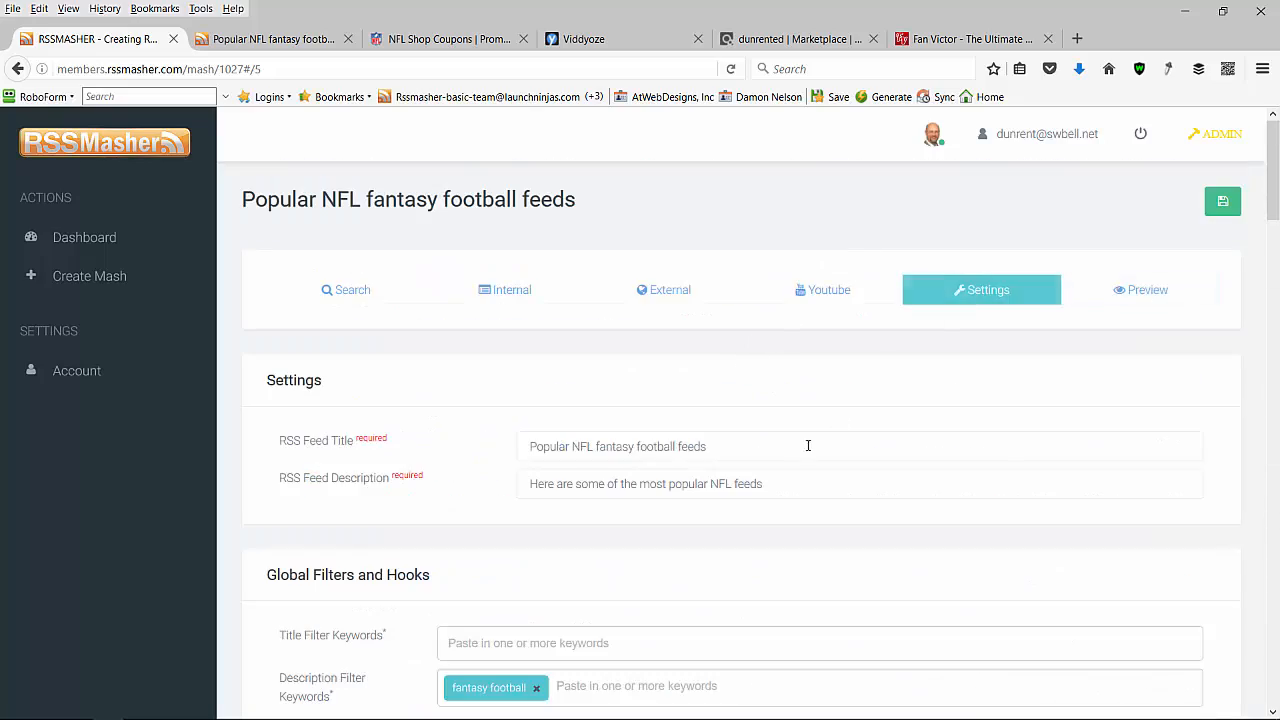
scroll(764, 433, "down", 3)
scroll(764, 433, "down", 2)
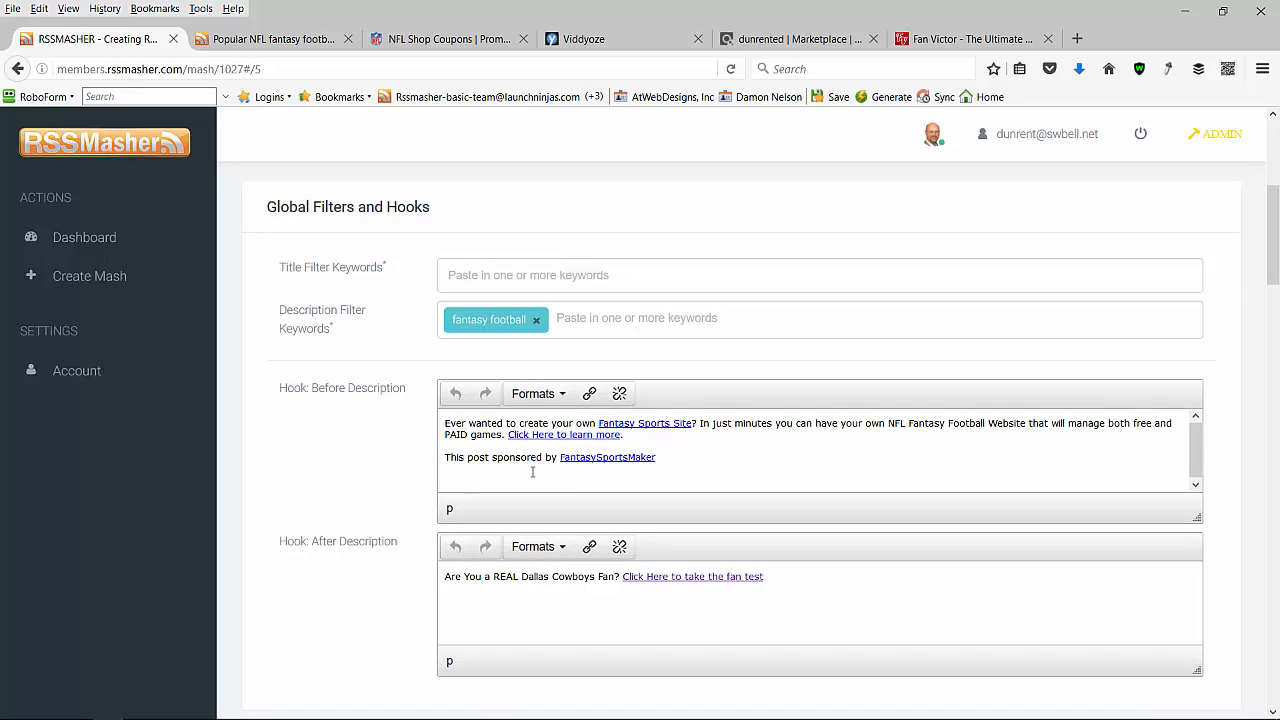
scroll(568, 480, "down", 5)
scroll(565, 480, "down", 3)
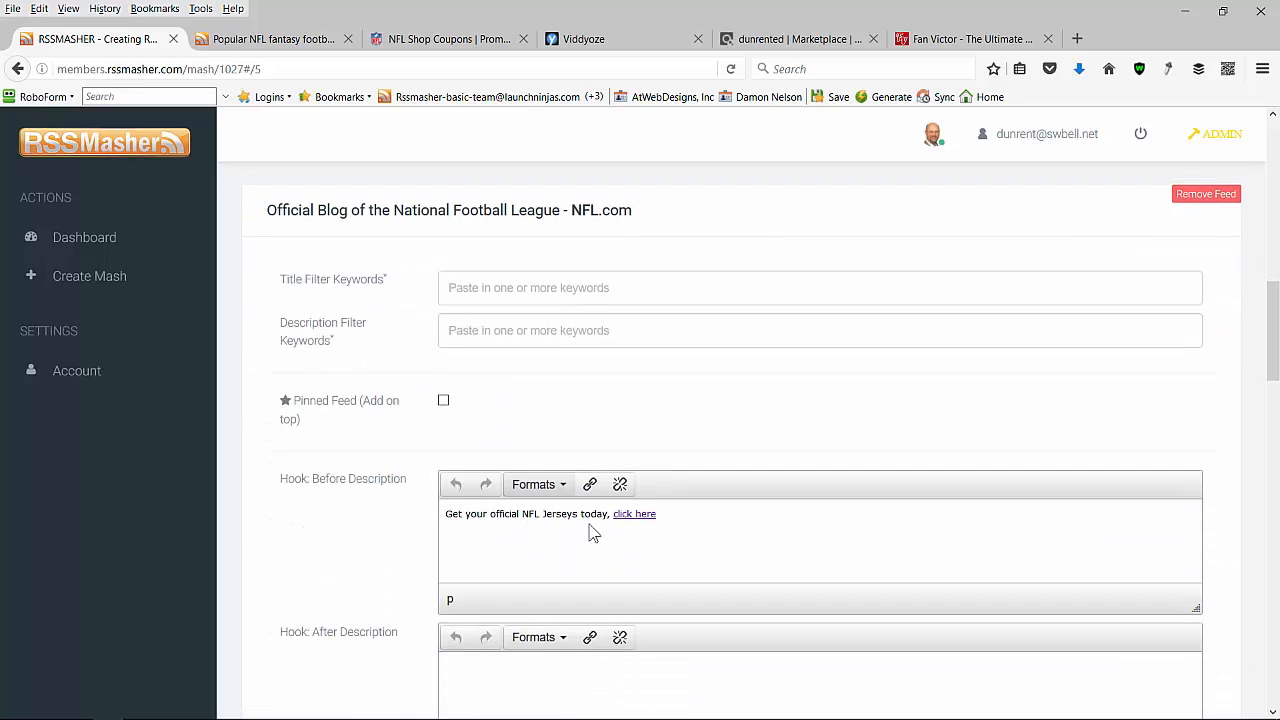
left_click_drag(668, 517, 427, 514)
key("ctrl+c")
key("BackSpace")
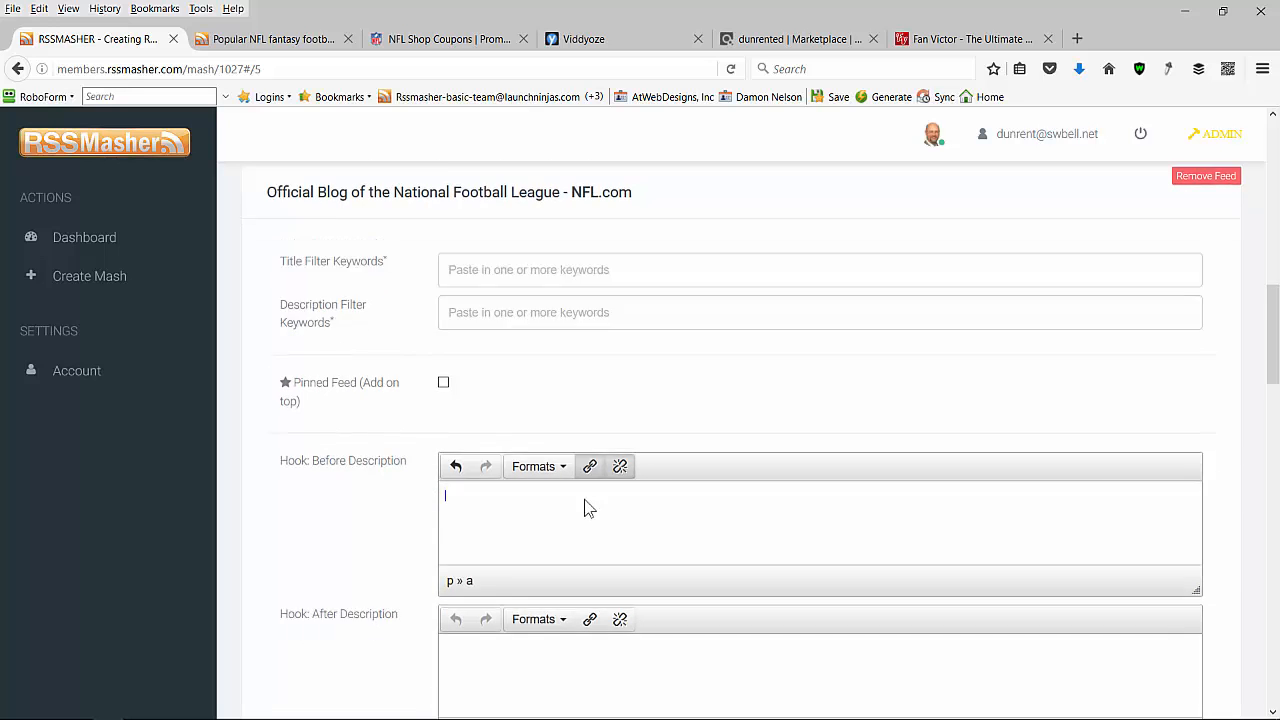
Paste the linked jersey text into the Bleacher Report feed's before-description hook and enter "DON'T YOU LOVE THIS PROGRAM" as its after-description hook.
scroll(586, 506, "down", 5)
scroll(548, 503, "down", 4)
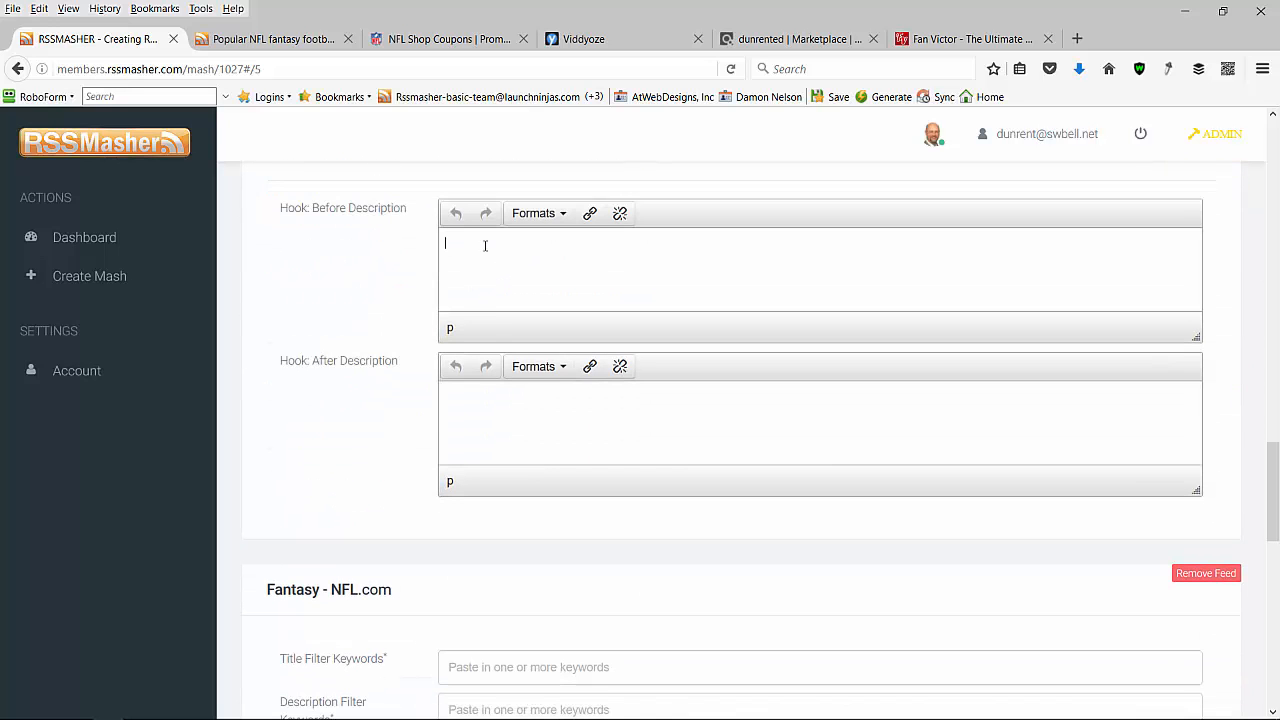
key("ctrl+v")
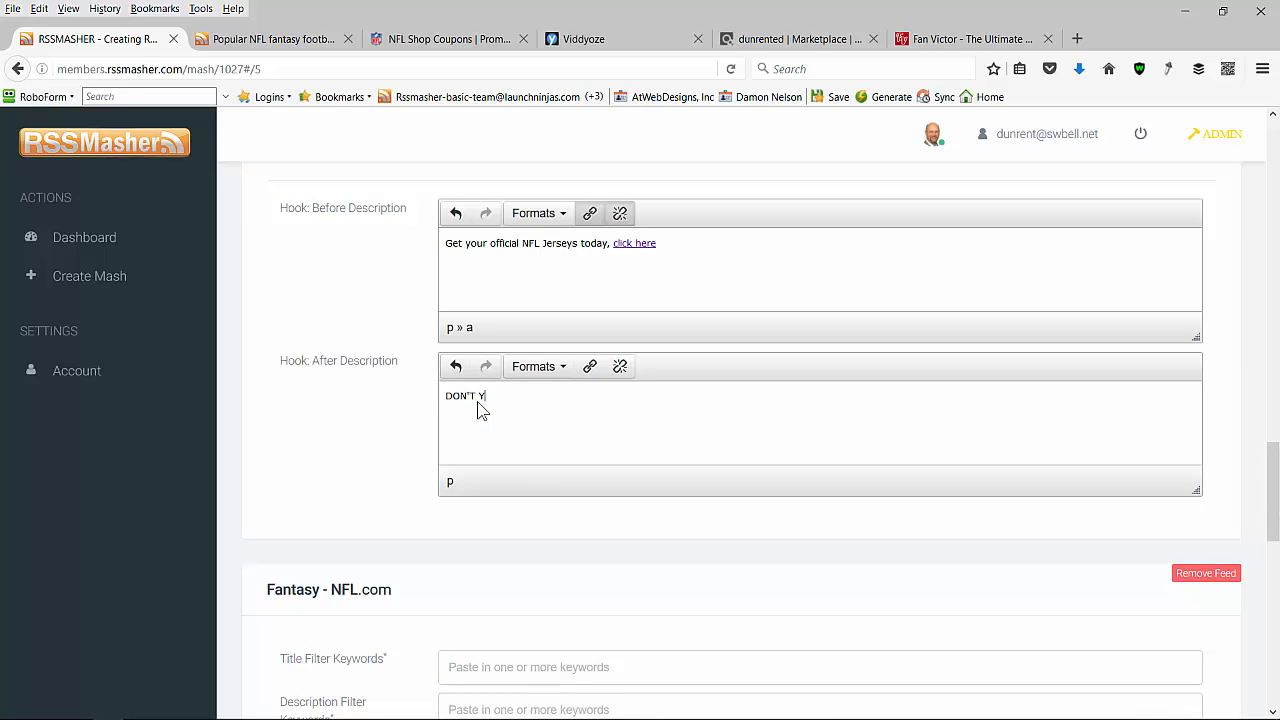
type("LOVE THIS PROGRAM")
Remove the Fantasy - NFL.com feed from the mash.
scroll(1080, 453, "down", 8)
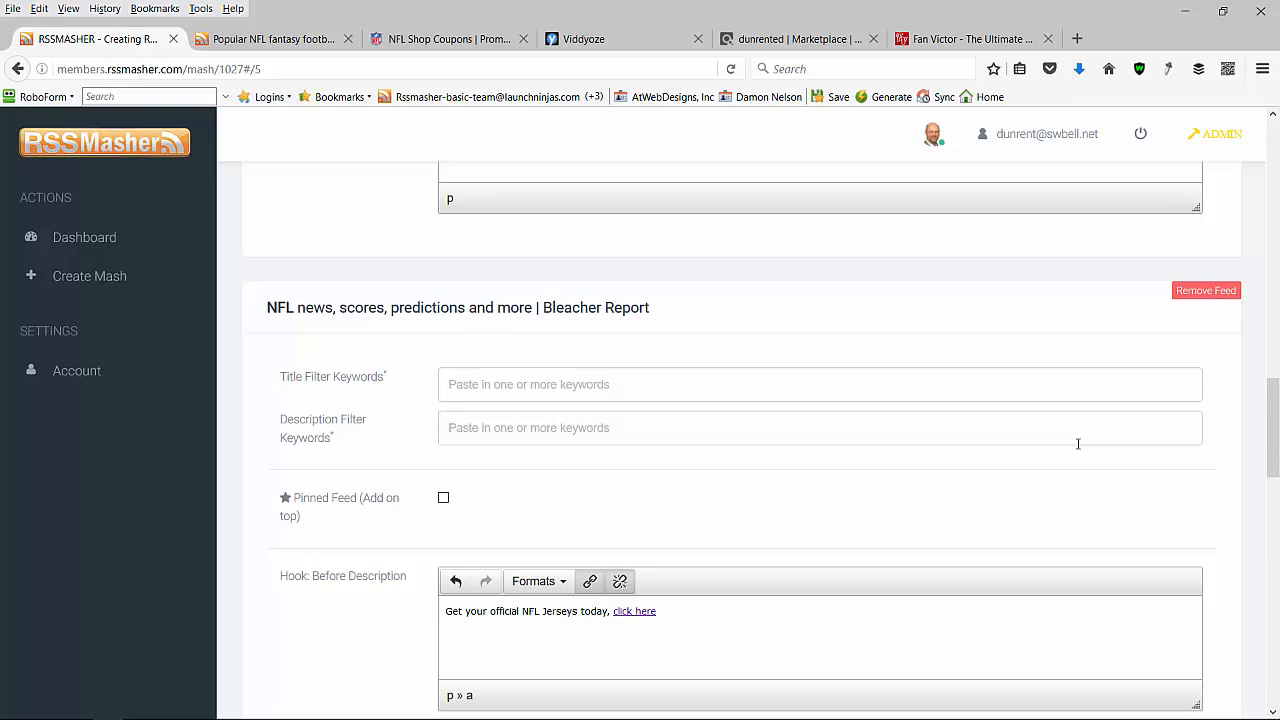
scroll(1115, 420, "up", 8)
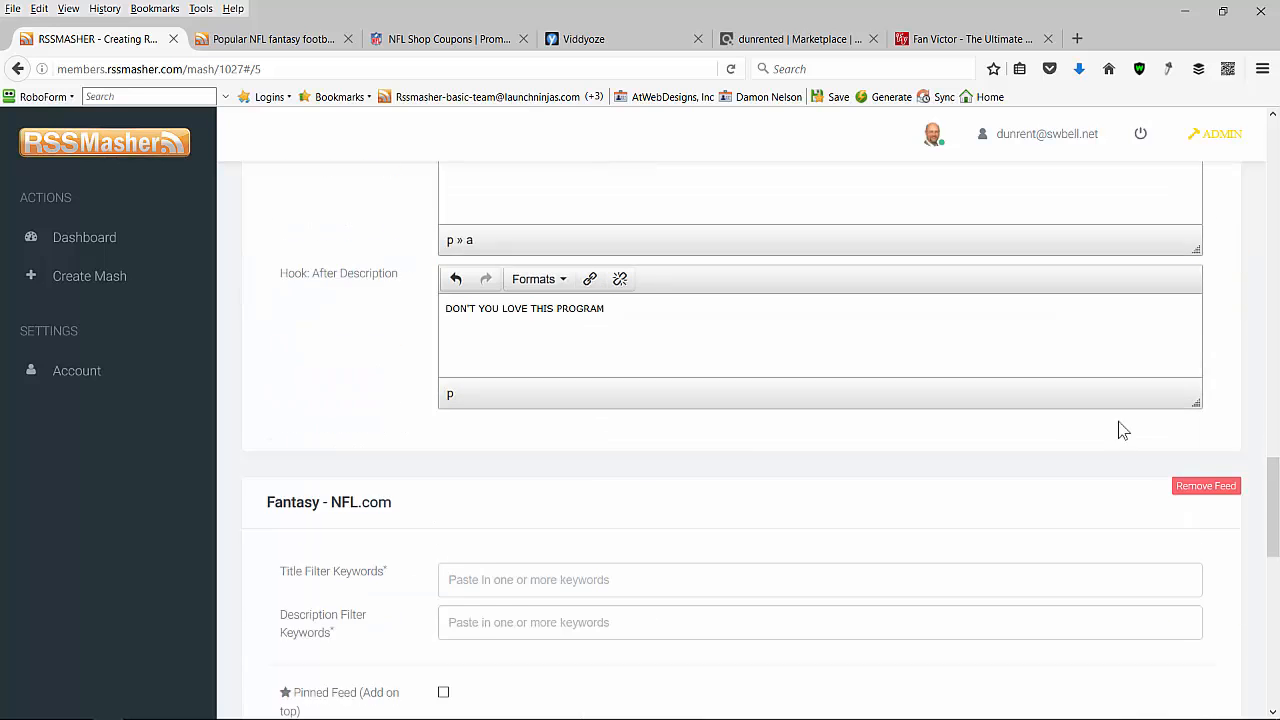
left_click(1192, 484)
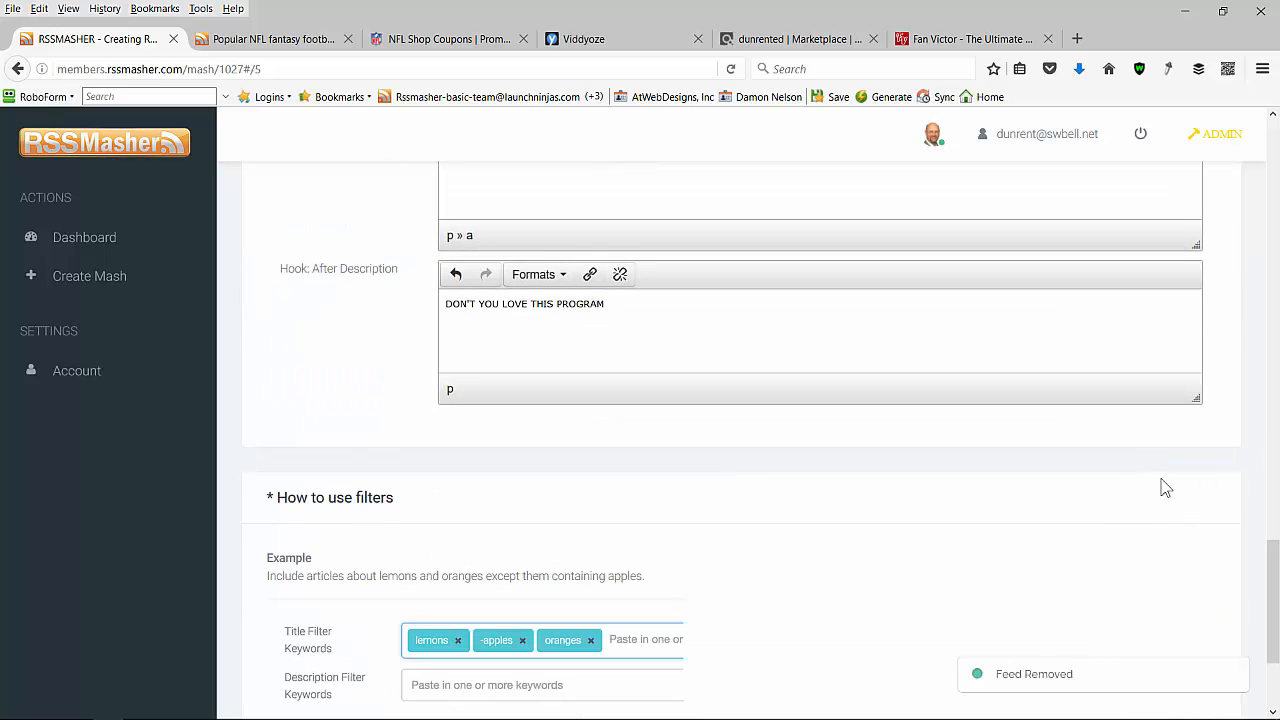
Review the remaining feeds' hooks, save the mash with the changed Bleacher Report hooks, and reopen its preview.
scroll(1115, 465, "up", 5)
scroll(1116, 468, "up", 4)
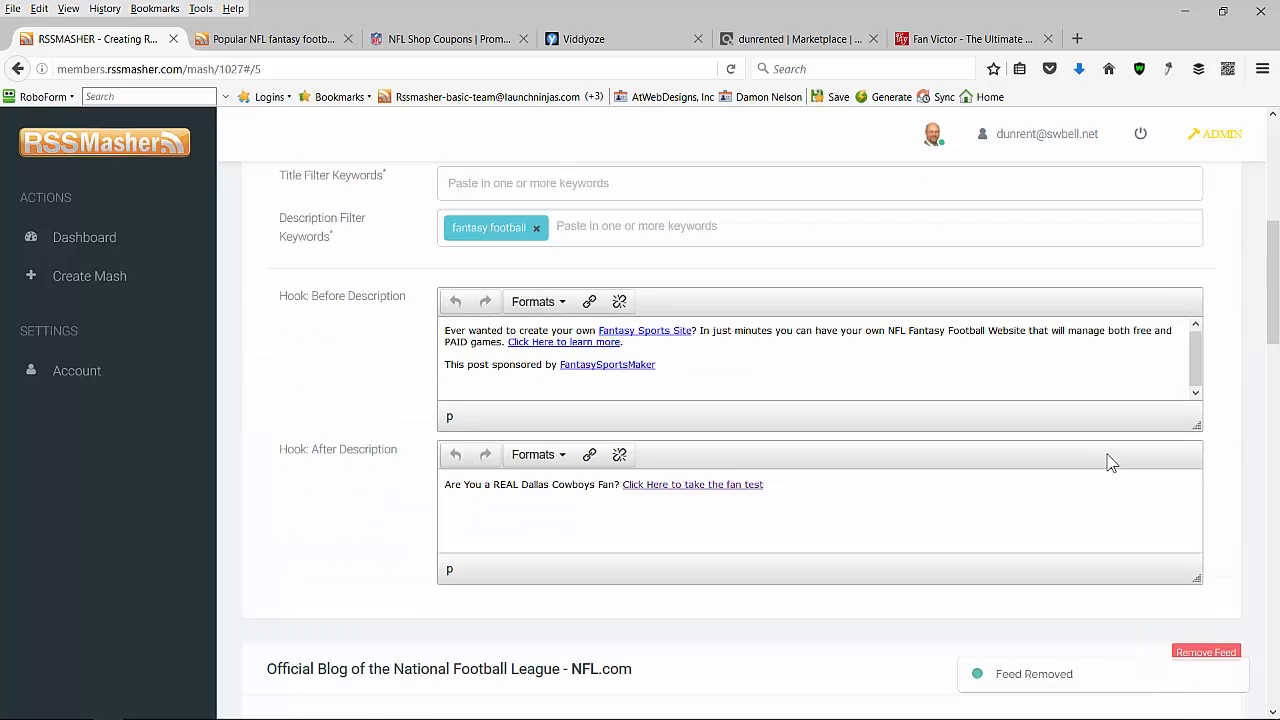
scroll(1115, 450, "down", 10)
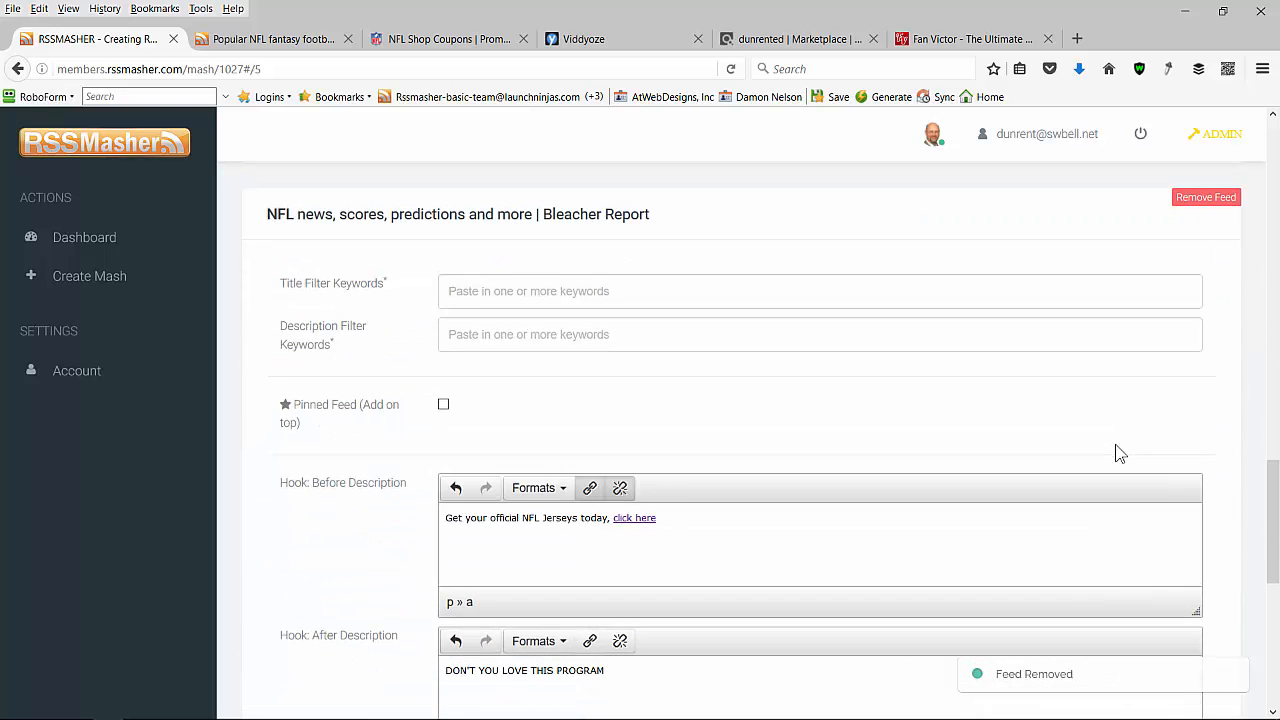
scroll(1120, 453, "up", 5)
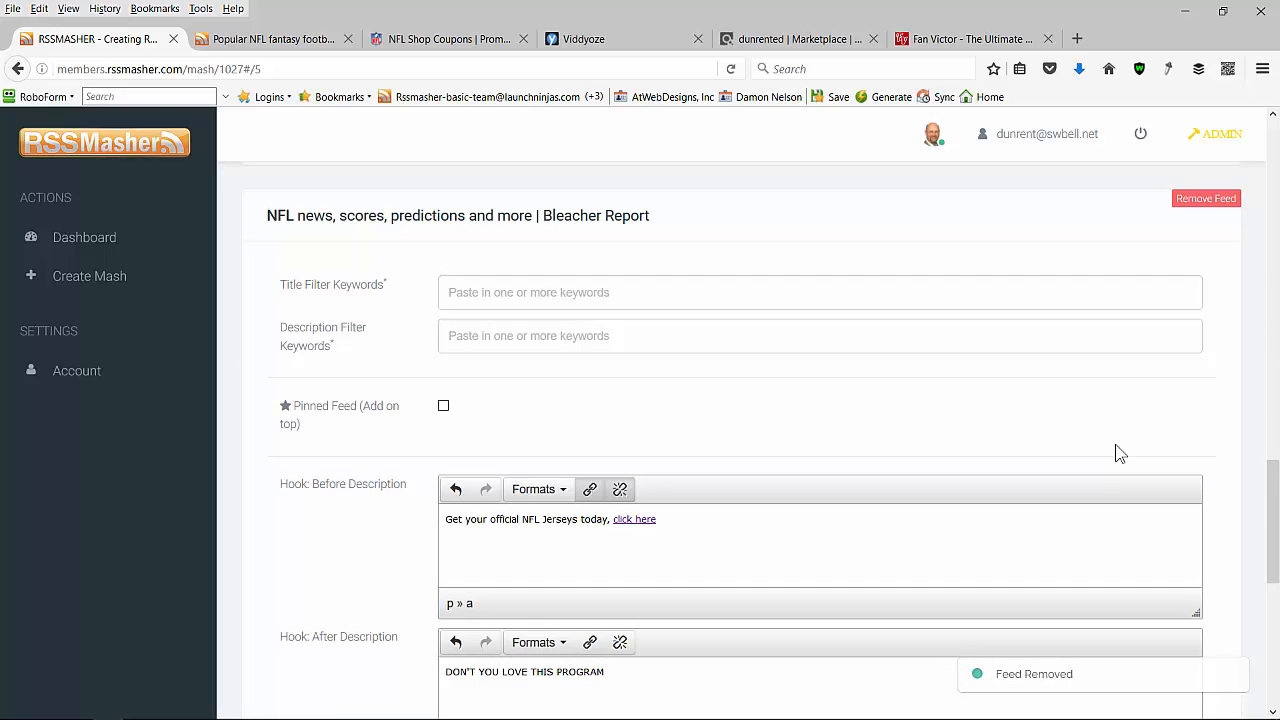
scroll(1118, 452, "up", 6)
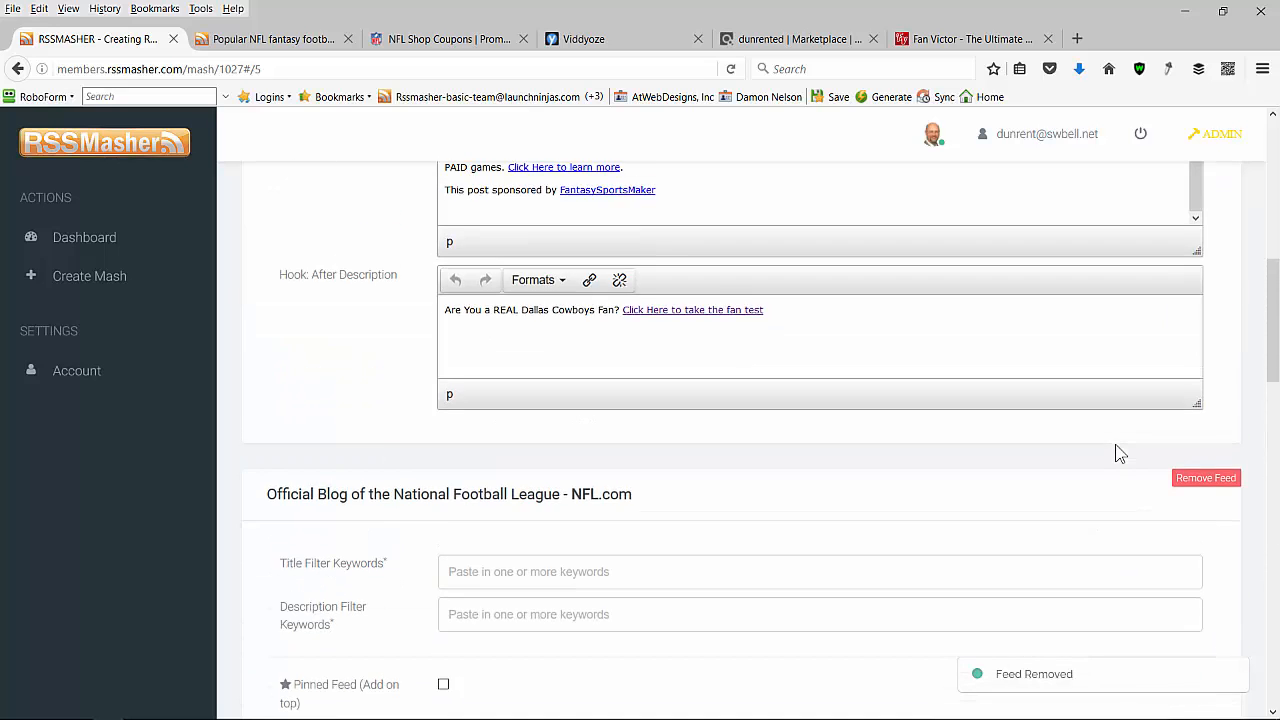
scroll(1118, 450, "up", 10)
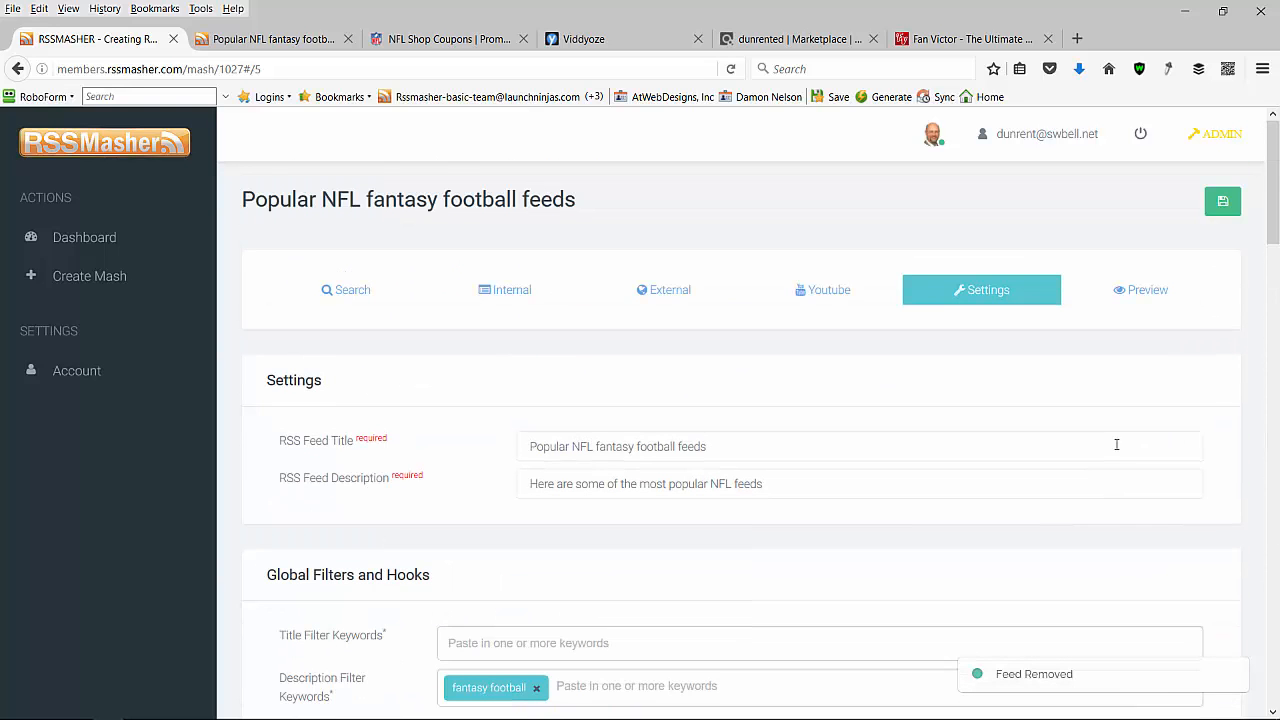
left_click(1221, 205)
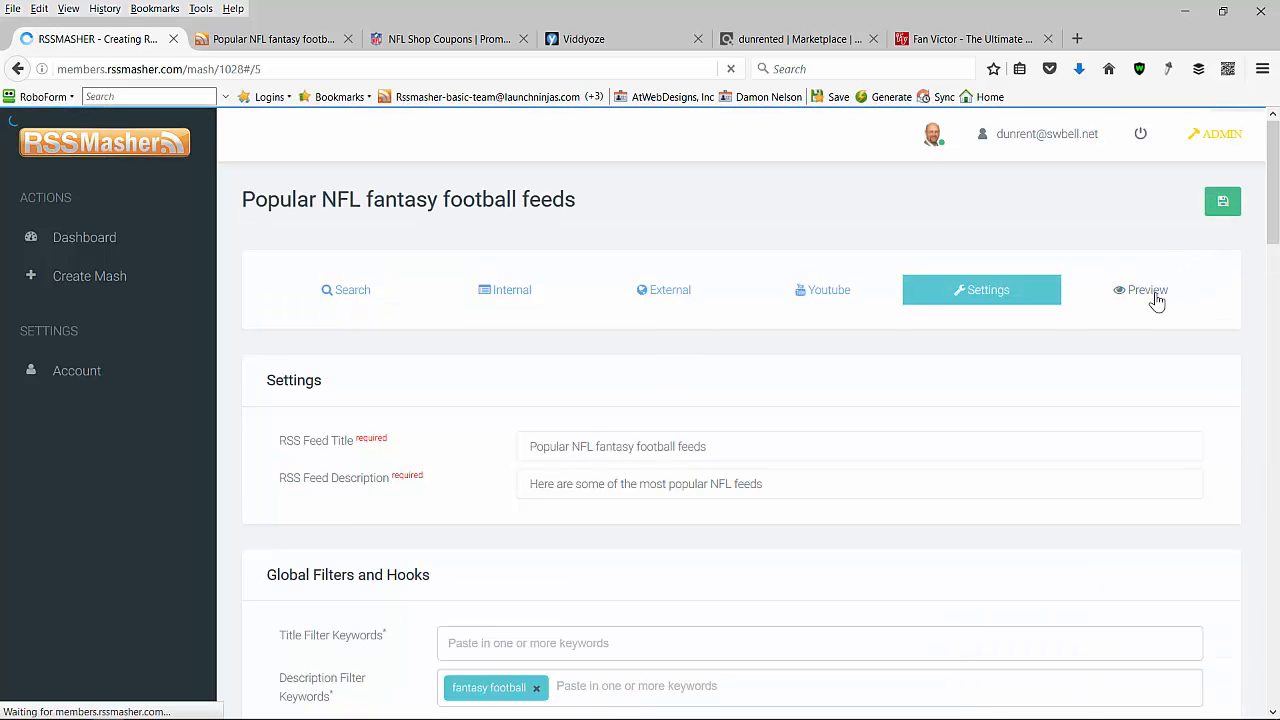
left_click(1152, 300)
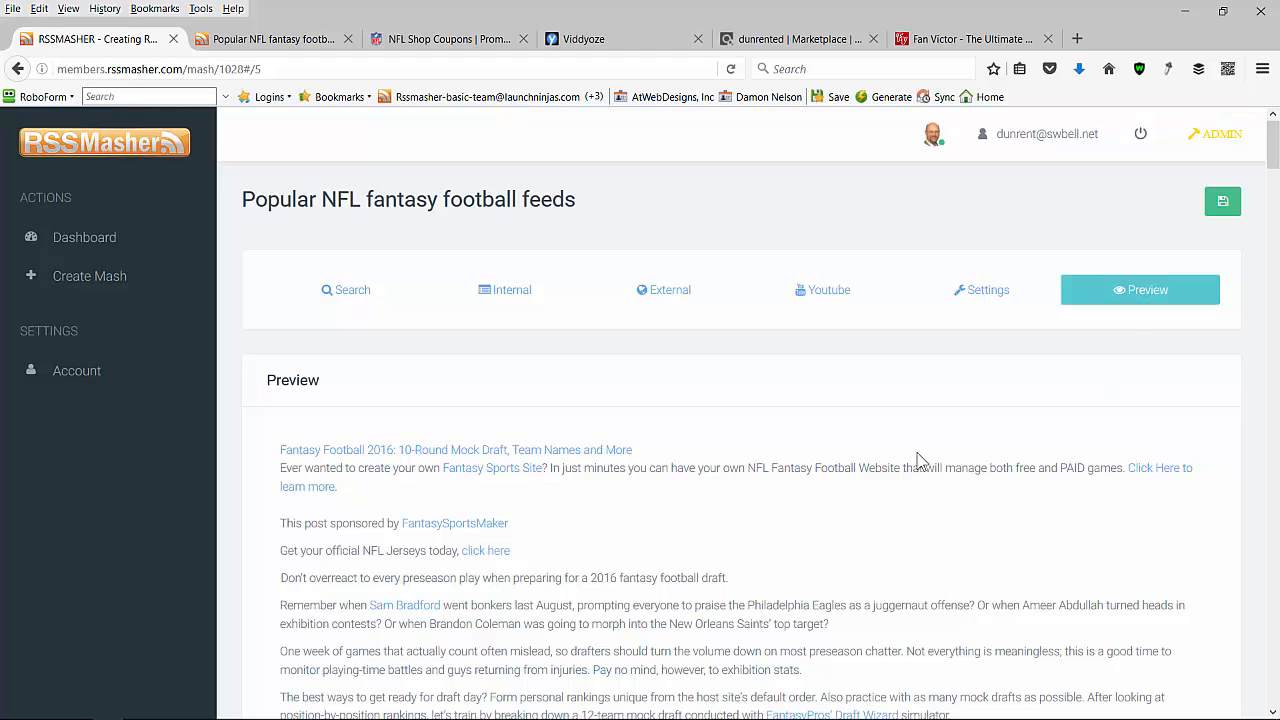
Examine the Bleacher Report posts in the preview for the feed-specific hooks alongside the global hooks.
scroll(918, 460, "down", 2)
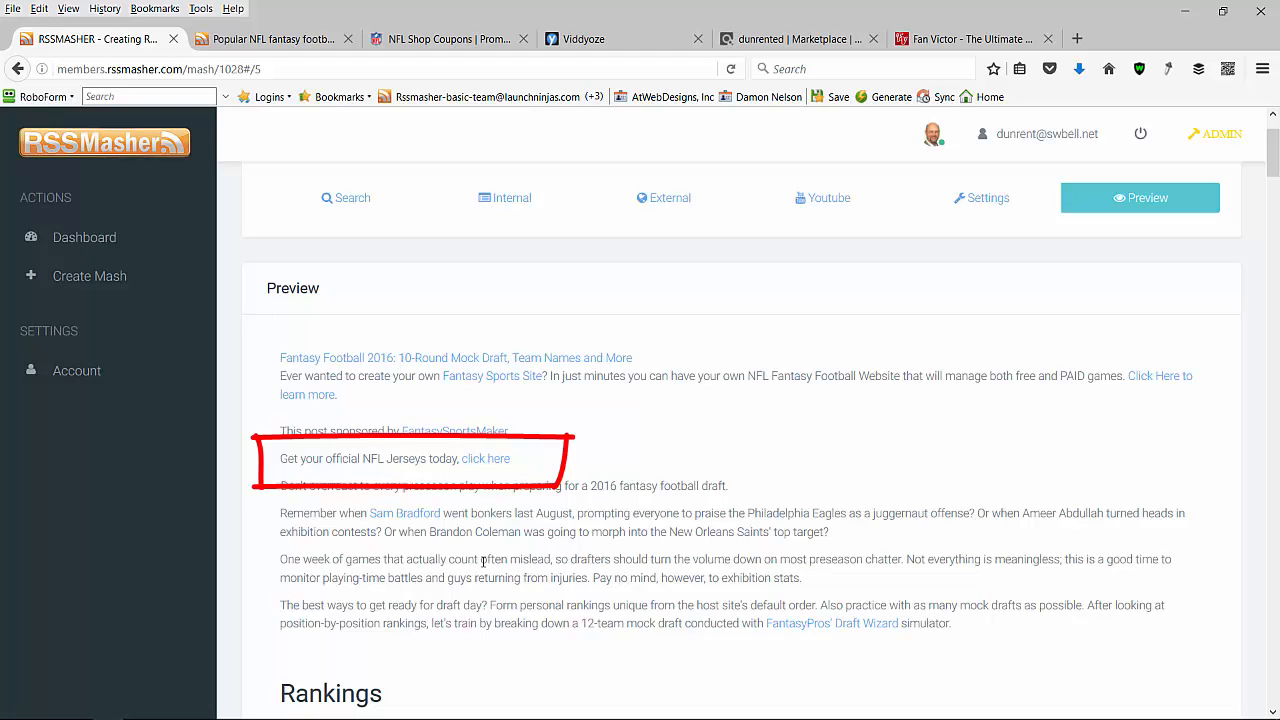
scroll(509, 556, "down", 4)
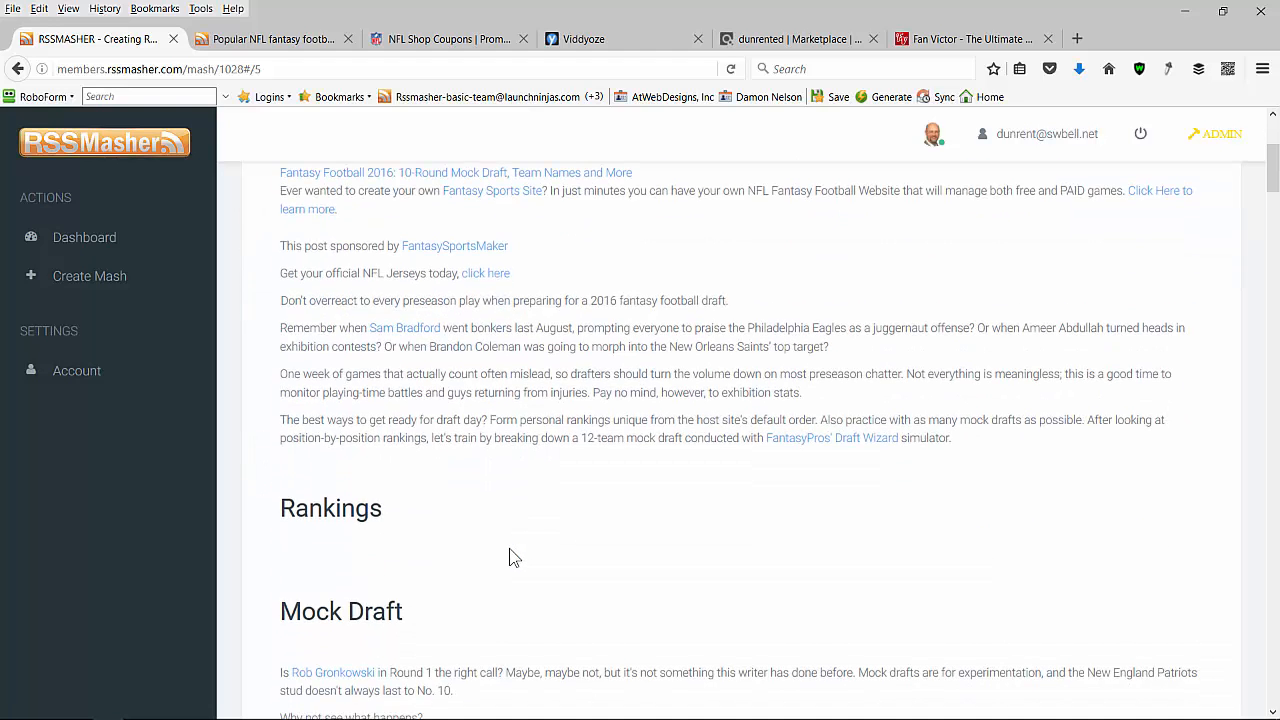
scroll(510, 552, "down", 4)
scroll(510, 540, "down", 10)
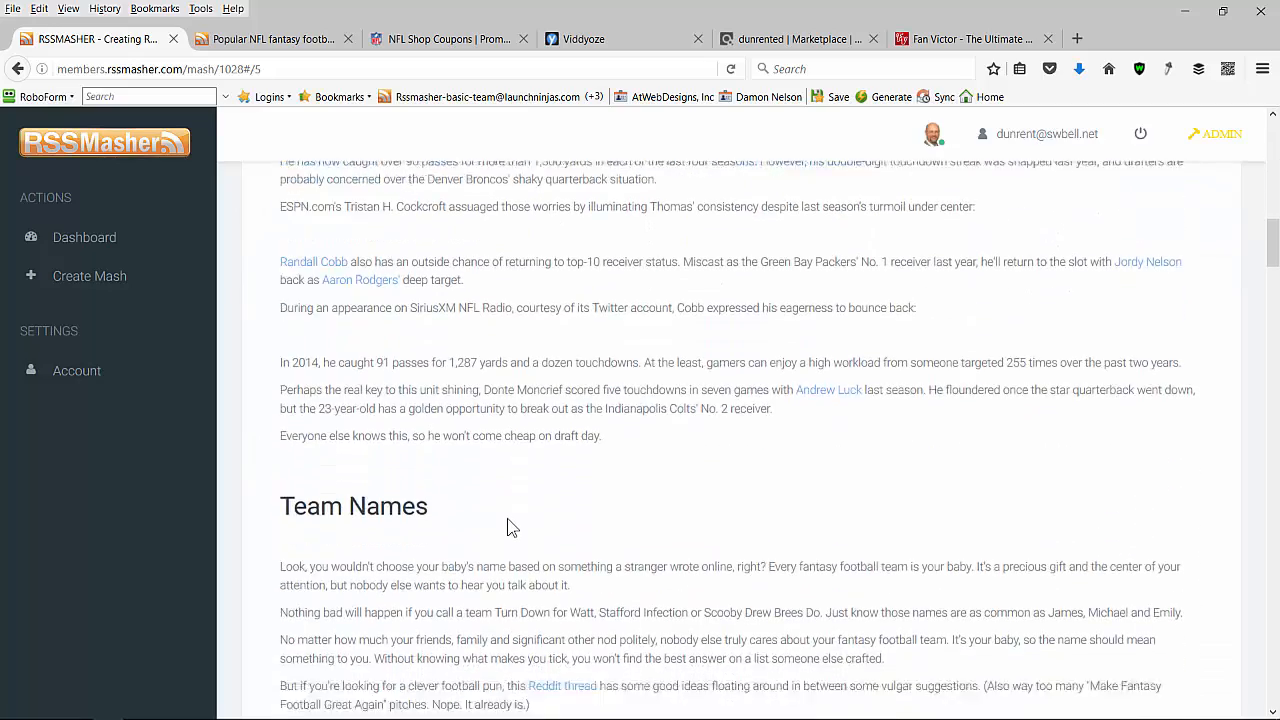
scroll(506, 512, "down", 20)
scroll(500, 494, "up", 8)
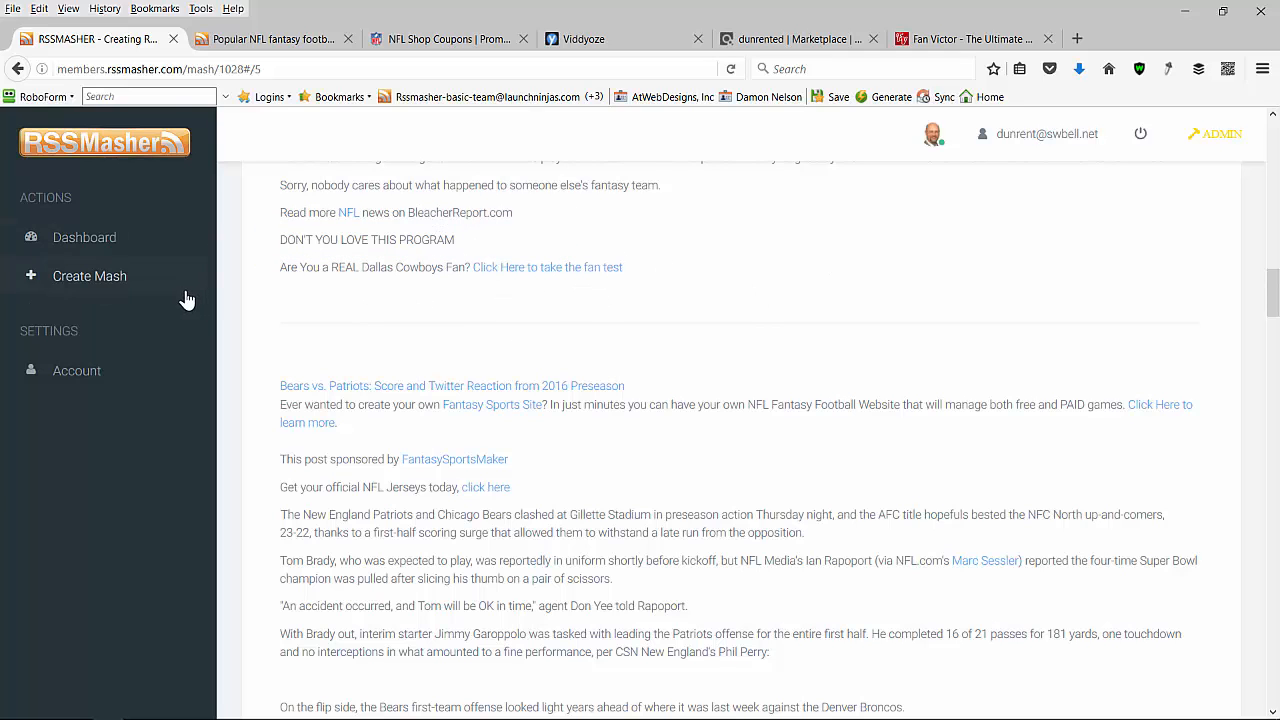
scroll(533, 308, "up", 15)
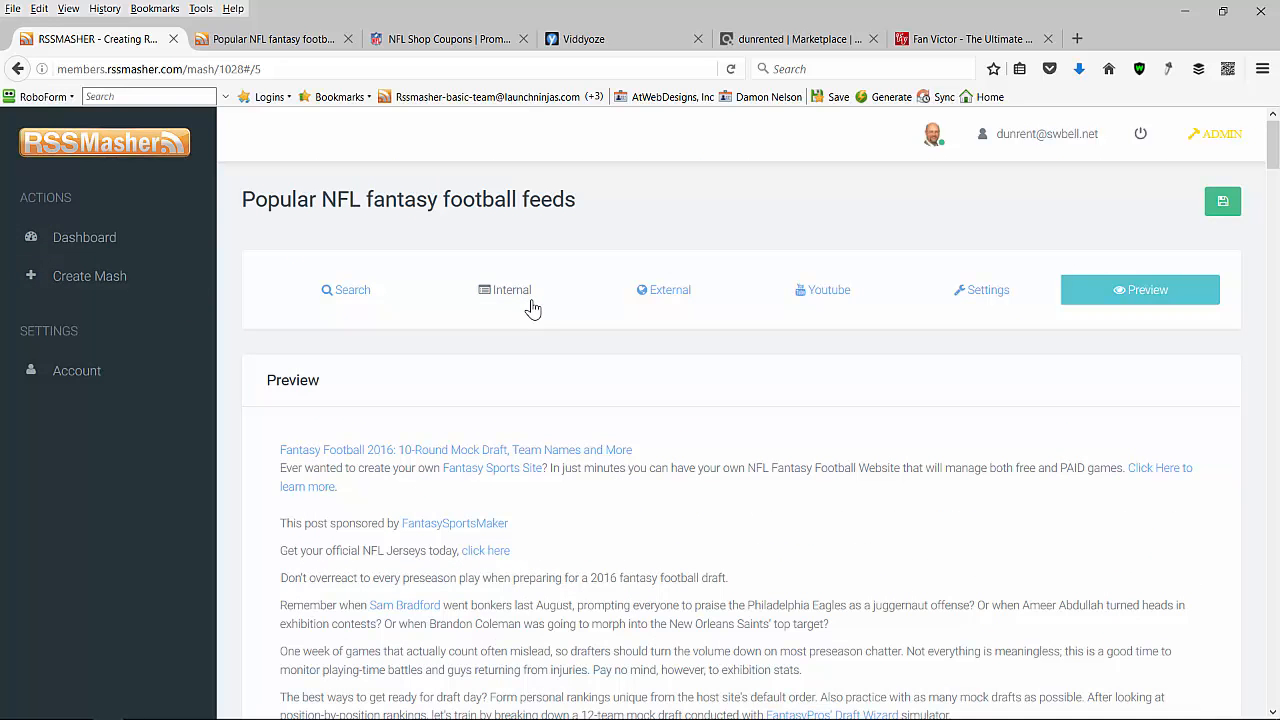
Return to the mash dashboard, and switch to the ClickBank marketplace to look over its product categories.
left_click(99, 244)
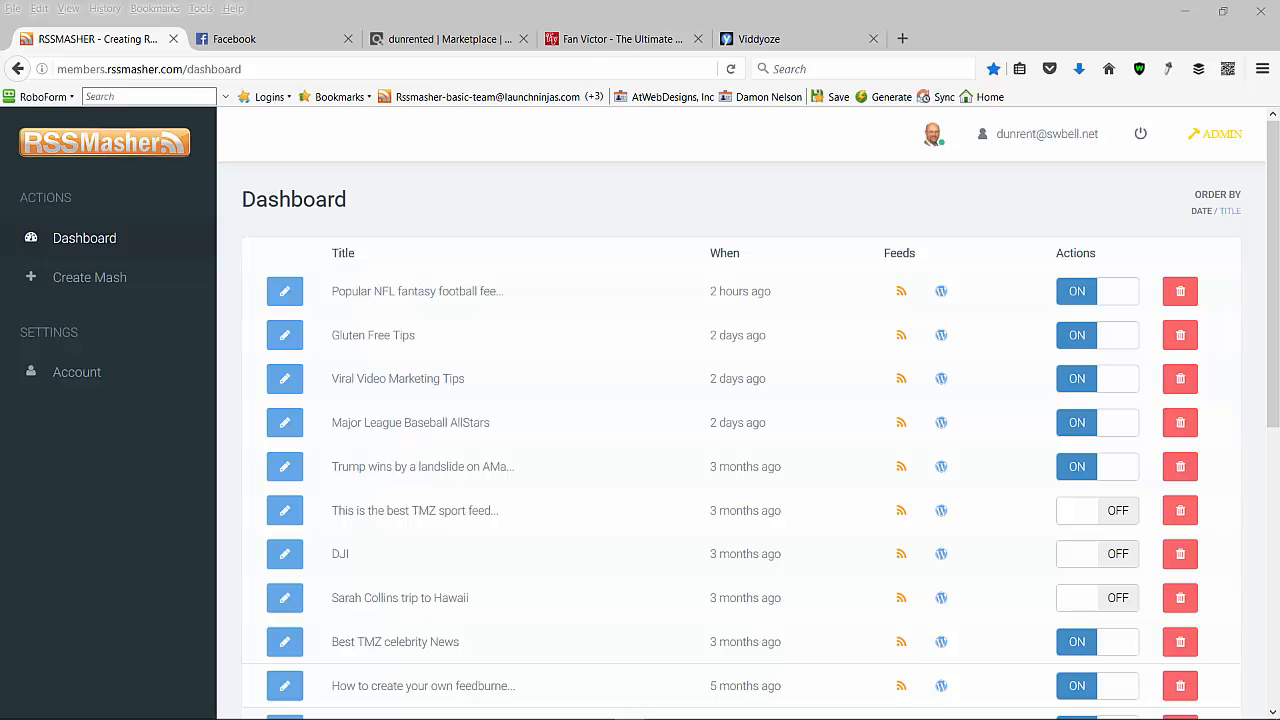
left_click(278, 44)
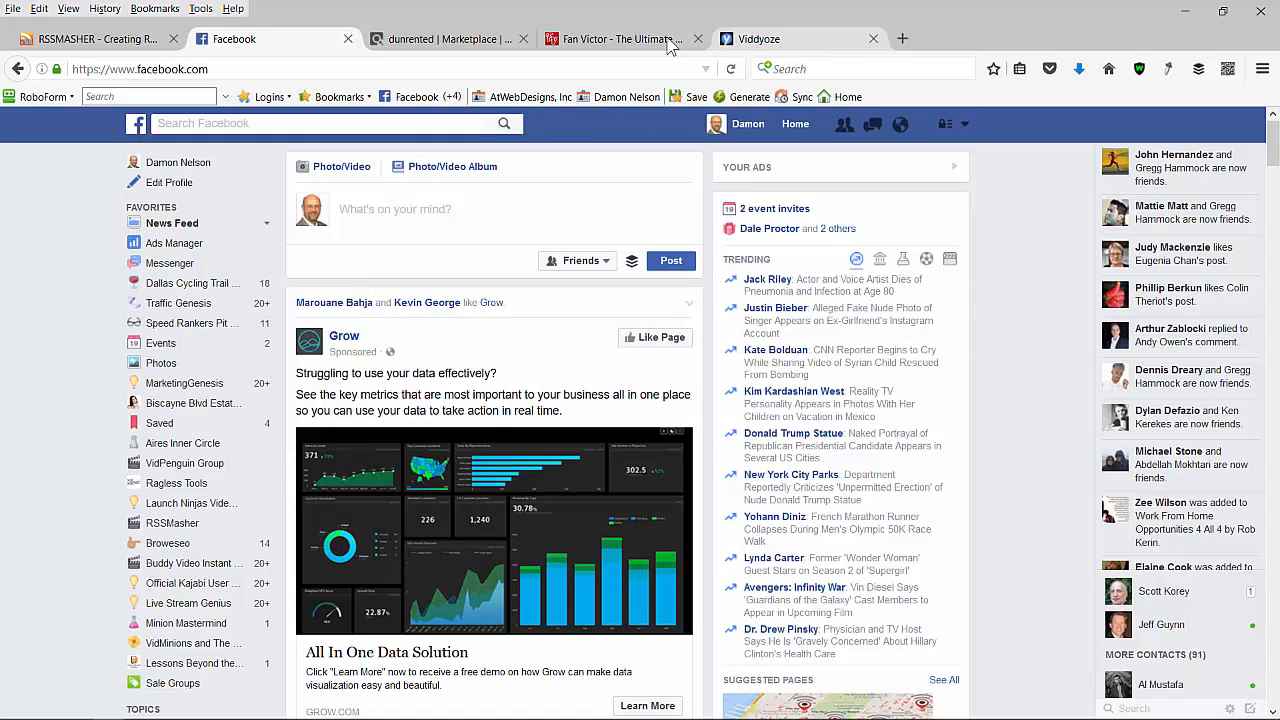
left_click(450, 39)
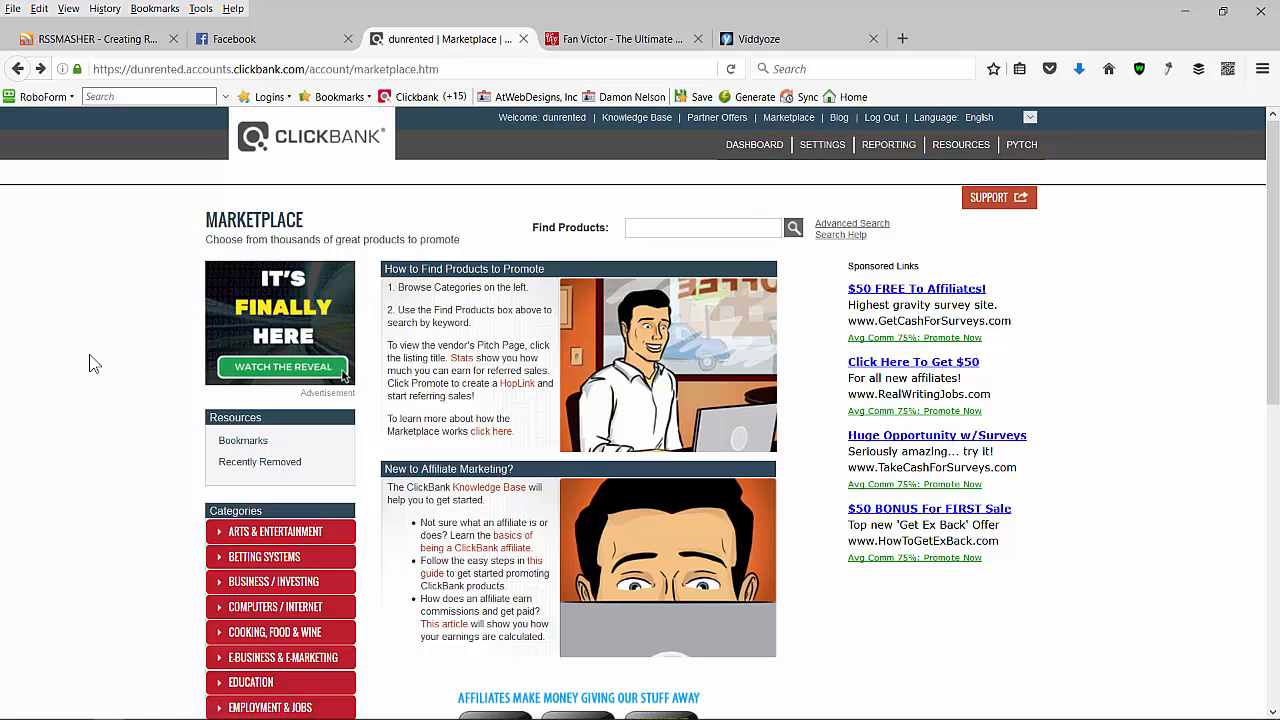
scroll(121, 427, "down", 1)
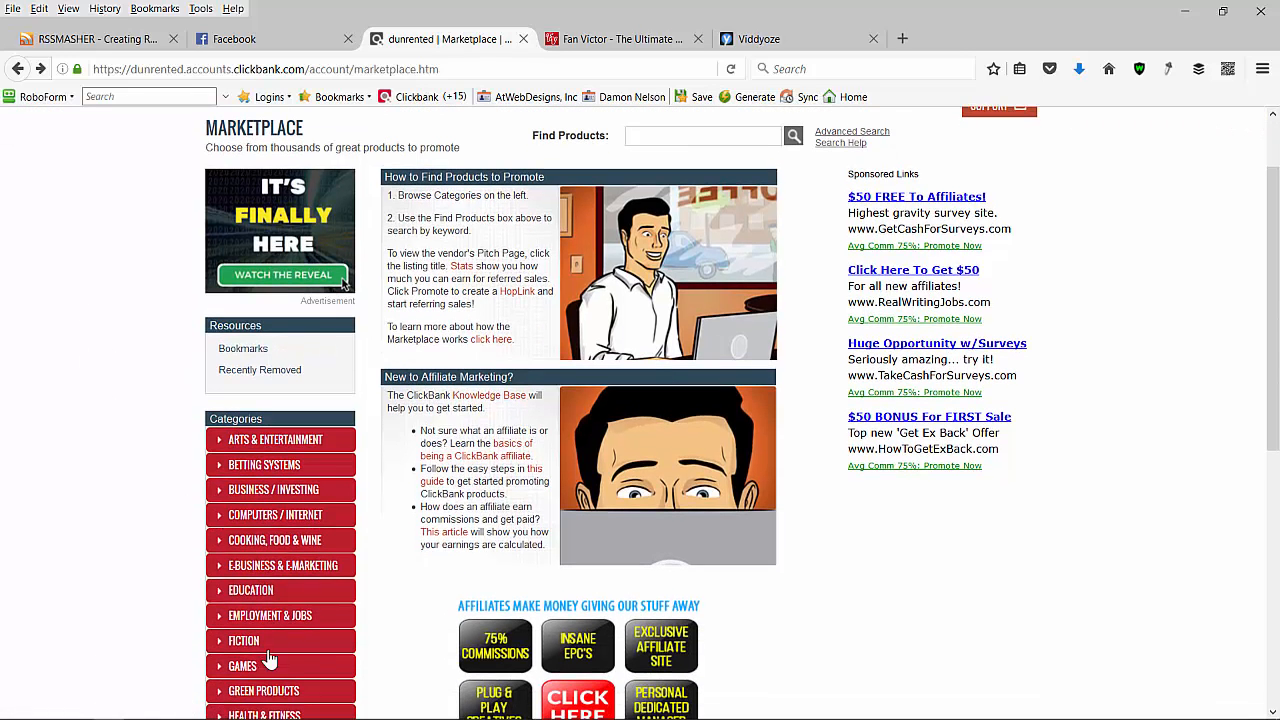
scroll(121, 517, "down", 2)
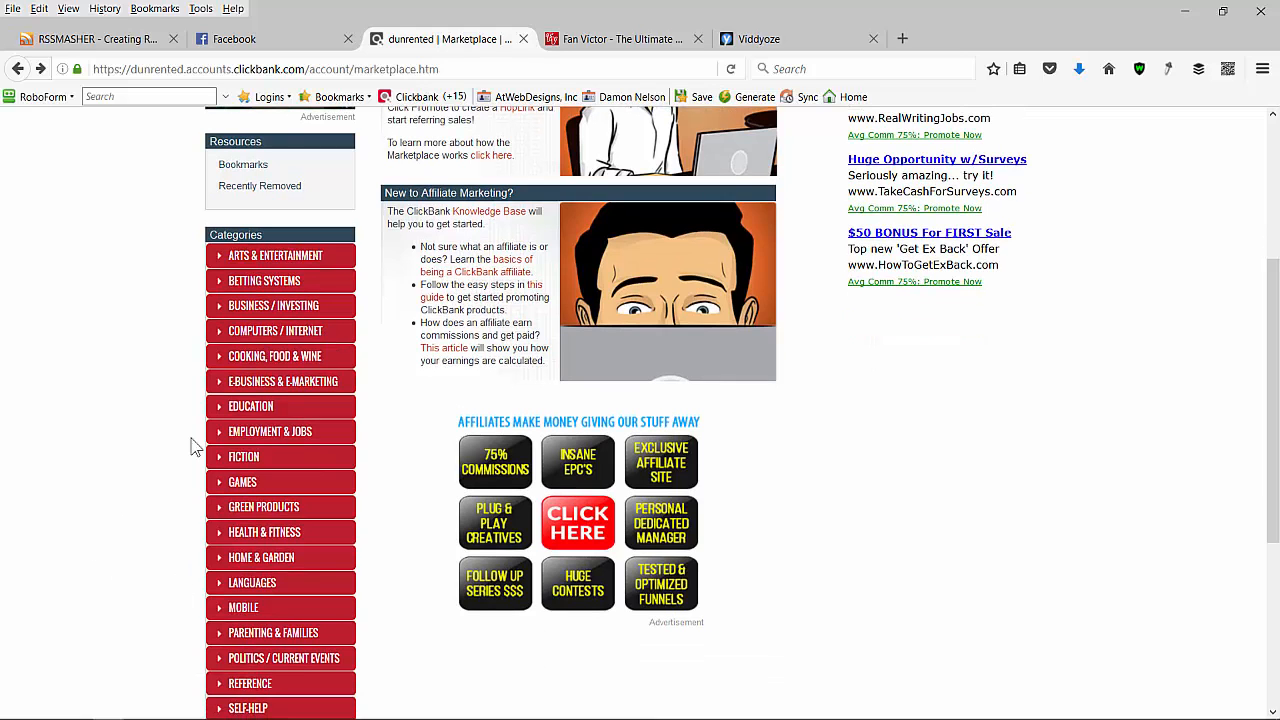
Browse the Betting Systems category in the marketplace and open the promotion form for the Zcode offer.
left_click(264, 283)
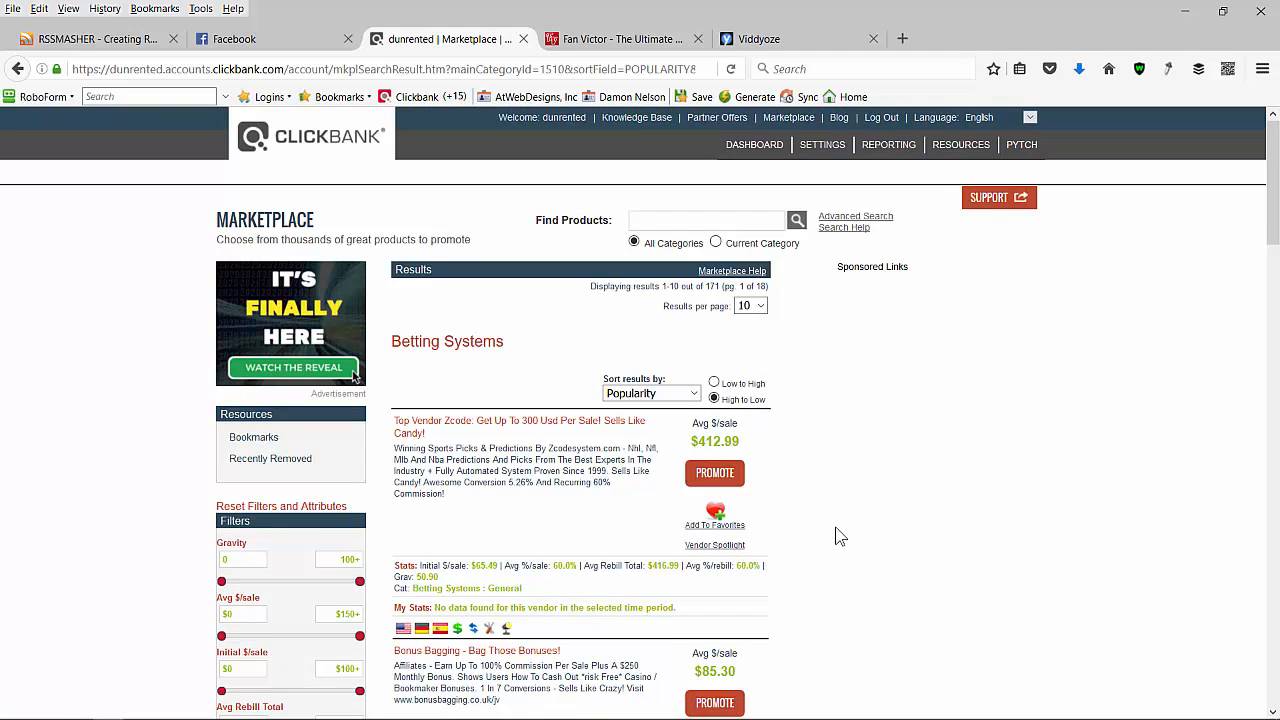
scroll(820, 535, "down", 2)
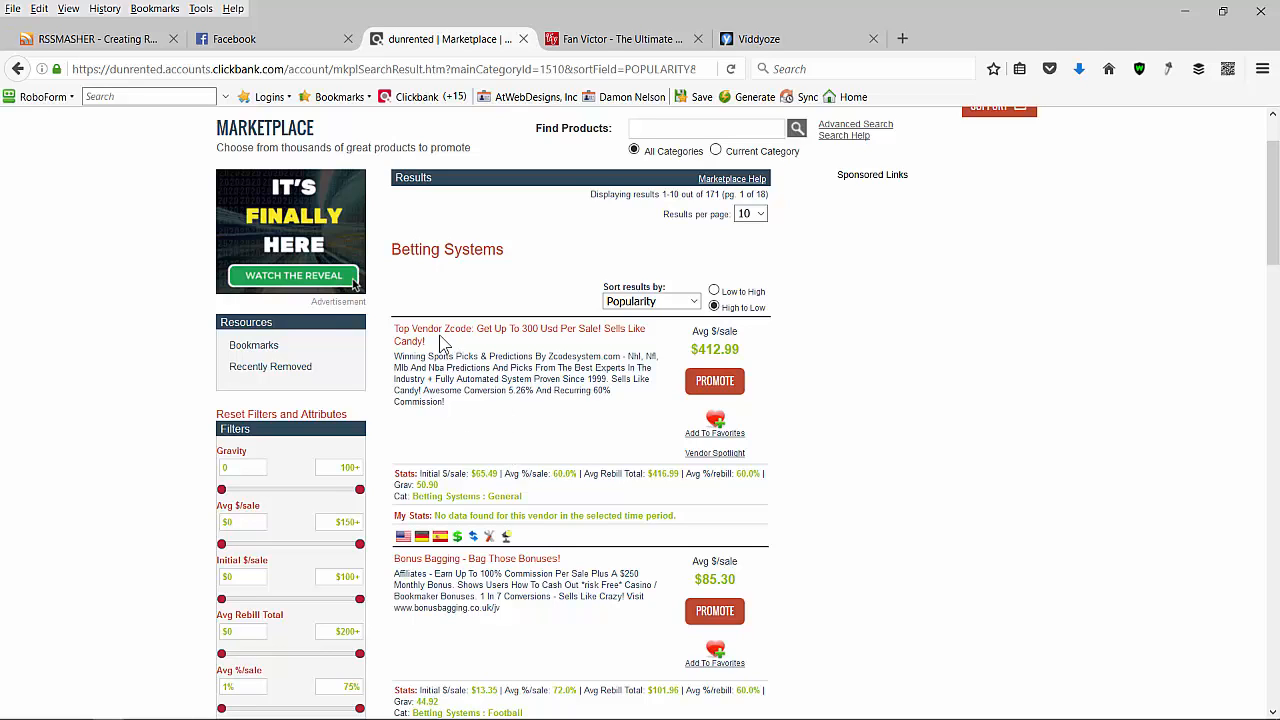
left_click(710, 383)
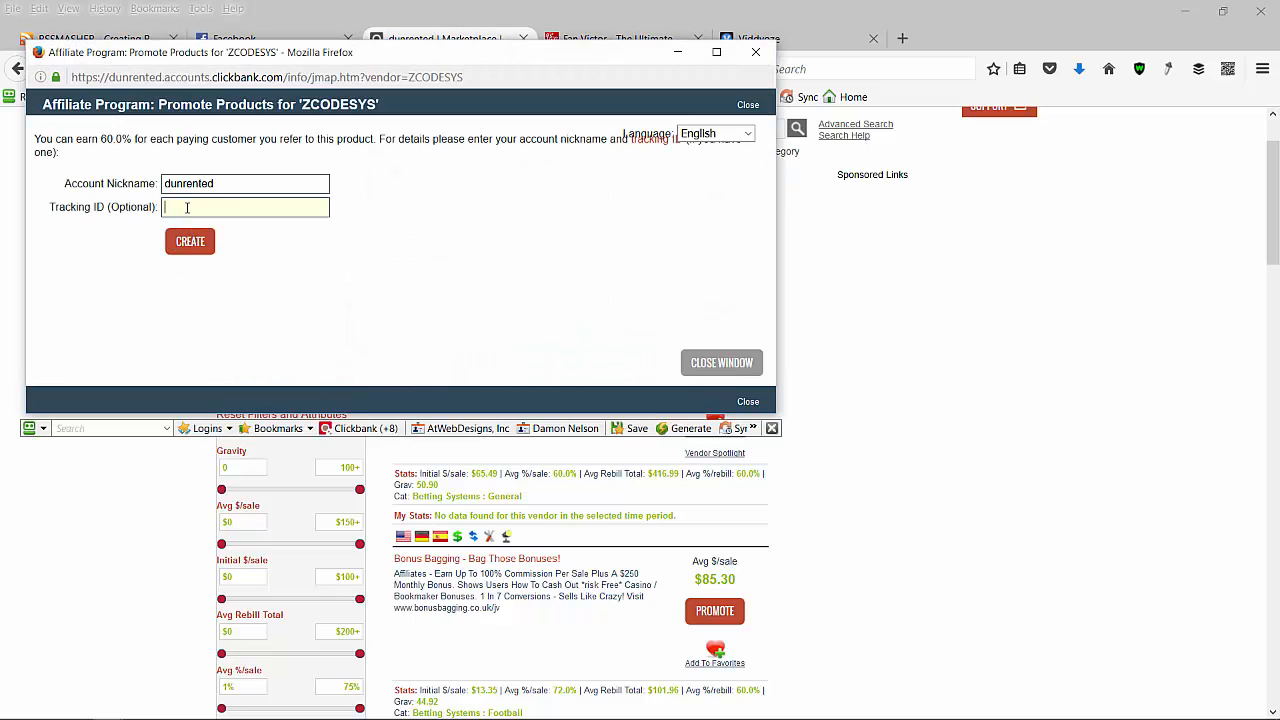
Create a HopLink for the Zcode offer with the tracking ID rssfeed-betting and copy the link address.
left_click(187, 207)
type("rssf")
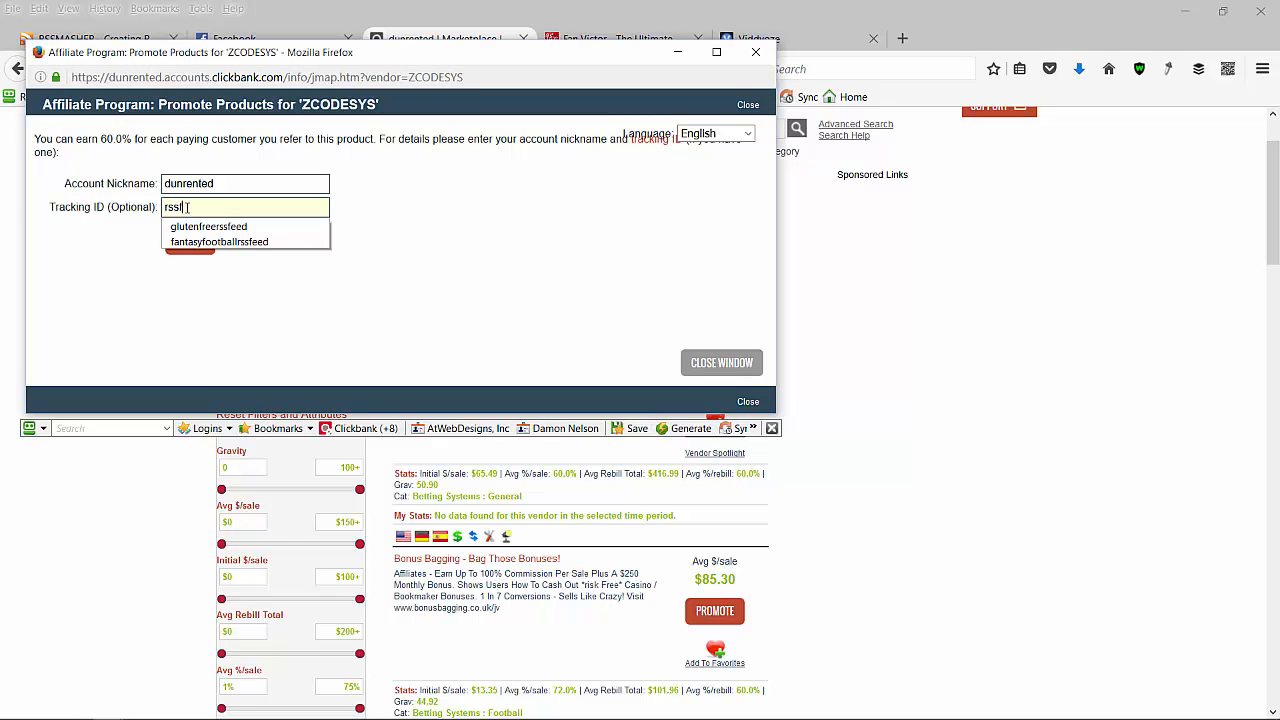
type("eed-betting")
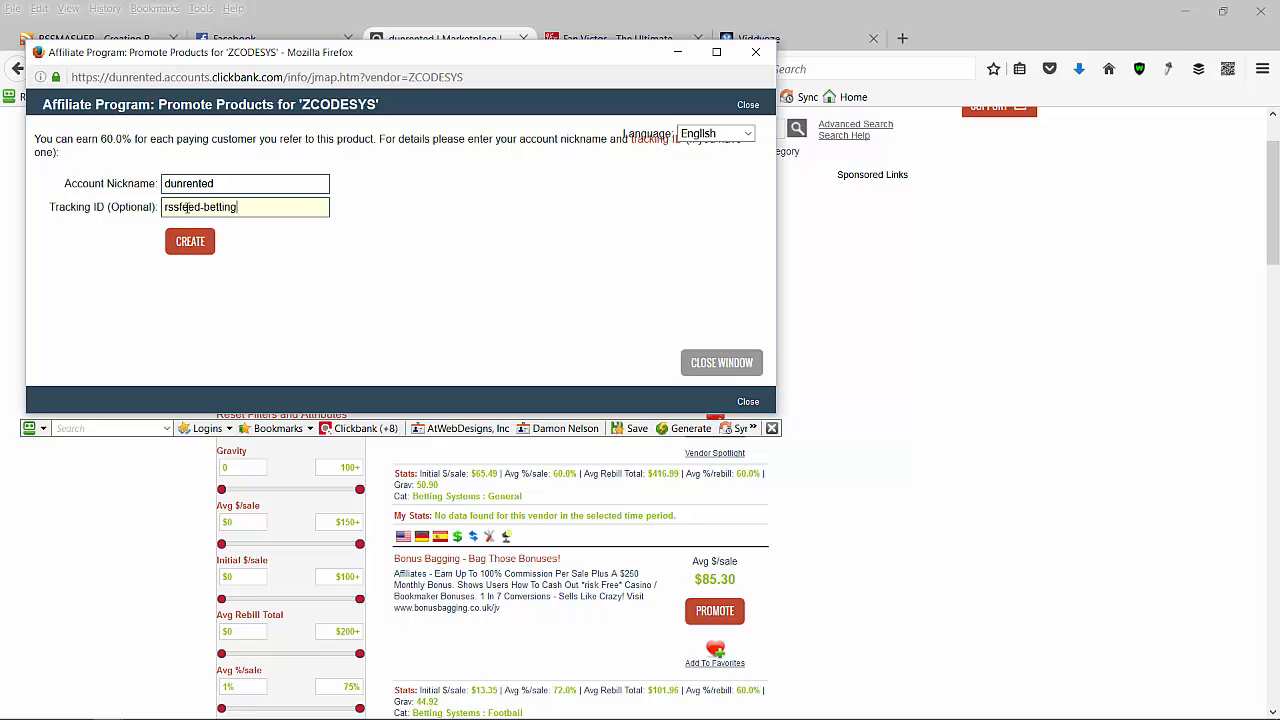
left_click(189, 243)
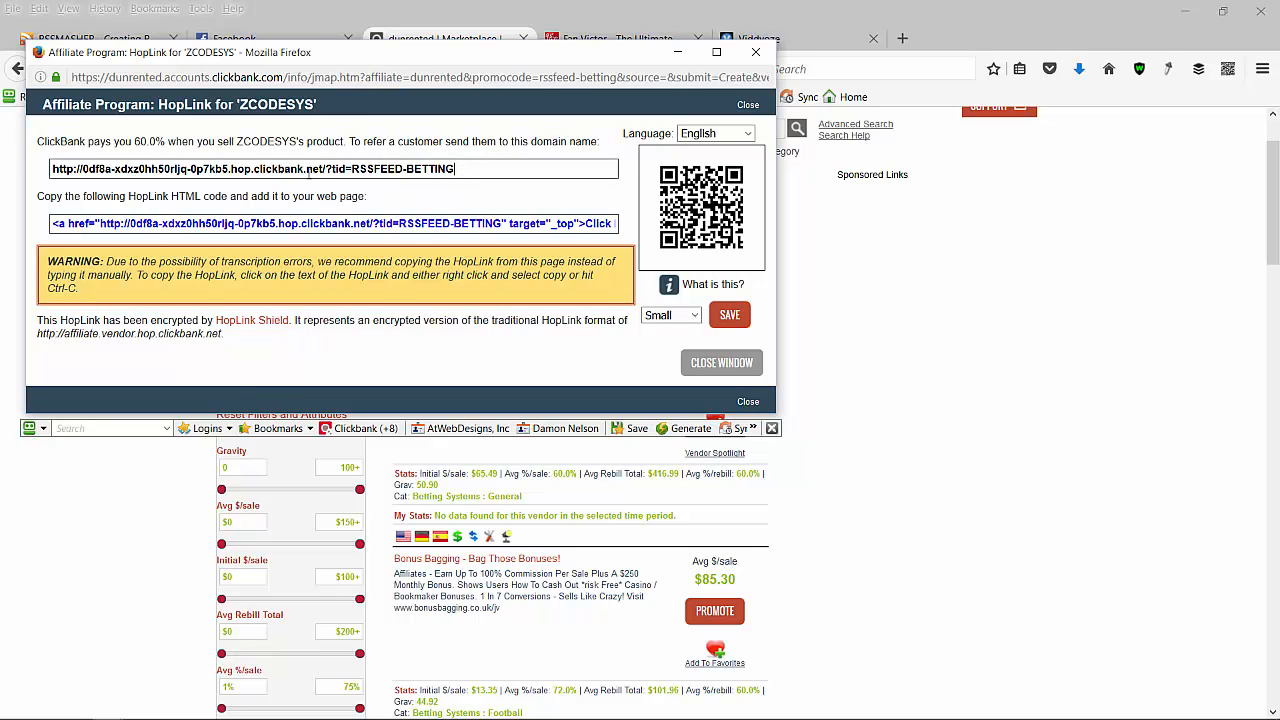
left_click_drag(455, 169, 2, 180)
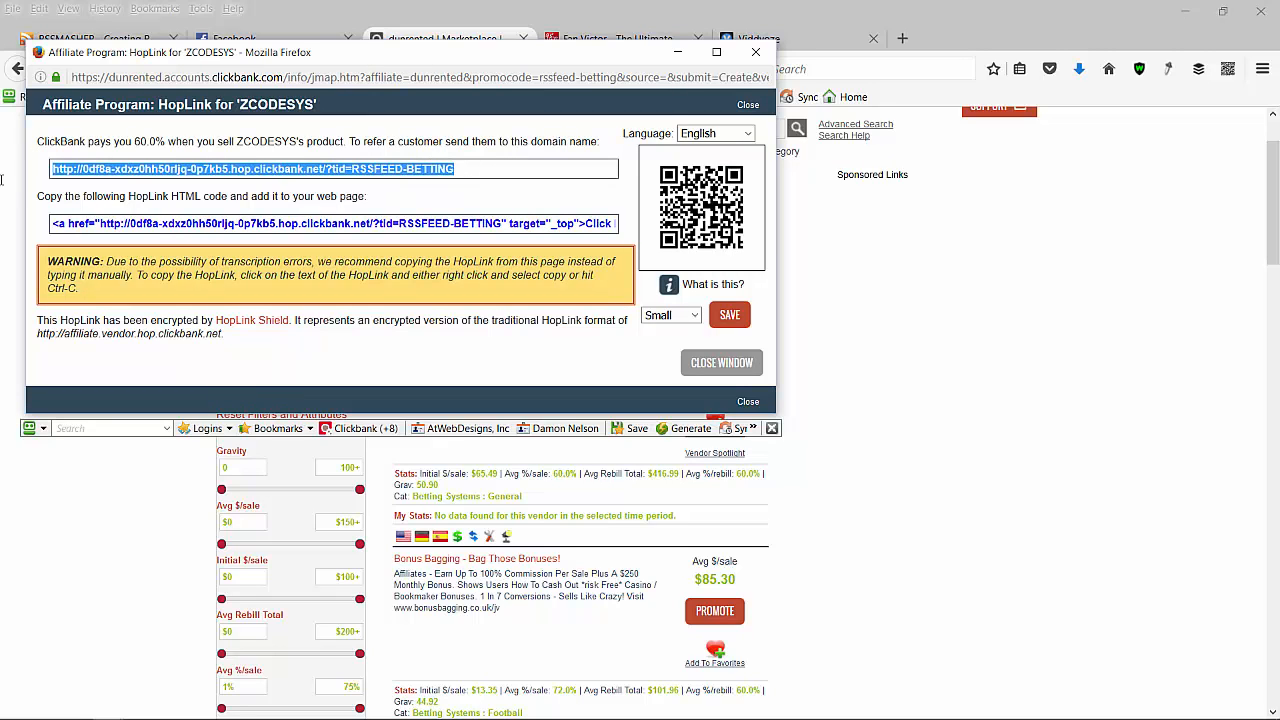
left_click(895, 243)
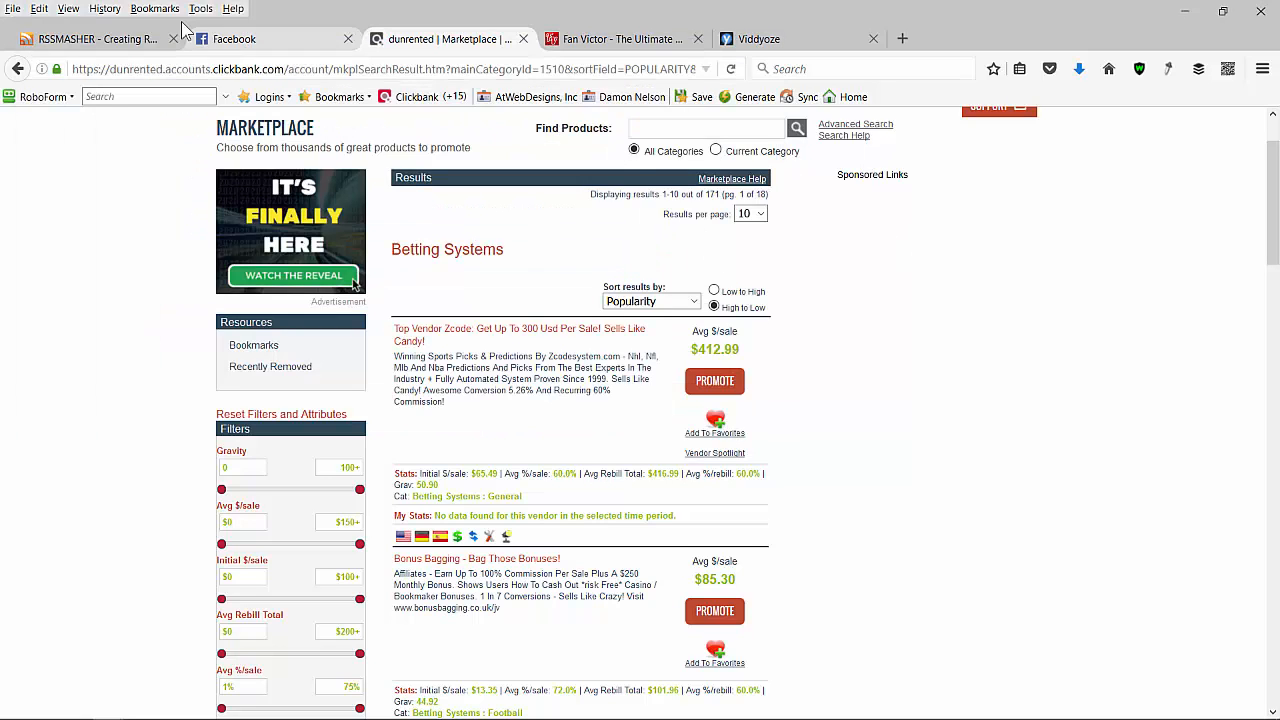
Switch to RSSMasher, start a new mash, and search for RSS feeds on "nfl betting".
left_click(100, 40)
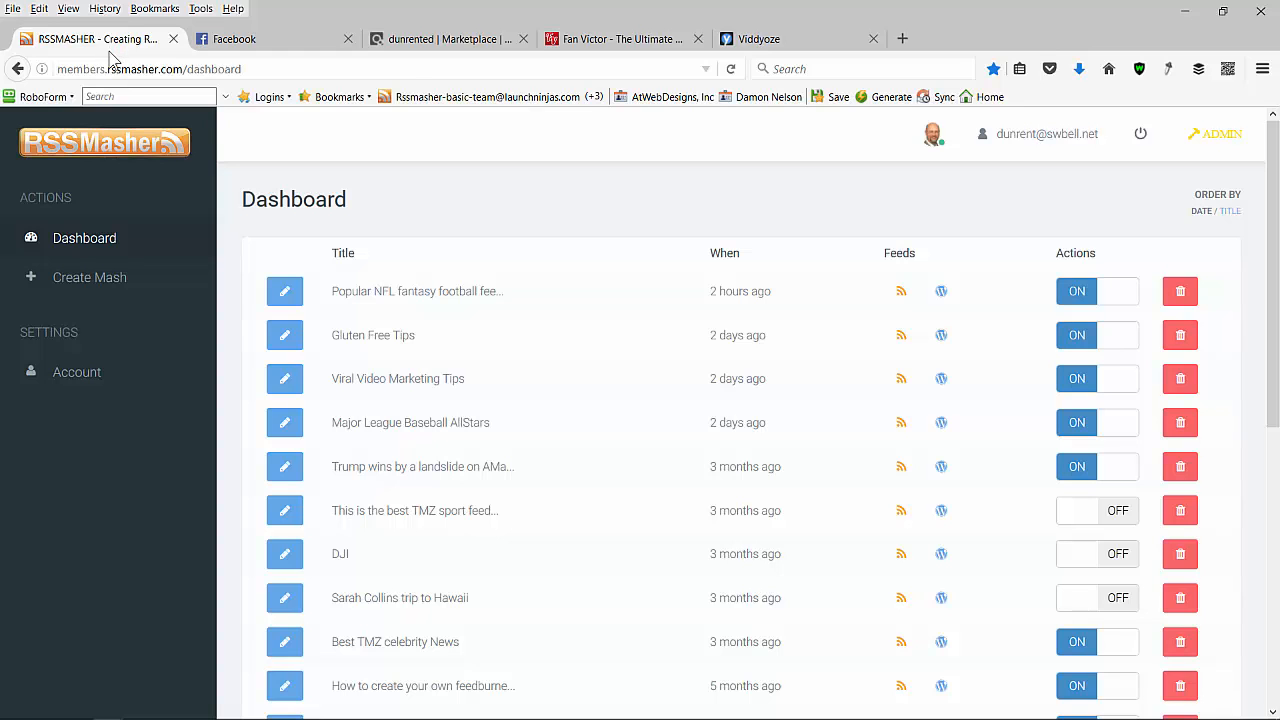
left_click(90, 284)
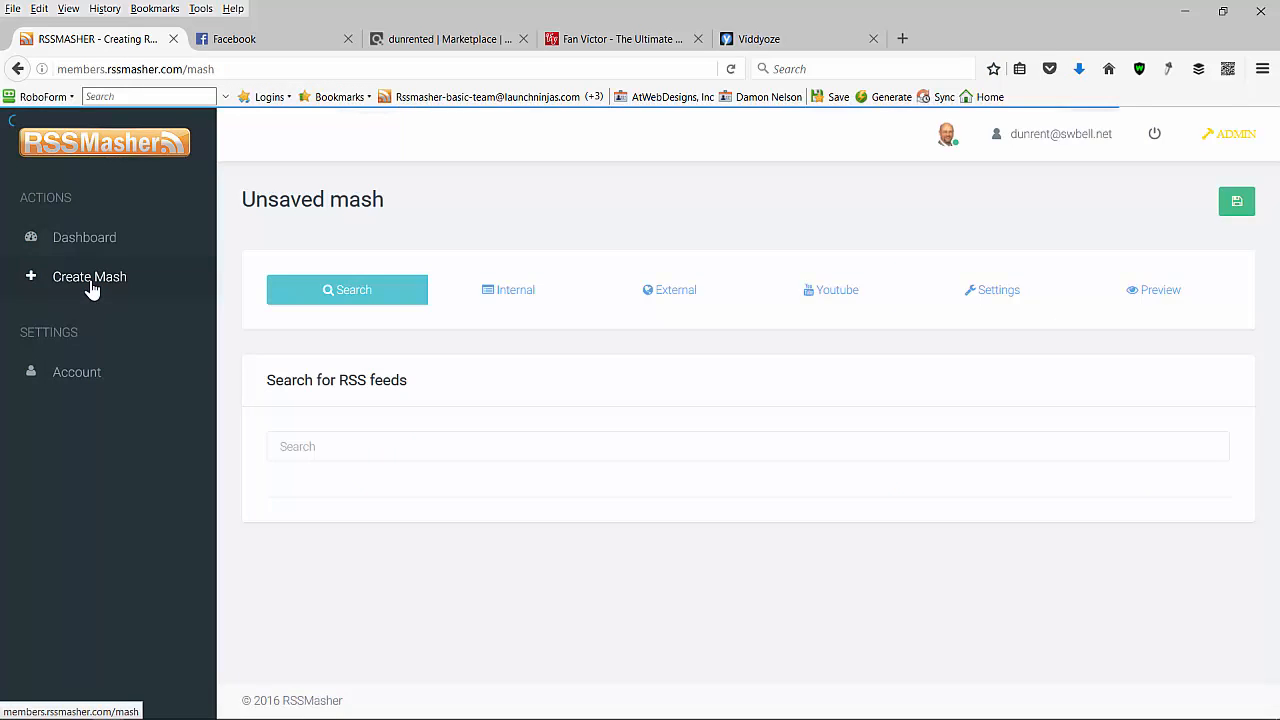
left_click(345, 449)
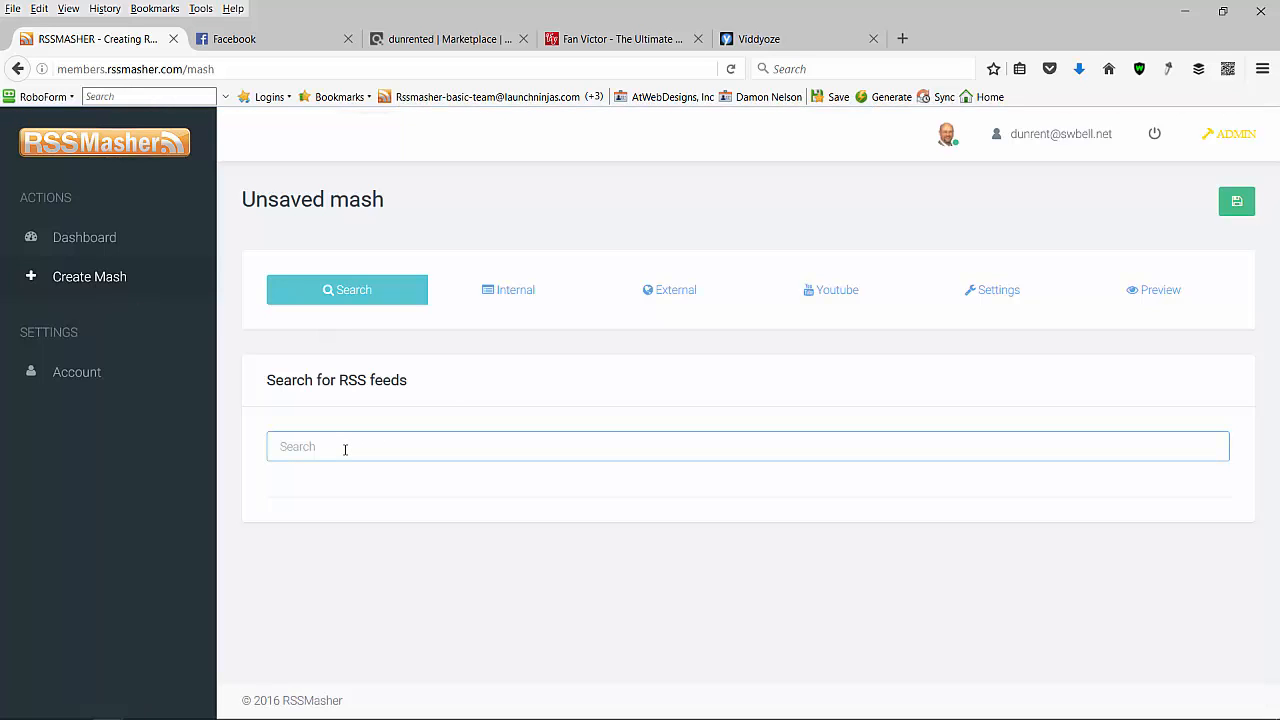
type("s")
key("BackSpace")
type("nfl betting")
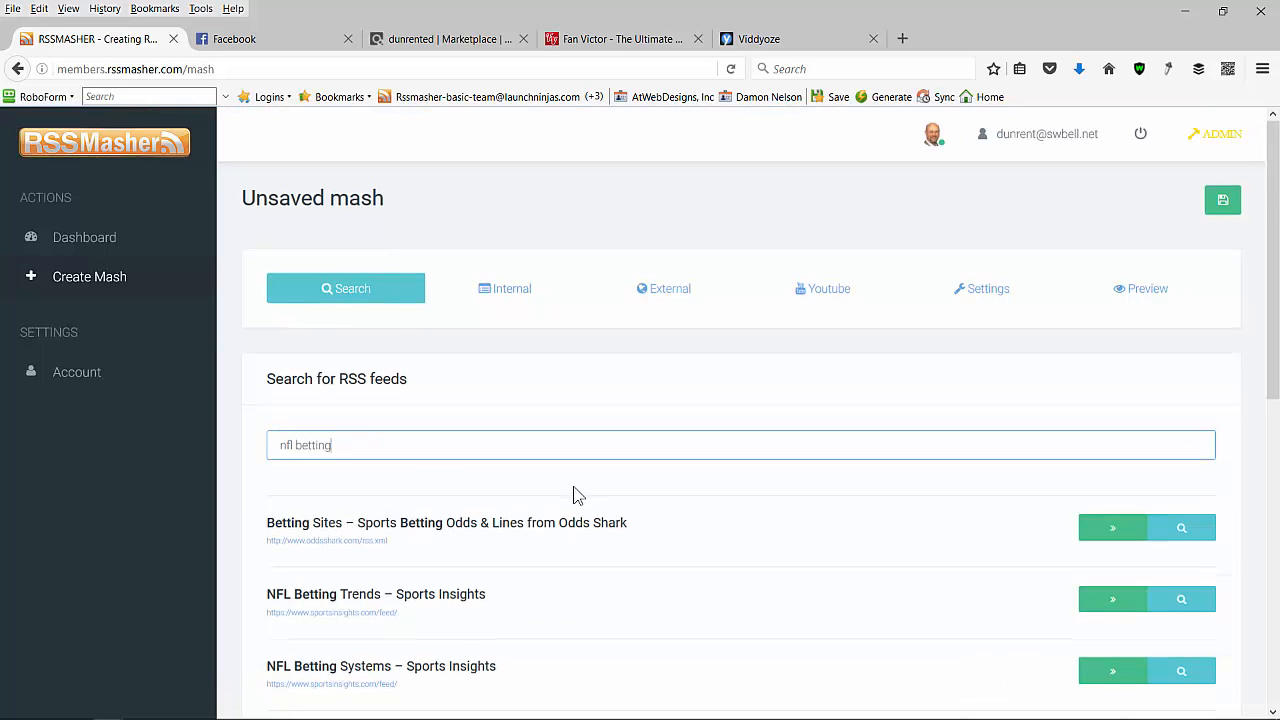
Add the Odds Shark betting sites, NFL Betting Trends, Betfair NFL and Sportbet.com News feeds to the mash.
scroll(571, 494, "down", 3)
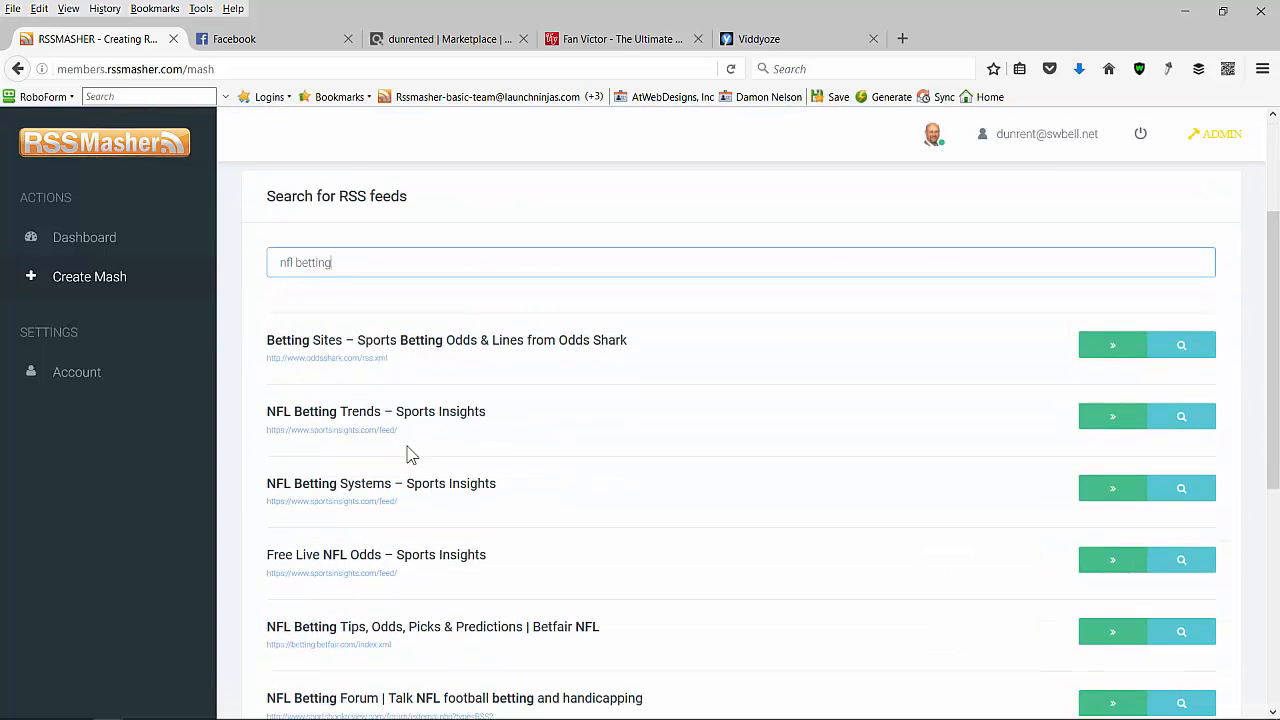
left_click(1111, 354)
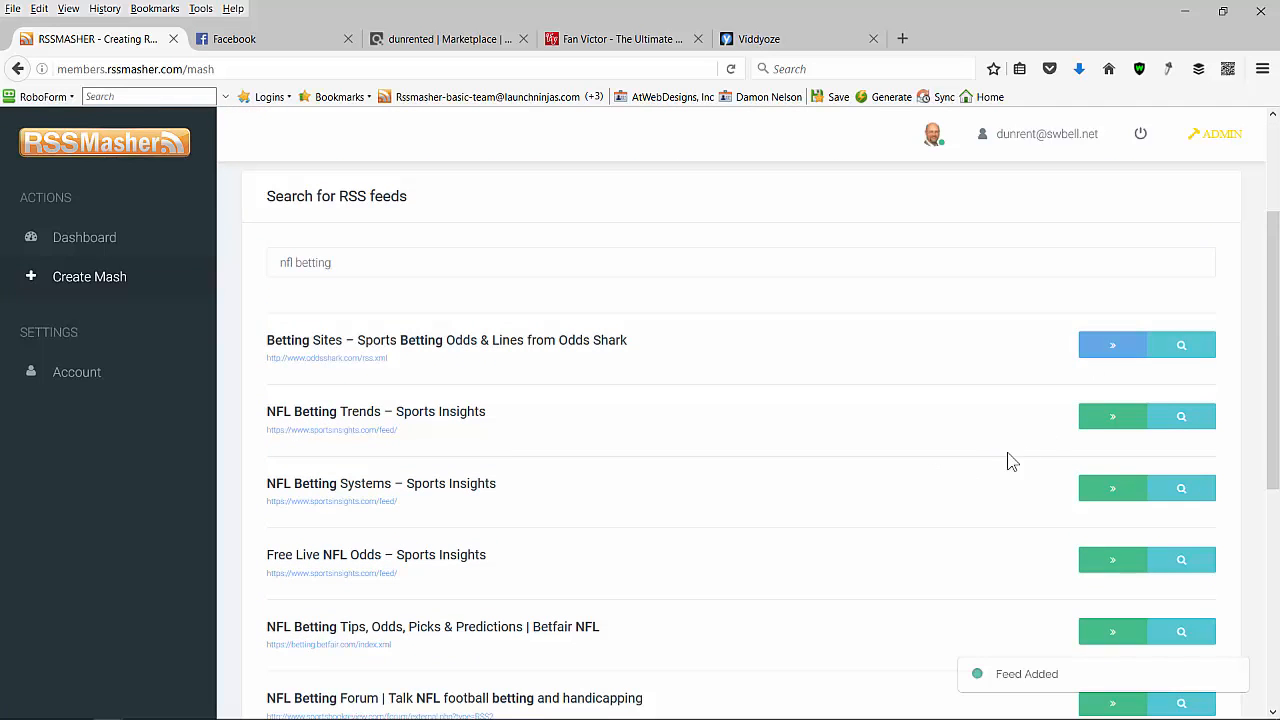
left_click(1100, 420)
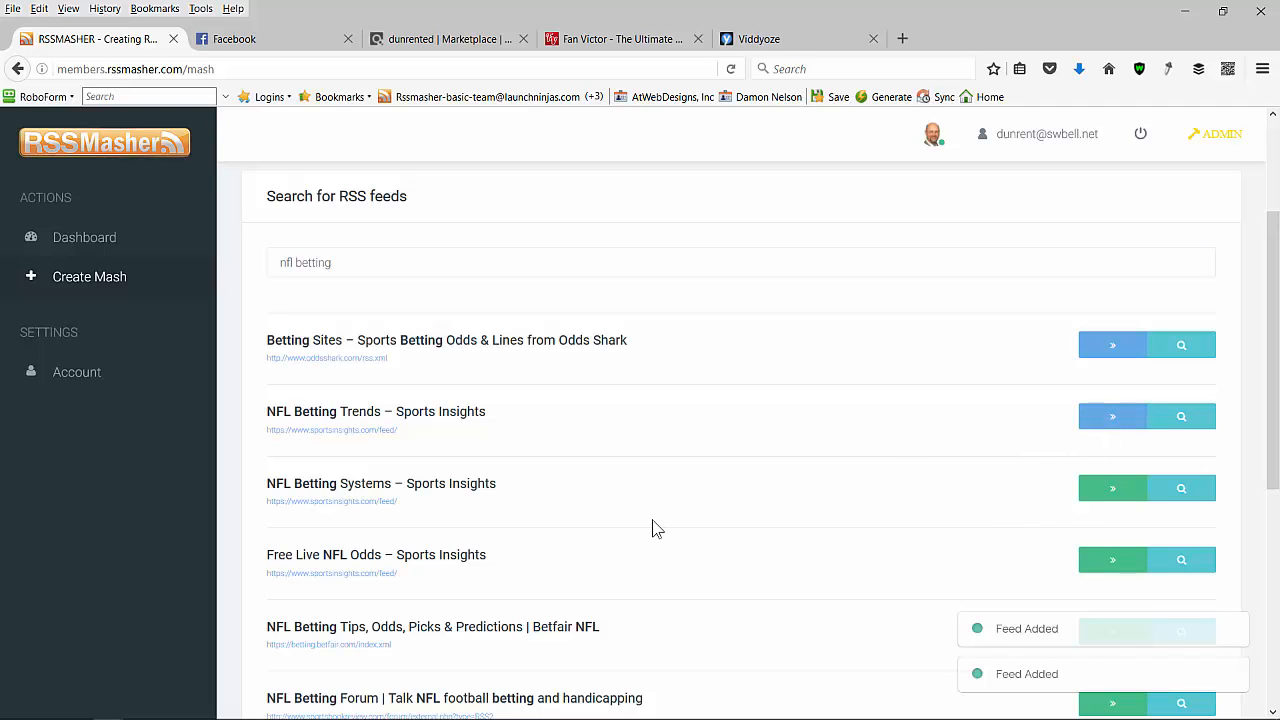
scroll(654, 528, "down", 3)
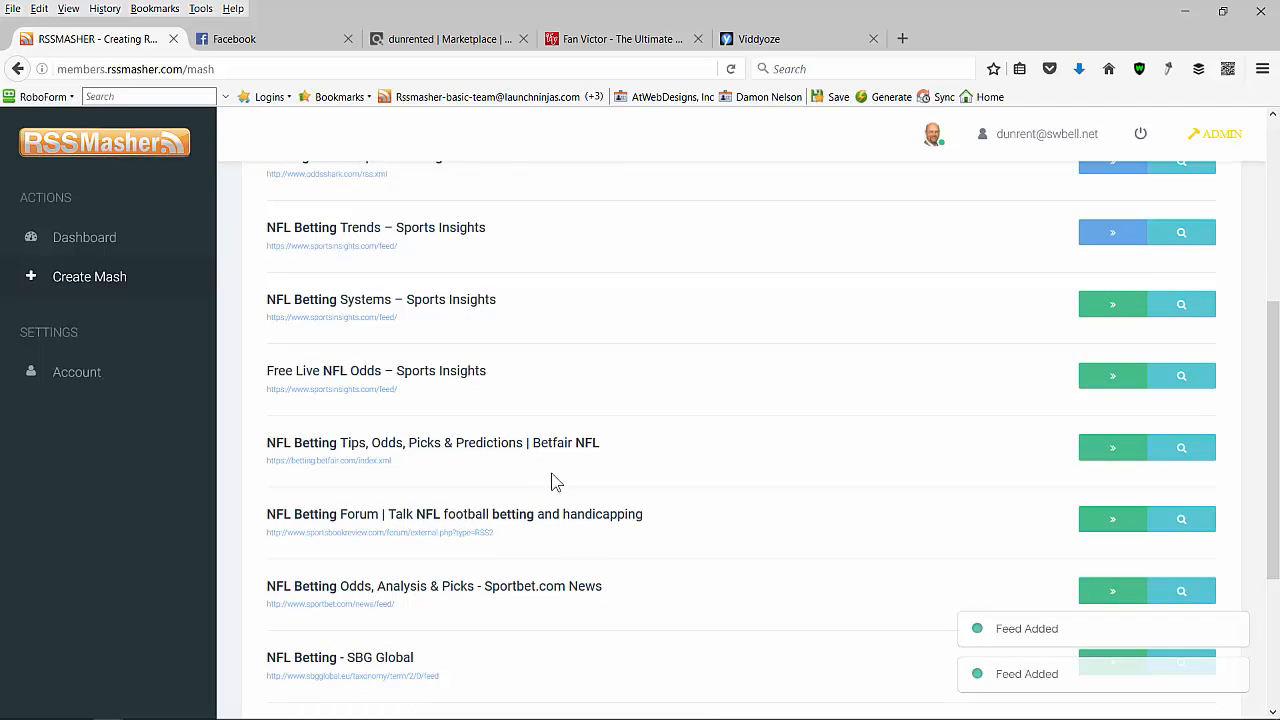
left_click(1094, 376)
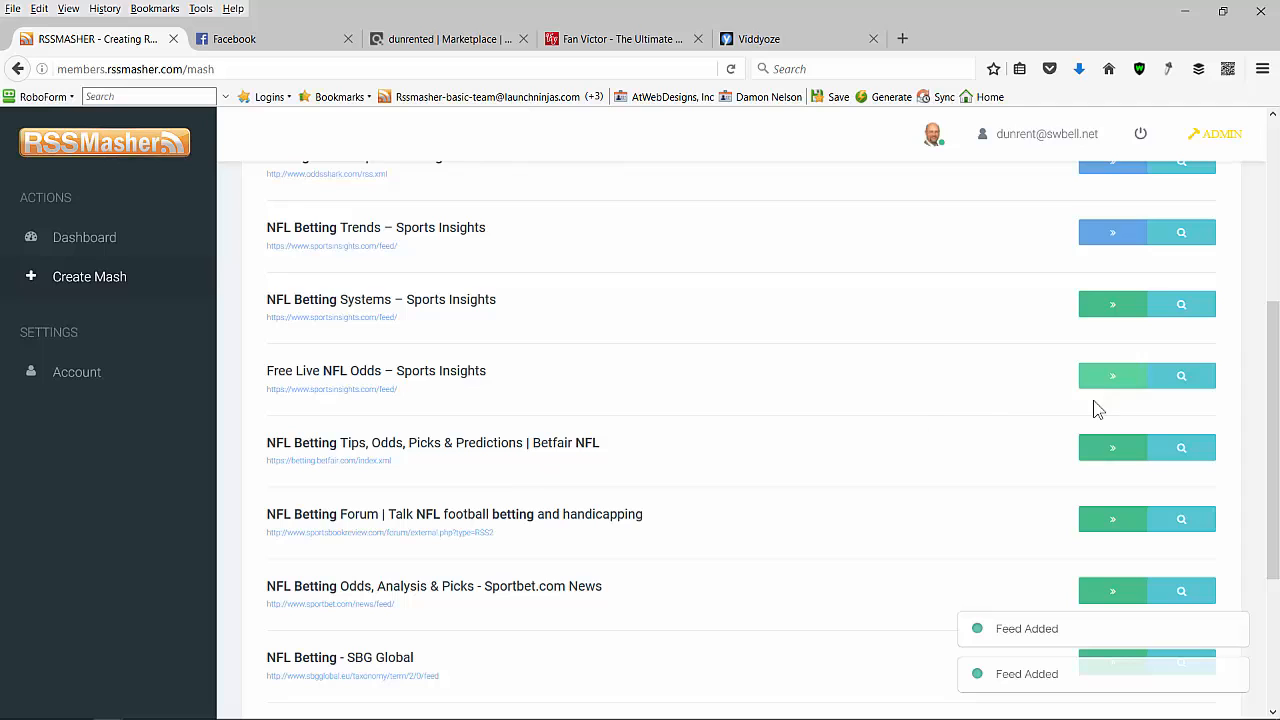
left_click(1113, 453)
scroll(760, 520, "down", 3)
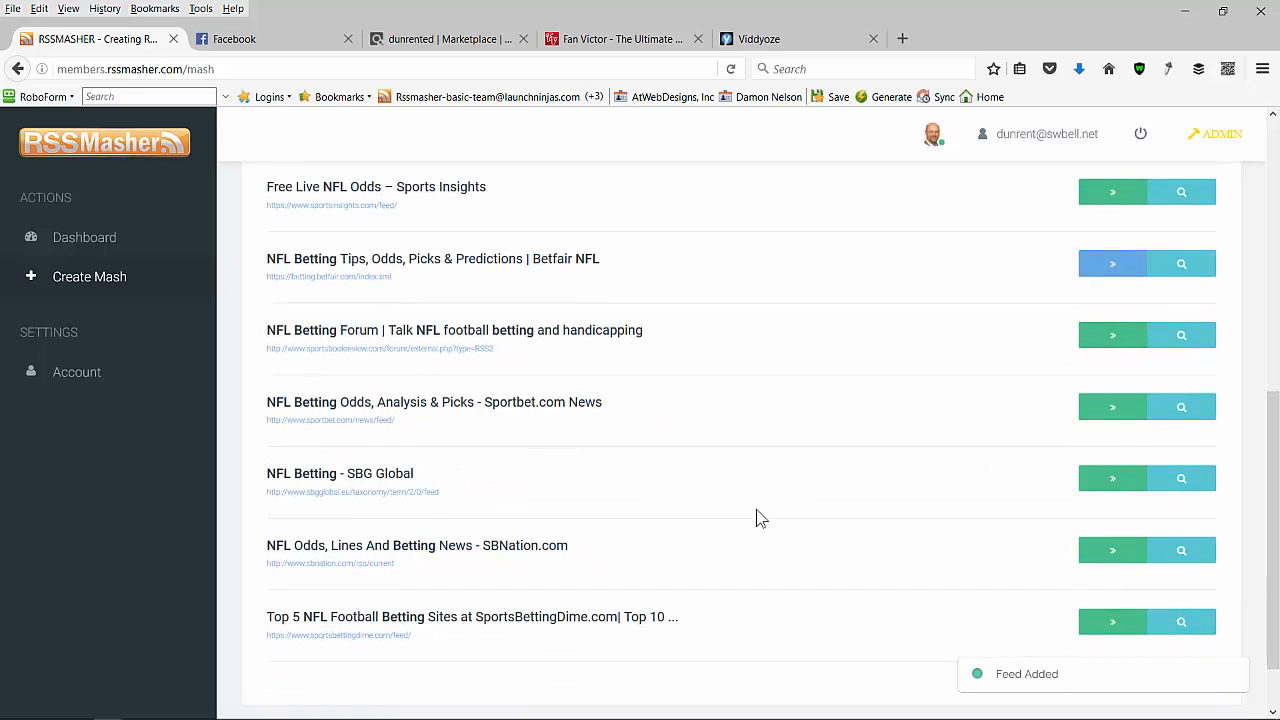
scroll(760, 518, "down", 2)
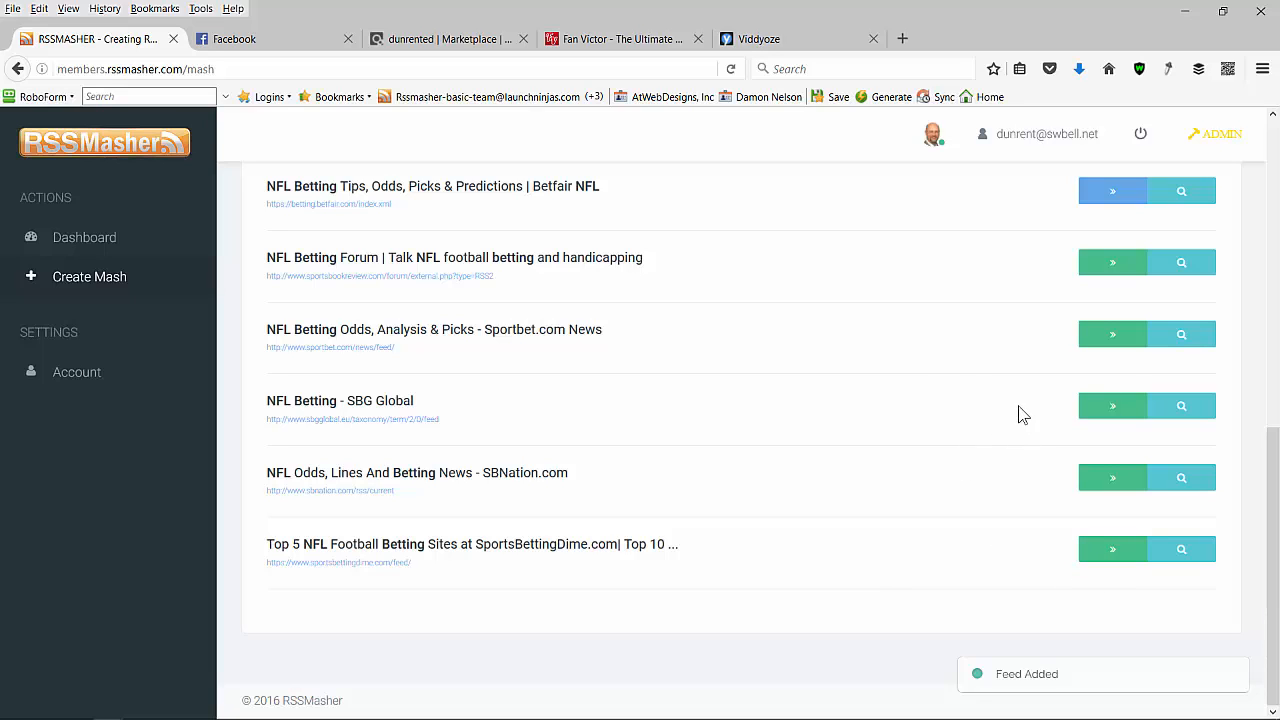
left_click(1115, 336)
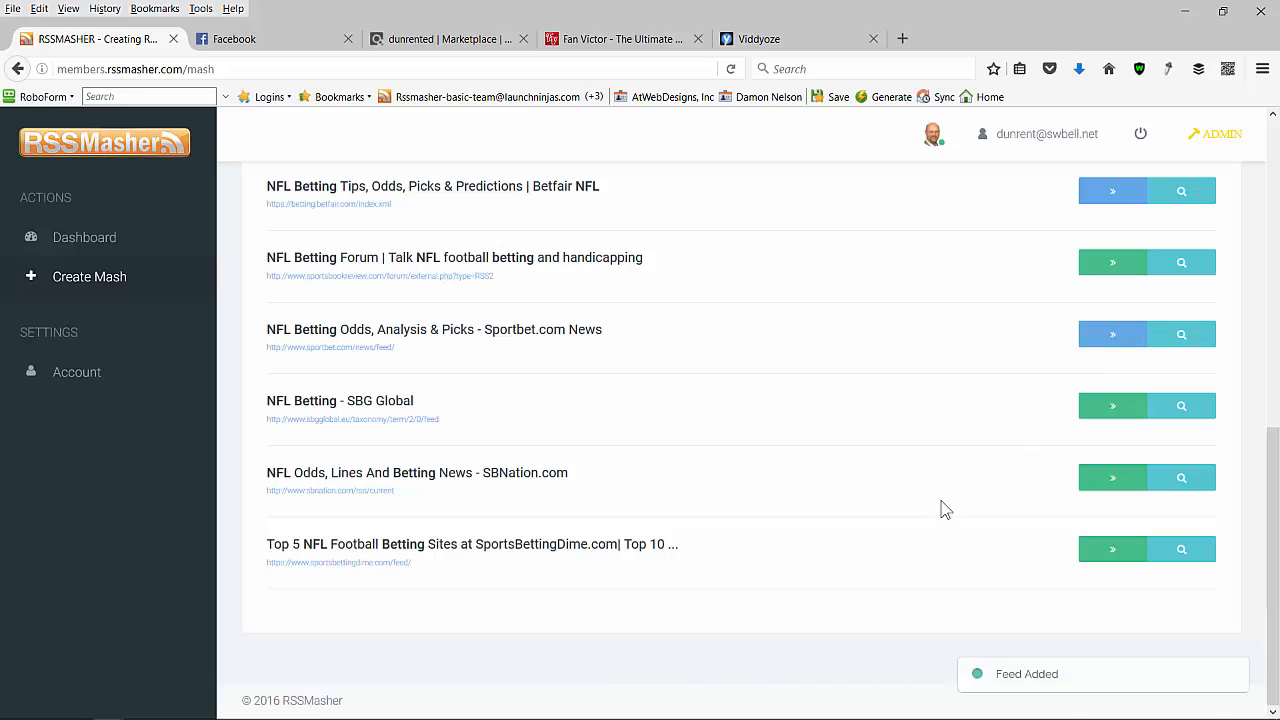
scroll(955, 520, "up", 10)
scroll(800, 460, "up", 2)
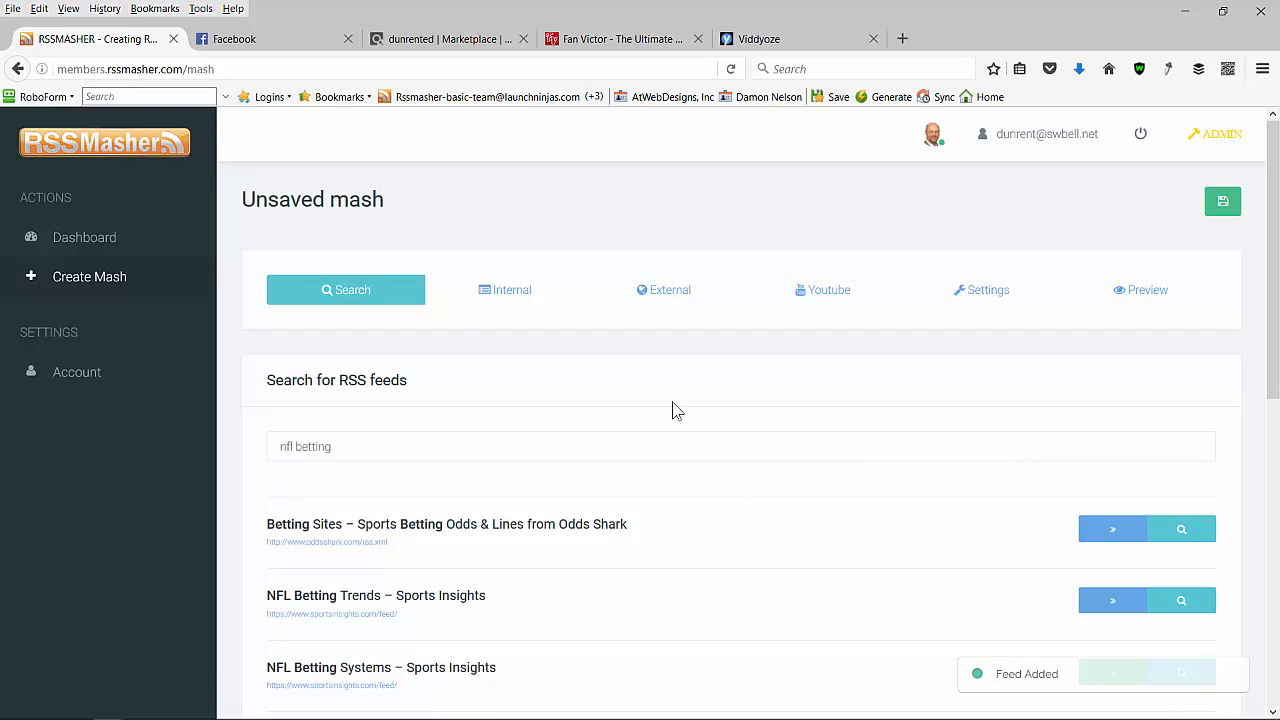
Add the internal feed "Popular NFL fantasy football feeds" to the mash.
left_click(509, 298)
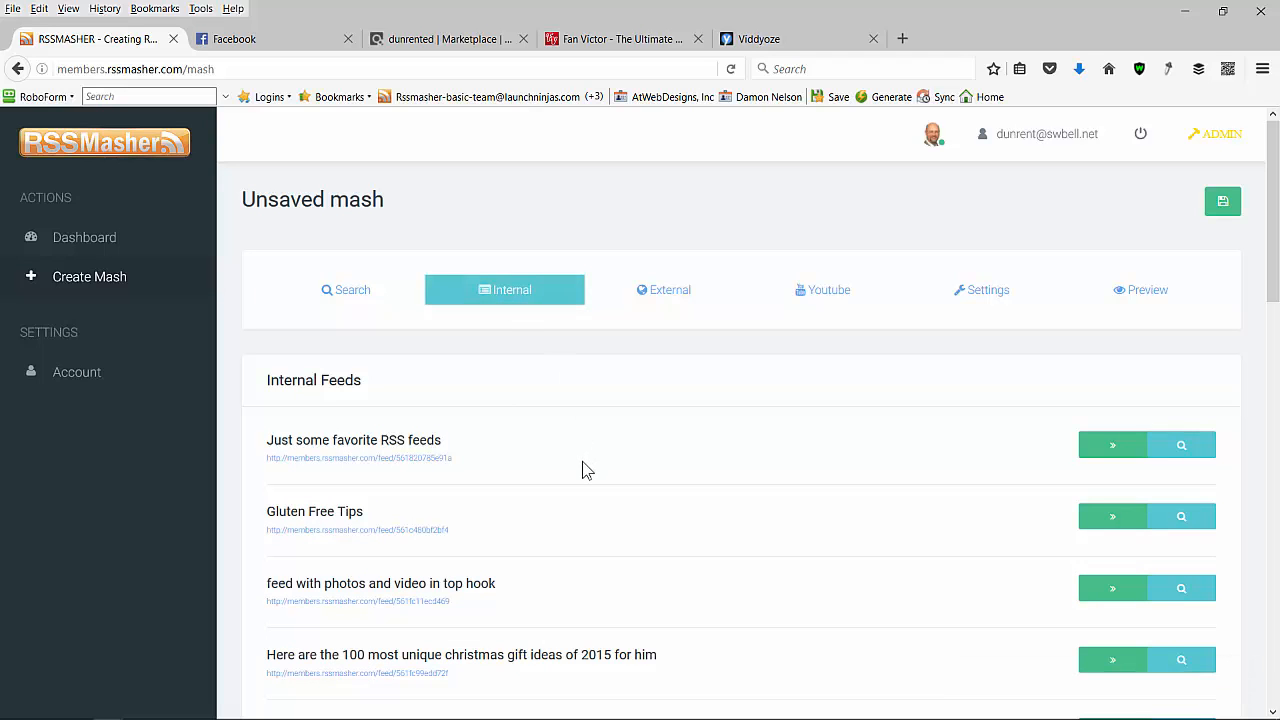
scroll(582, 462, "down", 5)
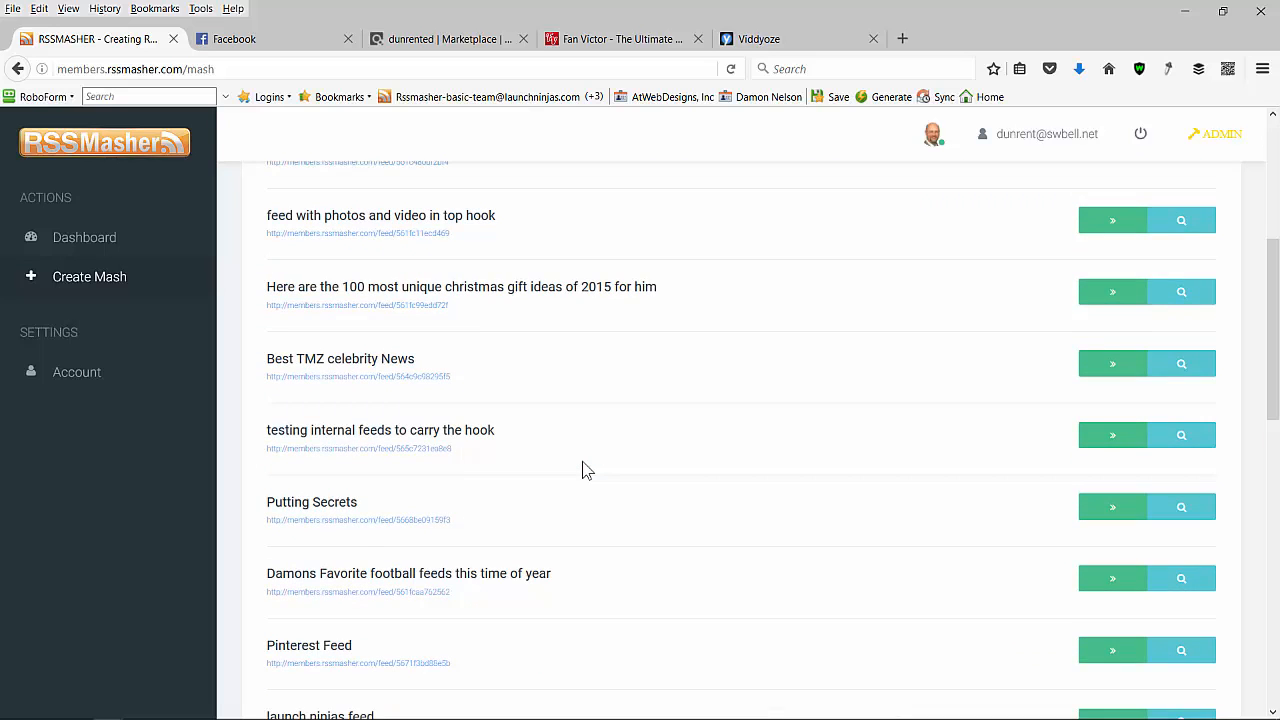
scroll(586, 470, "down", 5)
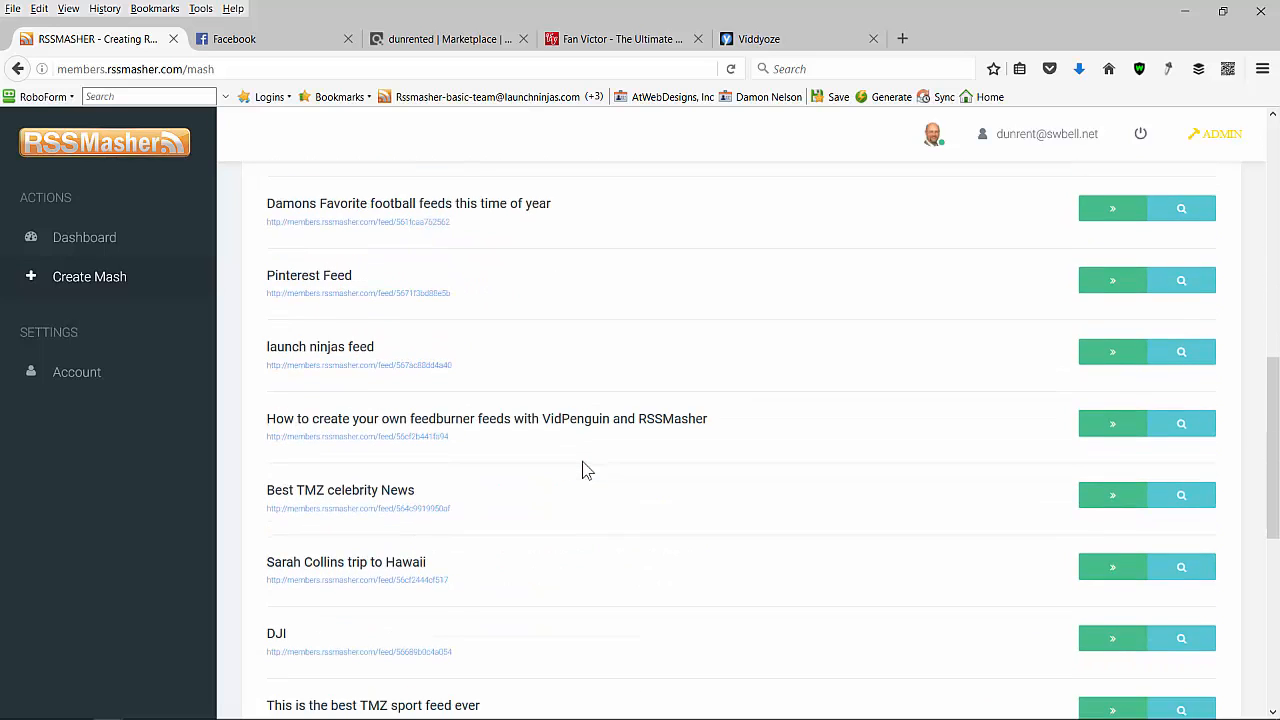
scroll(586, 470, "down", 5)
scroll(586, 470, "down", 3)
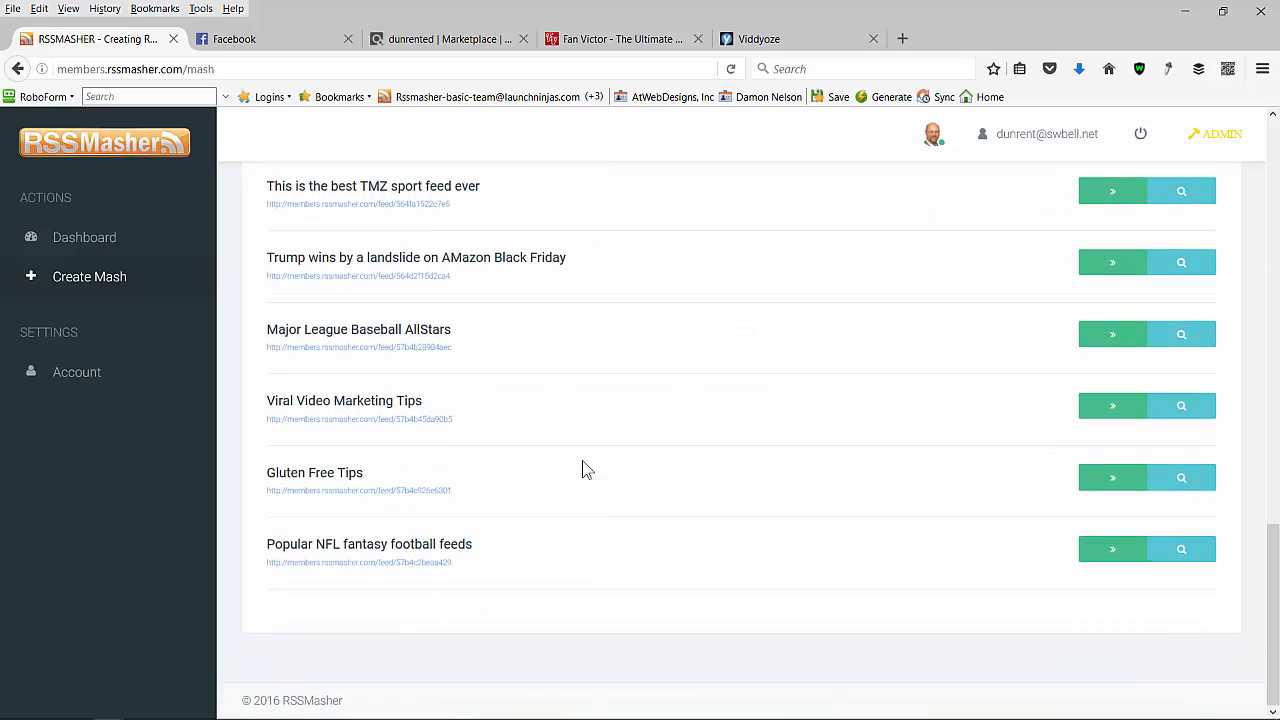
left_click(1114, 556)
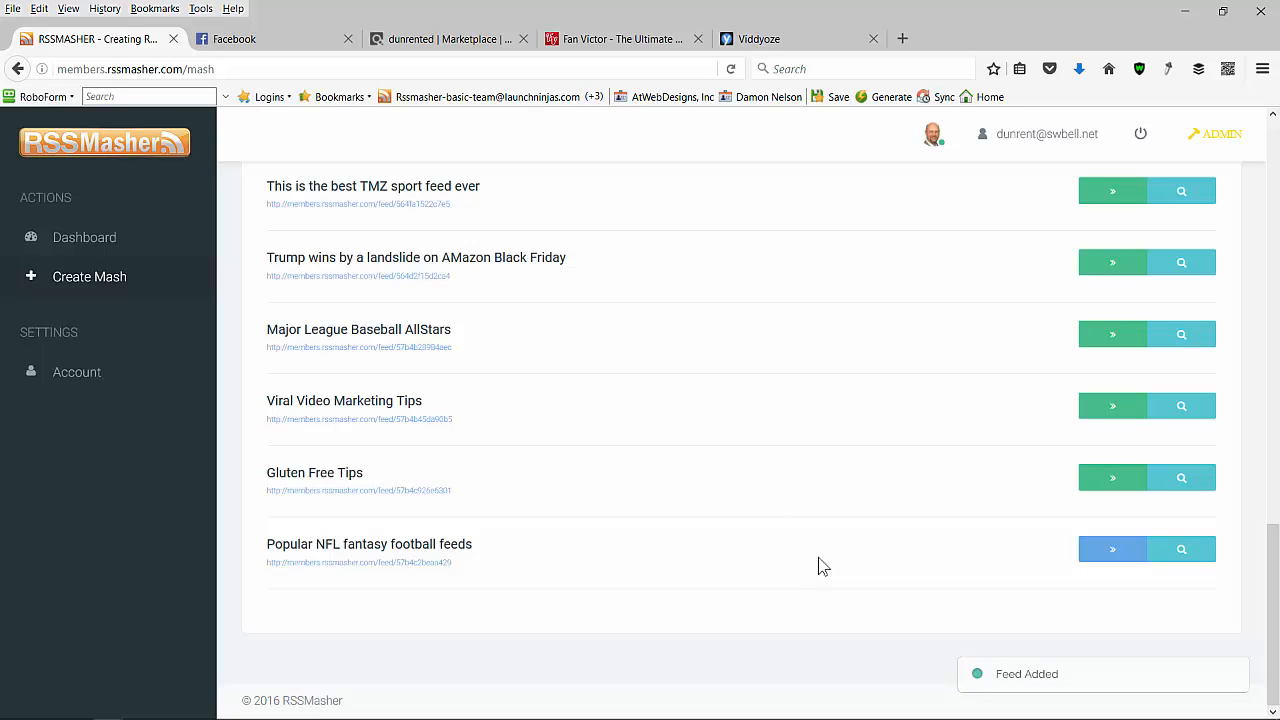
Set both the RSS feed title and the feed description of the mash to "Sports betting tips".
scroll(547, 310, "up", 10)
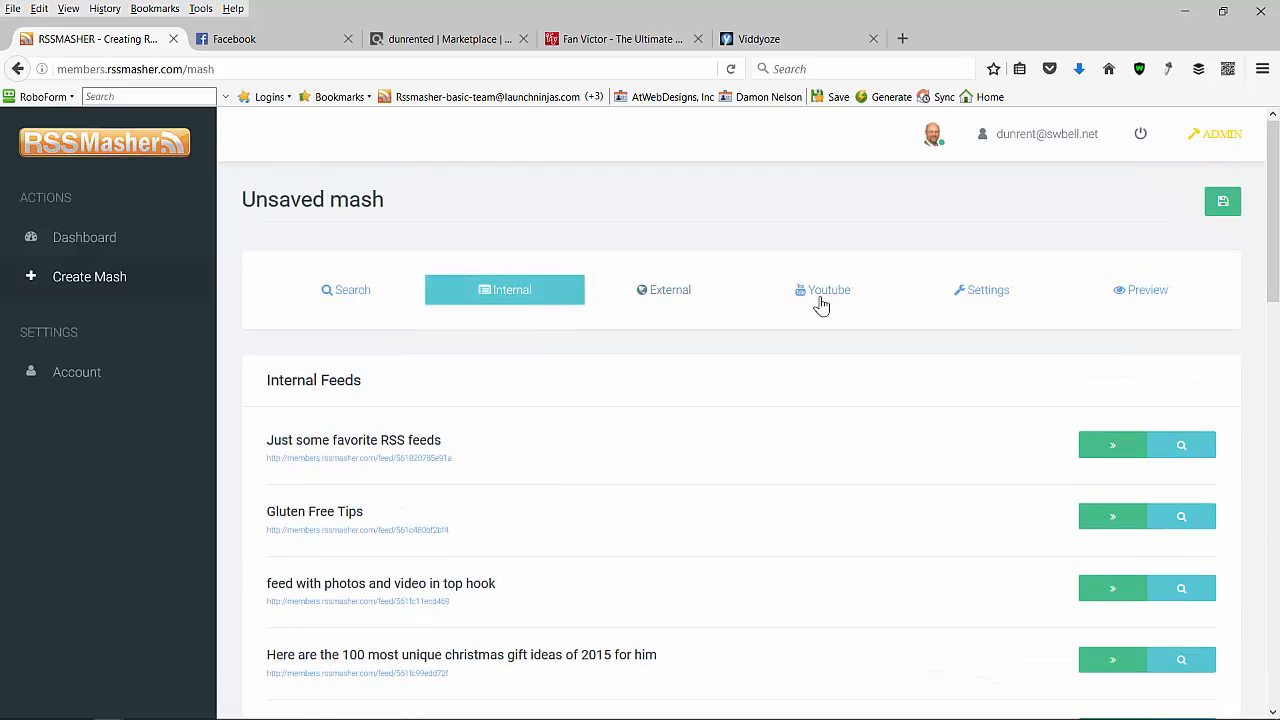
left_click(981, 295)
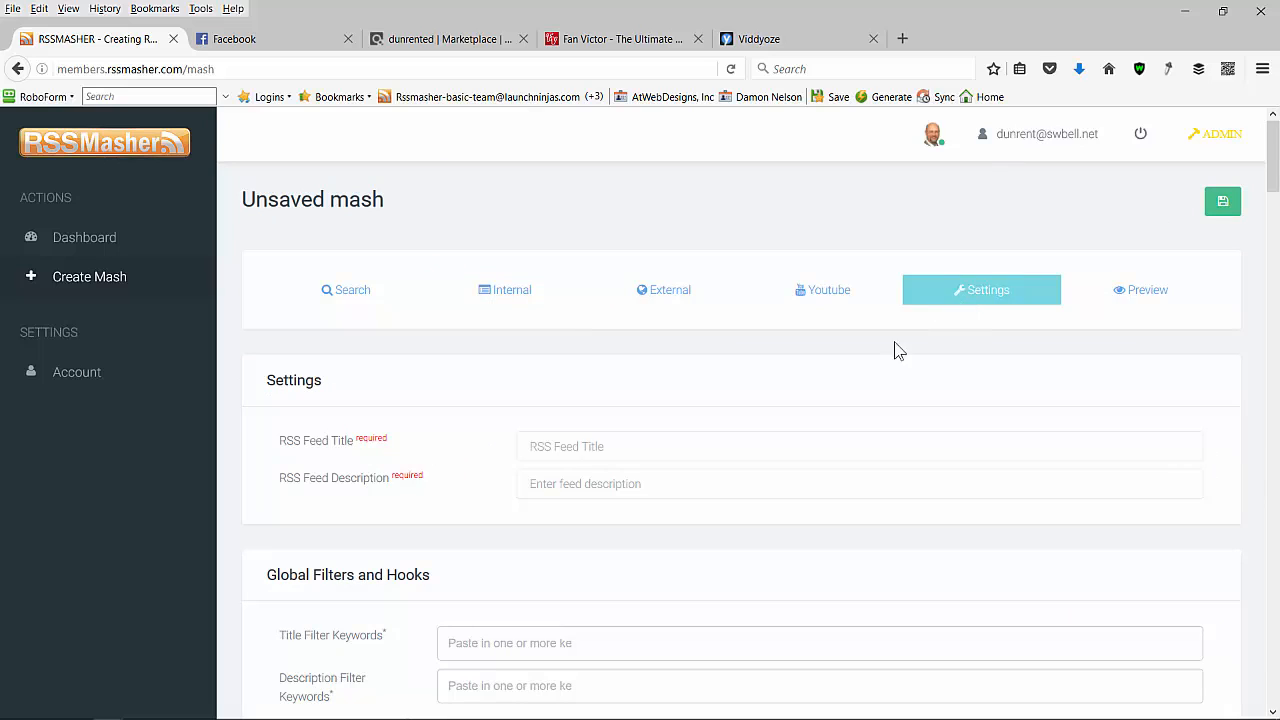
left_click(585, 447)
type("Sports")
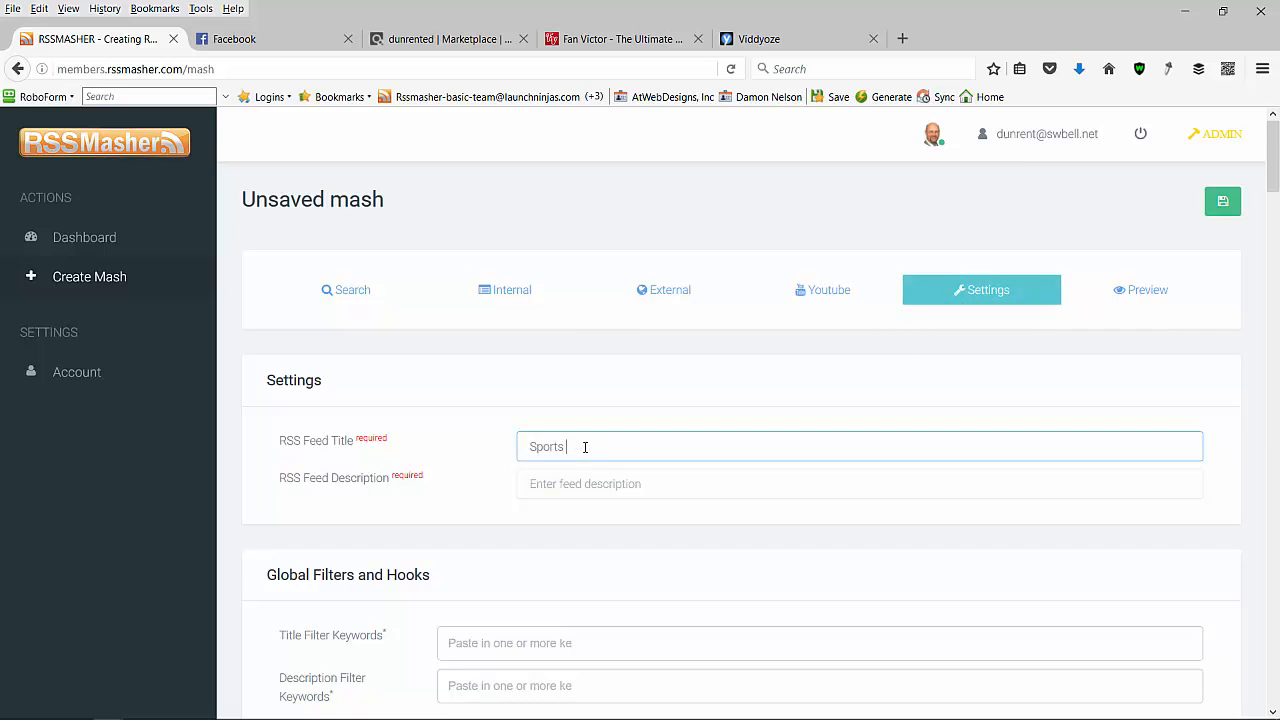
type(" betting tips")
triple_click(529, 446)
key("ctrl+c")
left_click(545, 490)
key("ctrl+v")
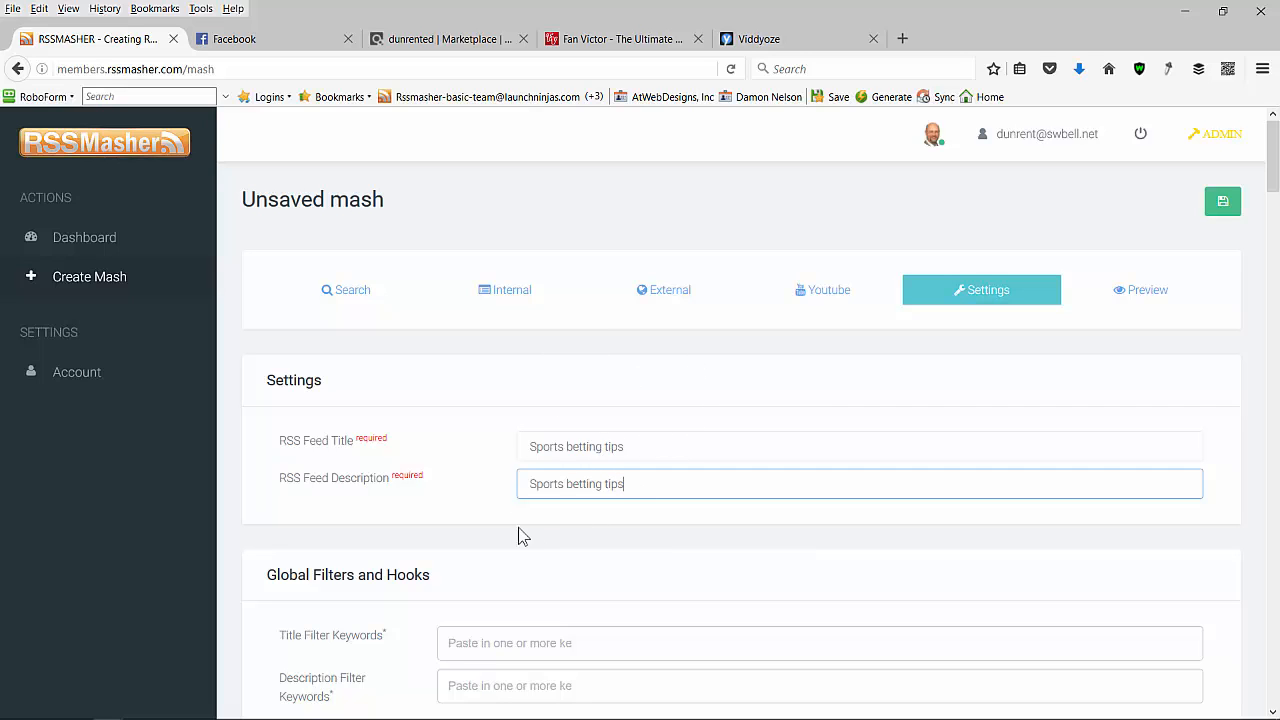
Add "nfl" as a global description filter keyword.
scroll(480, 470, "down", 5)
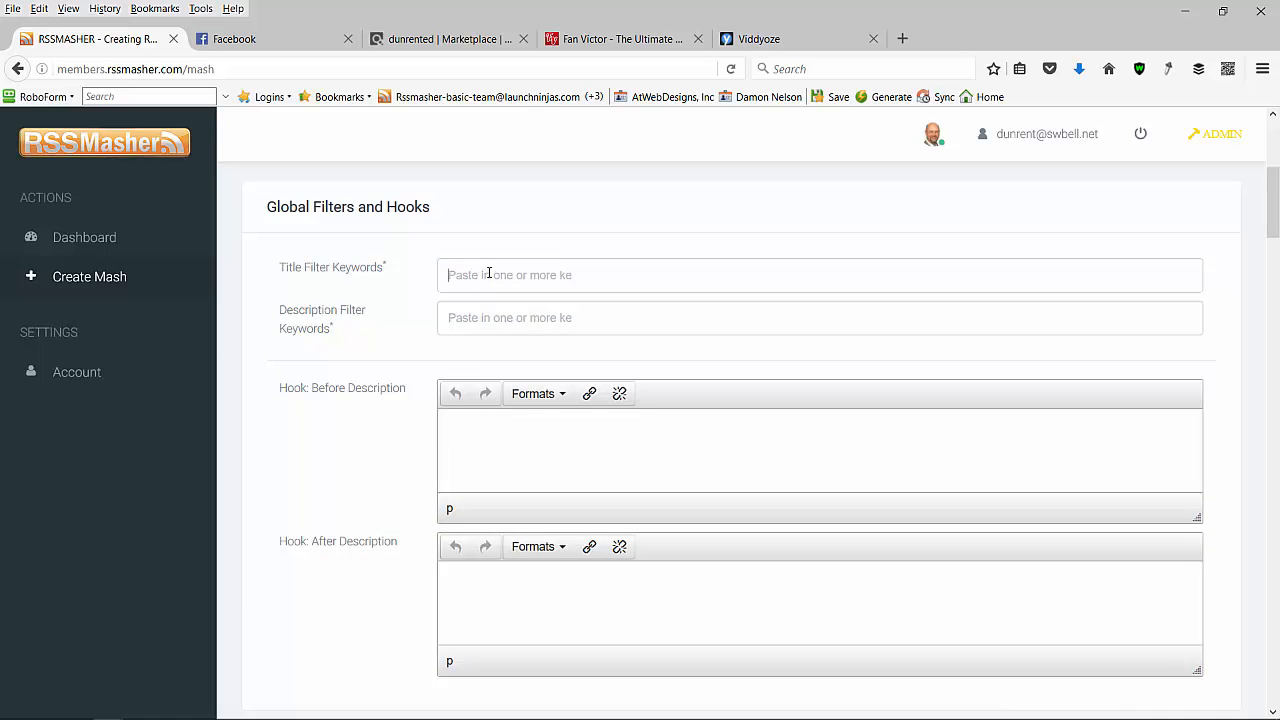
left_click(488, 273)
left_click(480, 318)
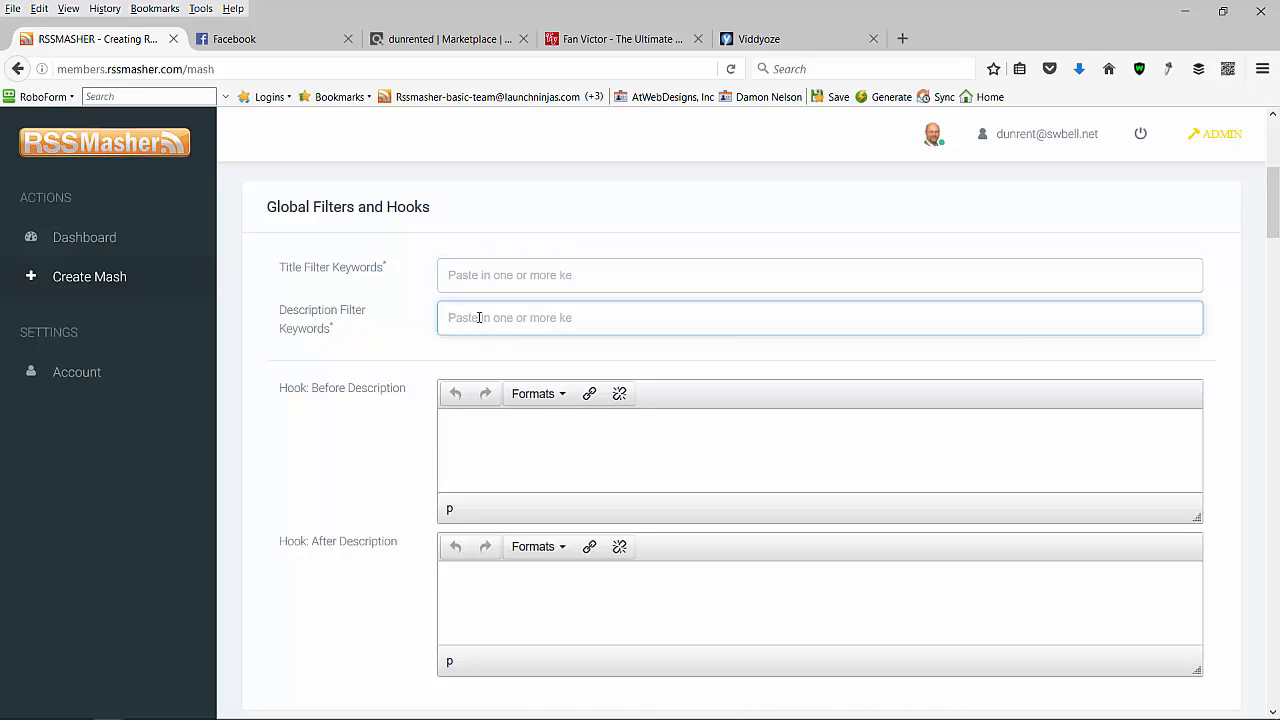
type("nfl")
key("Return")
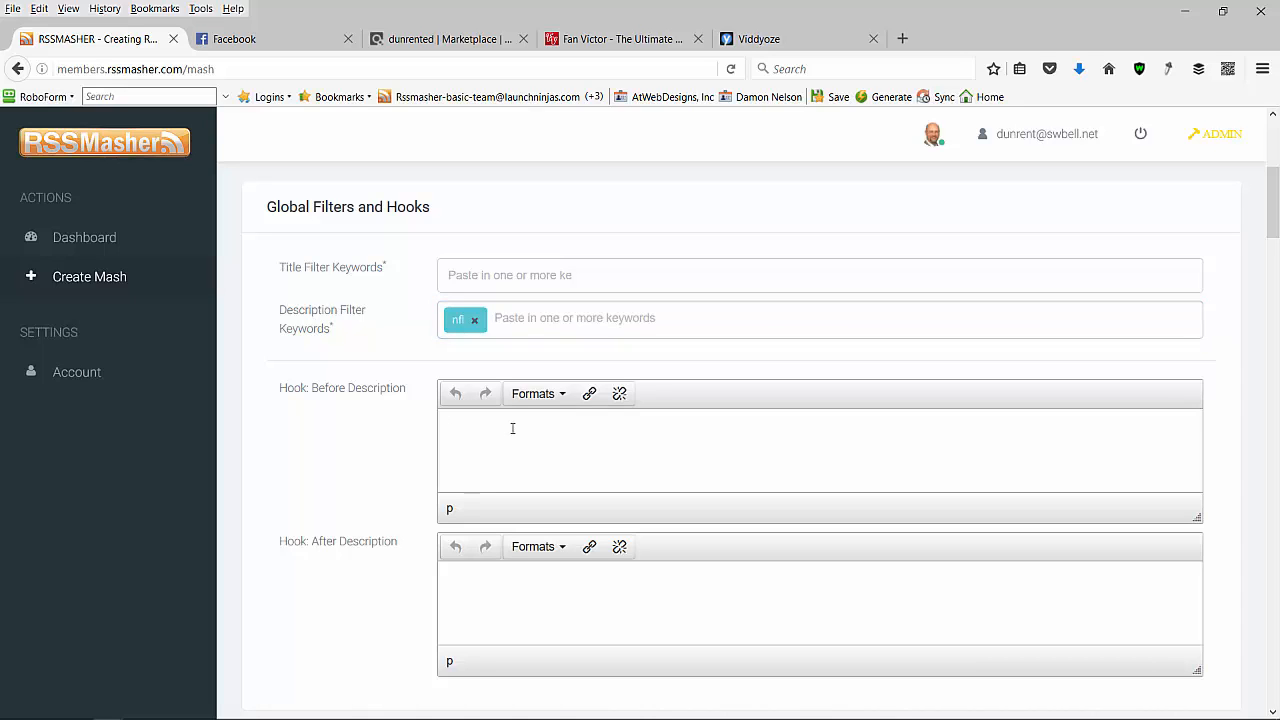
Write the global hook before the description: "NFL betting tips and game strategies, click here for our favorite software.".
type("Be")
key("BackSpace")
type("NFL betting tips and game")
type("strategies")
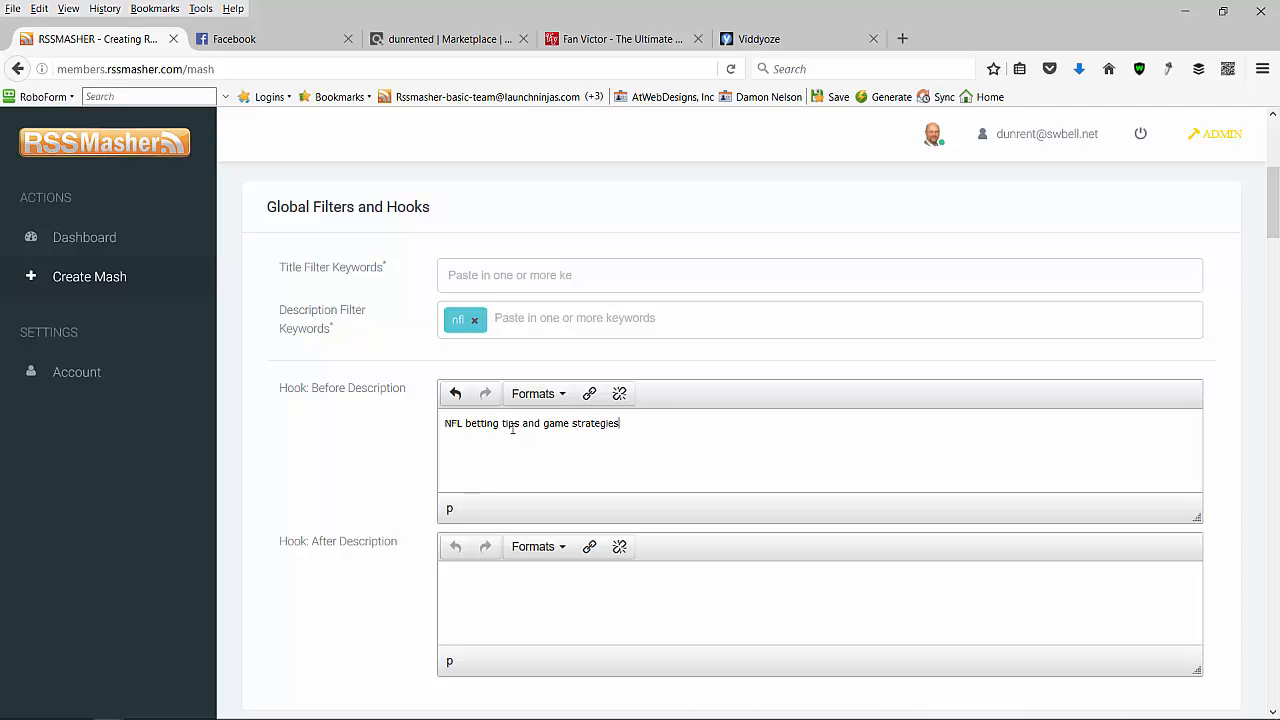
type(", click here for our favorite")
type("software.")
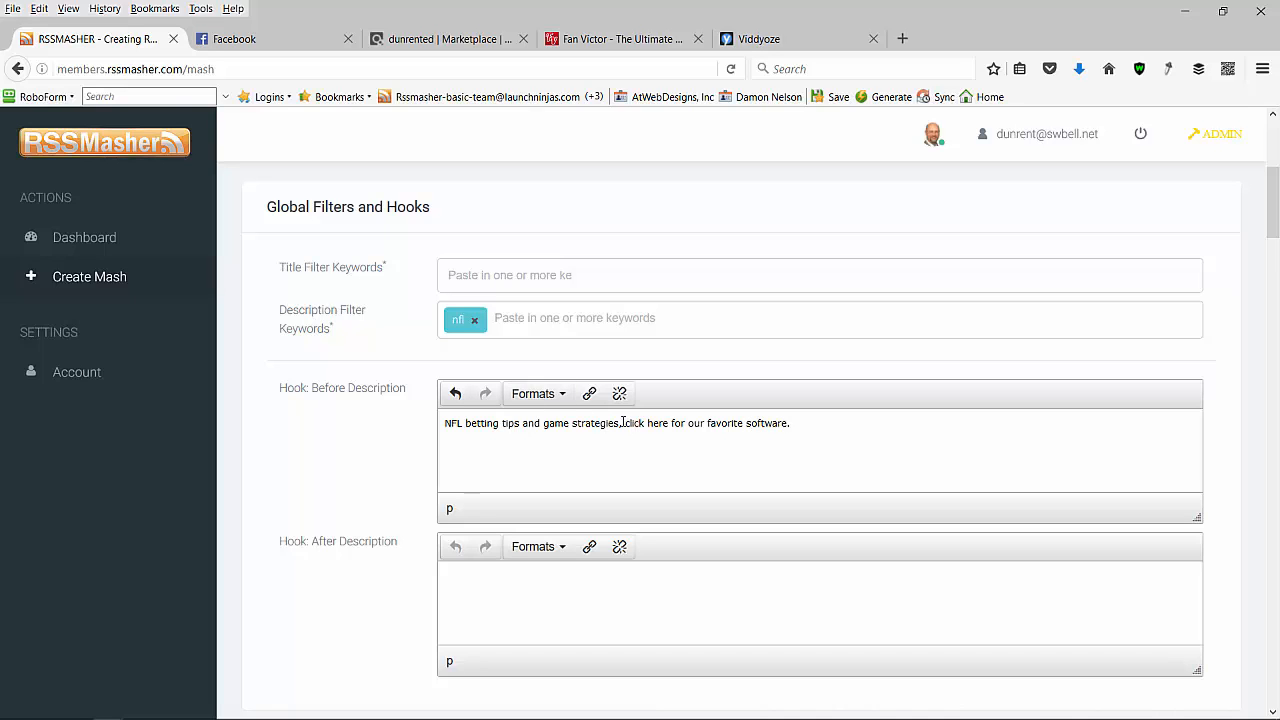
Link the phrase "click here for our favorite software" in the before-description hook to the ZCODESYS HopLink, opening in a new window.
left_click_drag(624, 423, 790, 424)
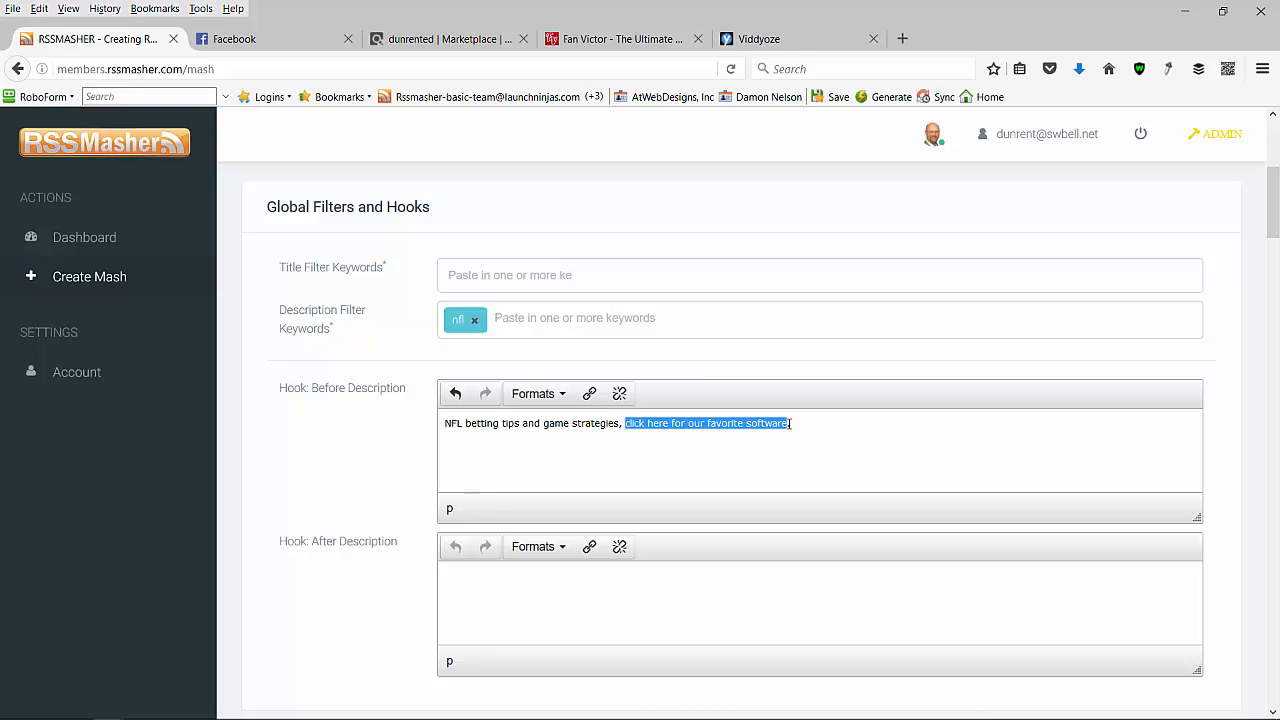
left_click(589, 394)
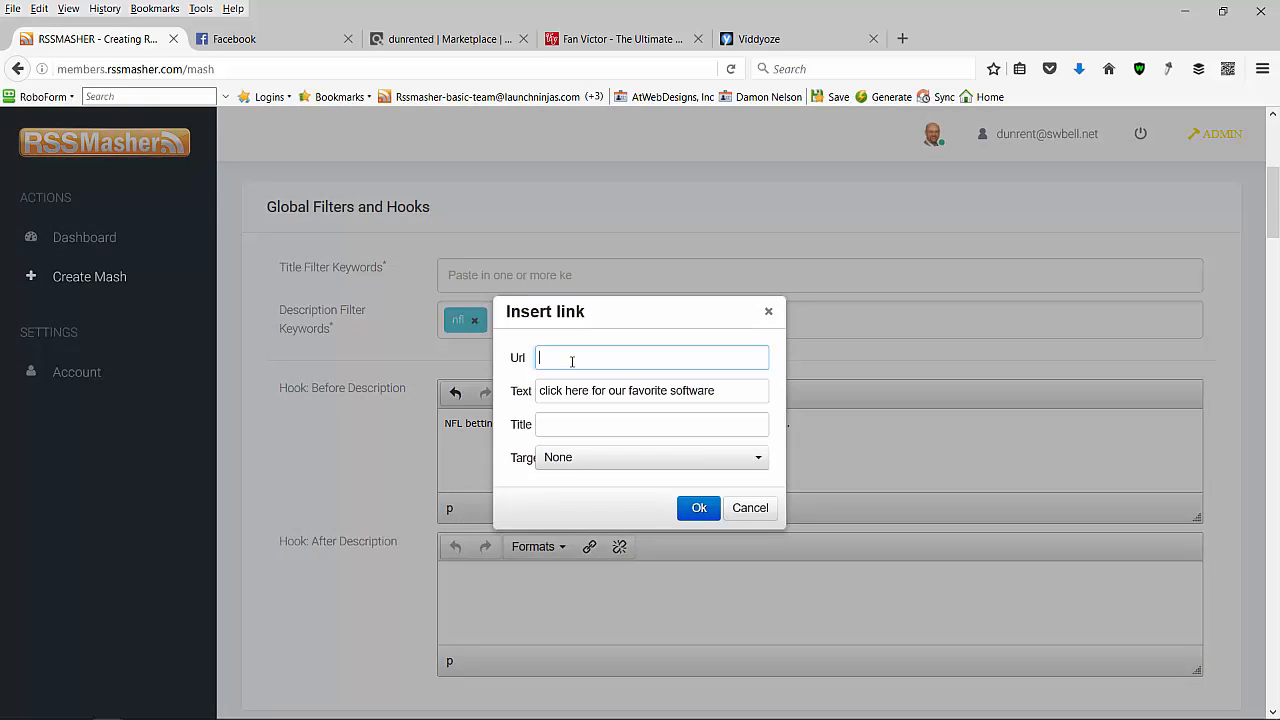
key("ctrl+v")
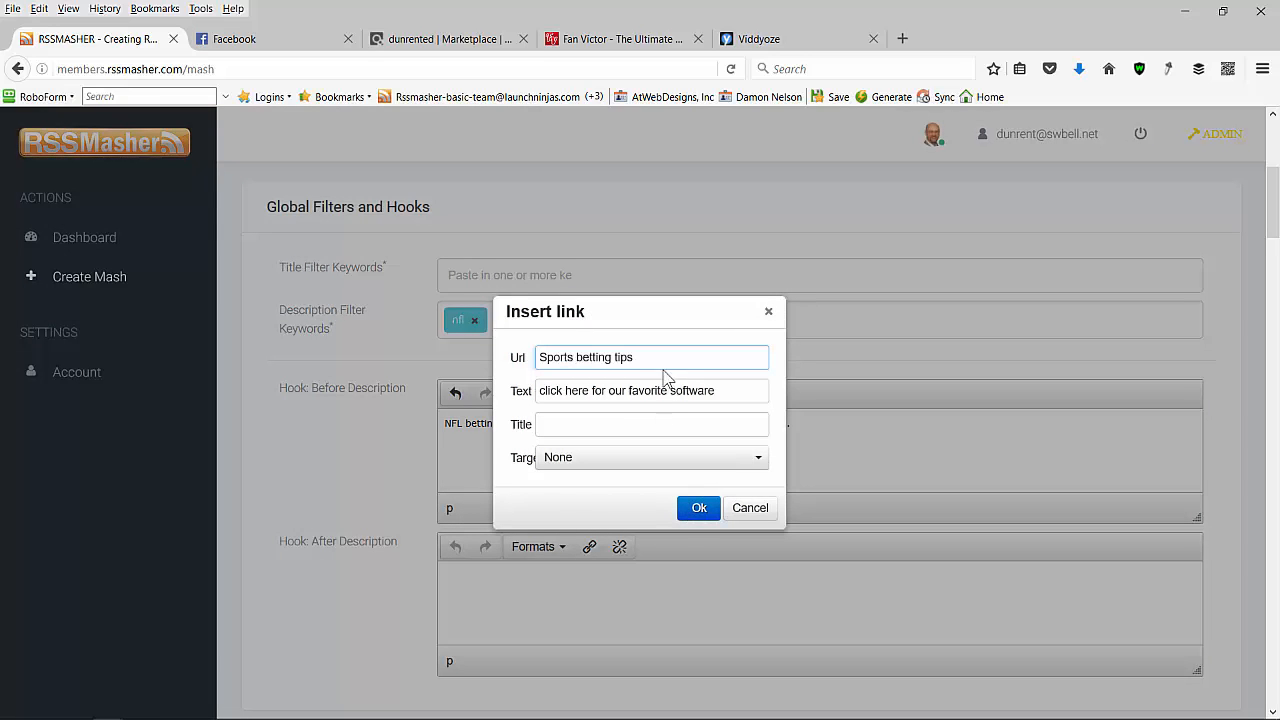
key("ctrl+shift+Left")
key("ctrl+a")
key("BackSpace")
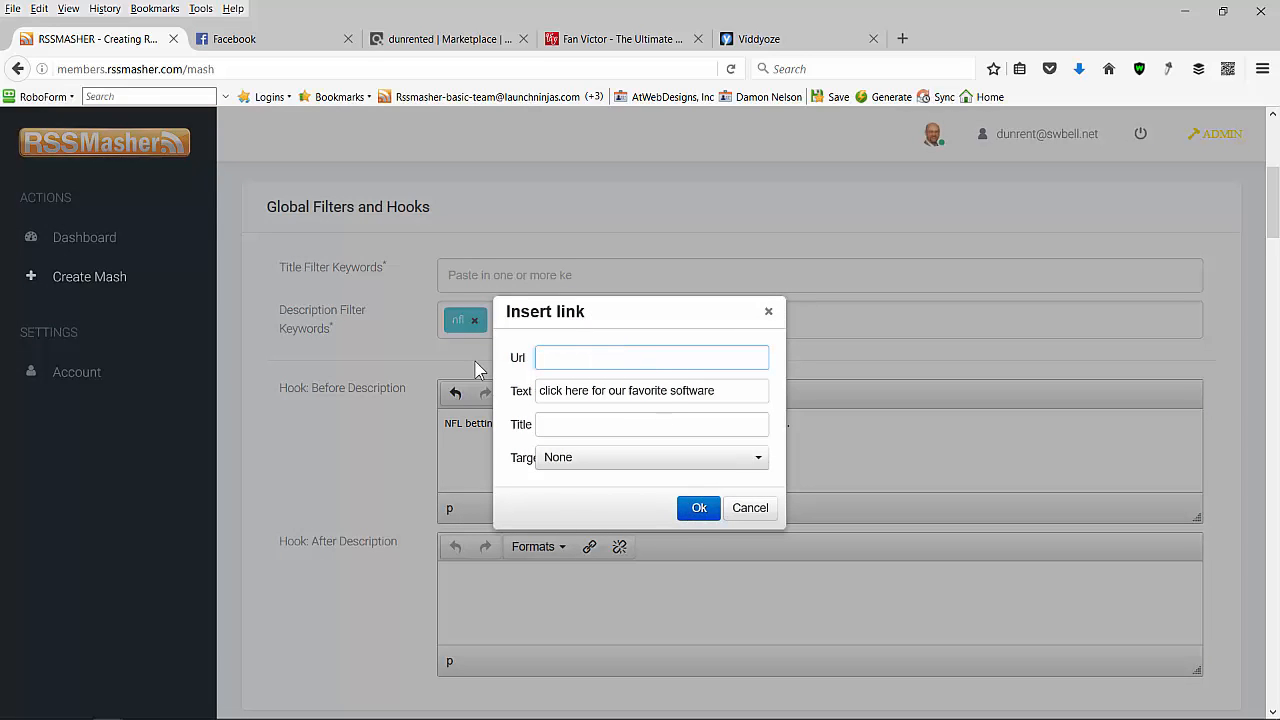
key("alt+Tab")
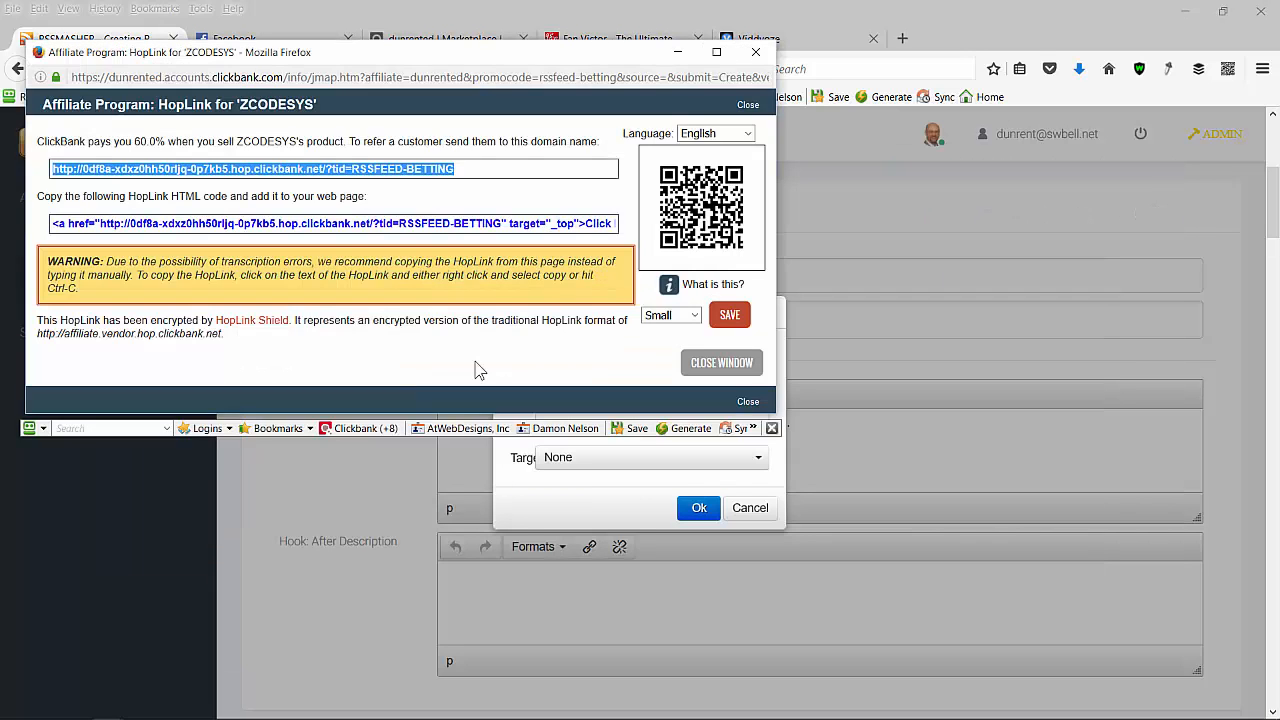
key("alt+Tab")
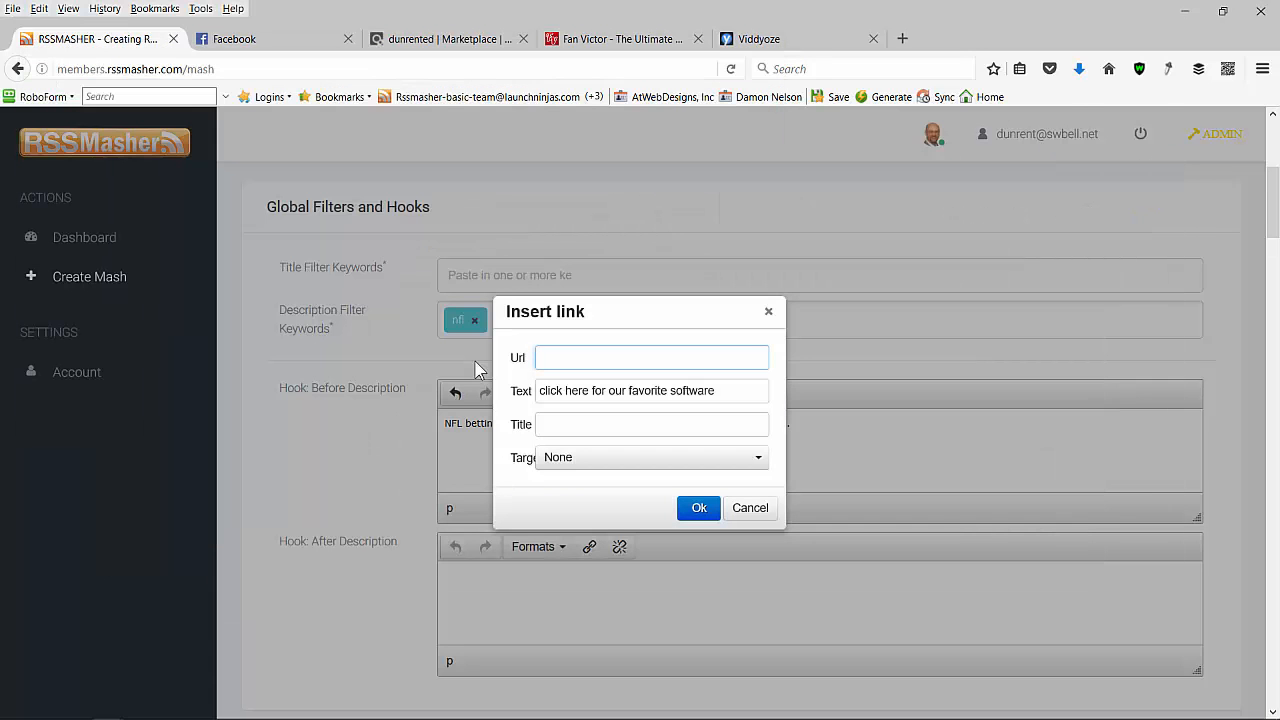
key("ctrl+v")
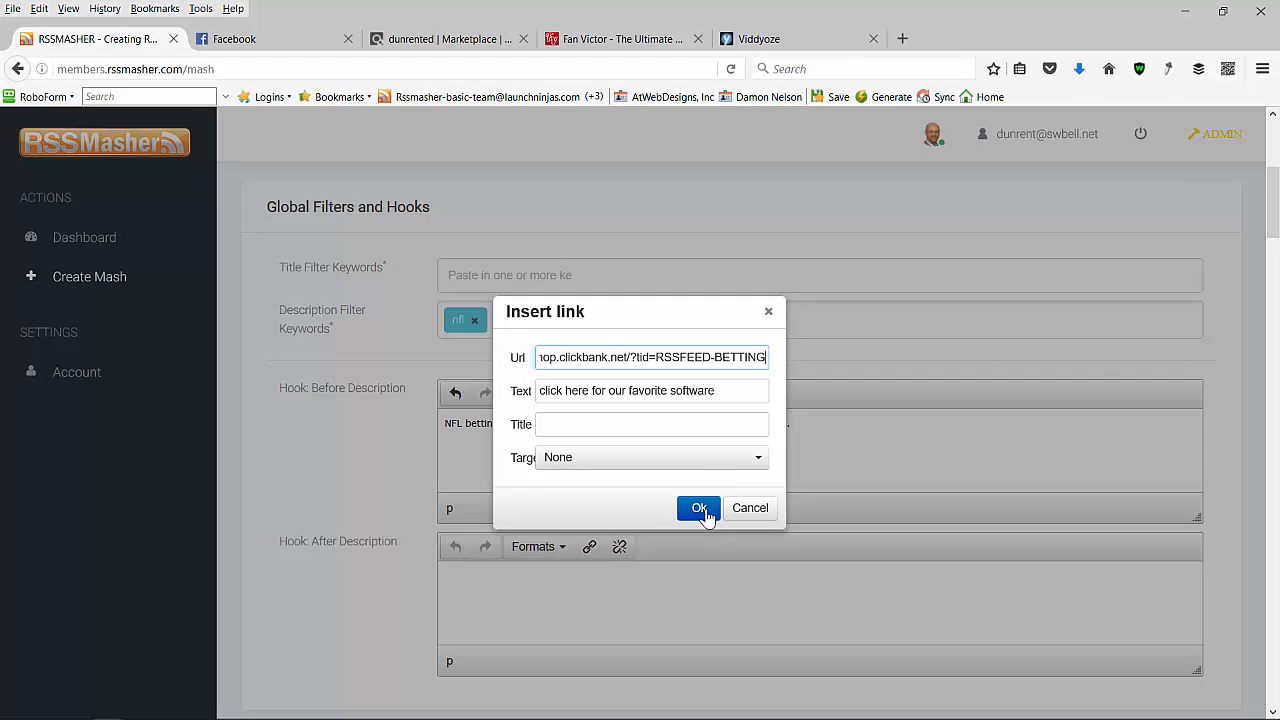
left_click(682, 466)
left_click(600, 514)
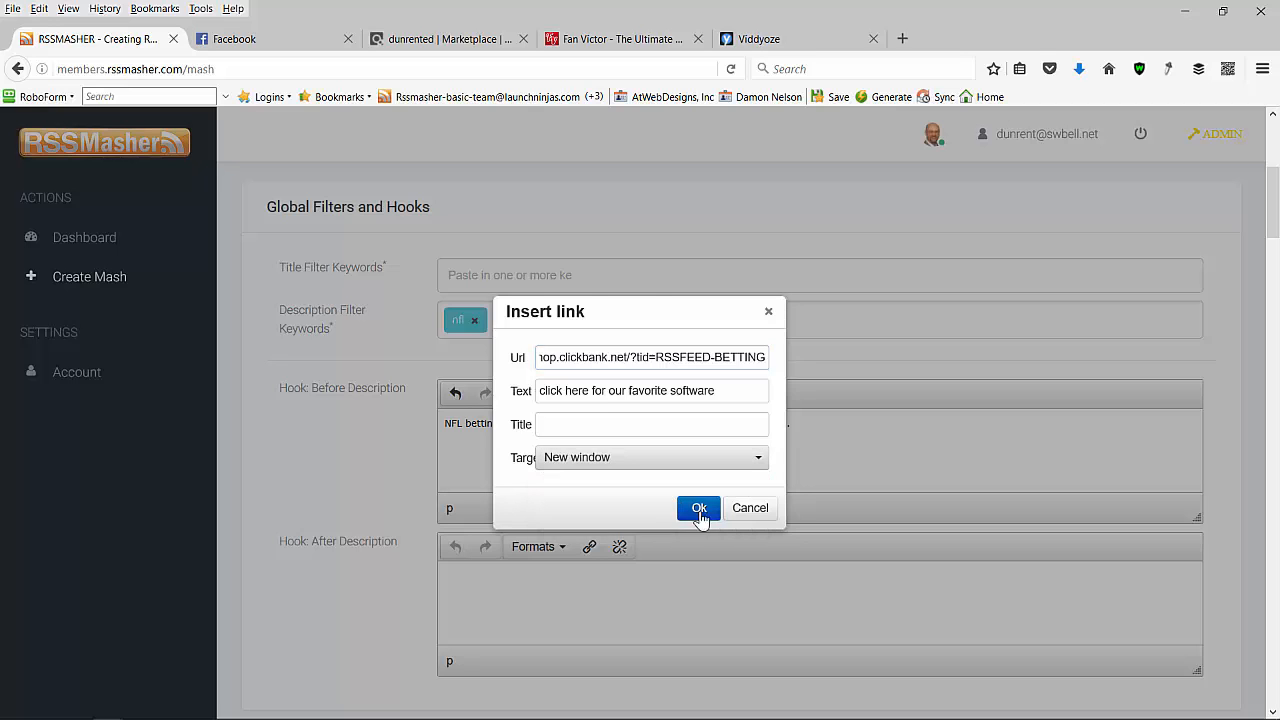
left_click(699, 508)
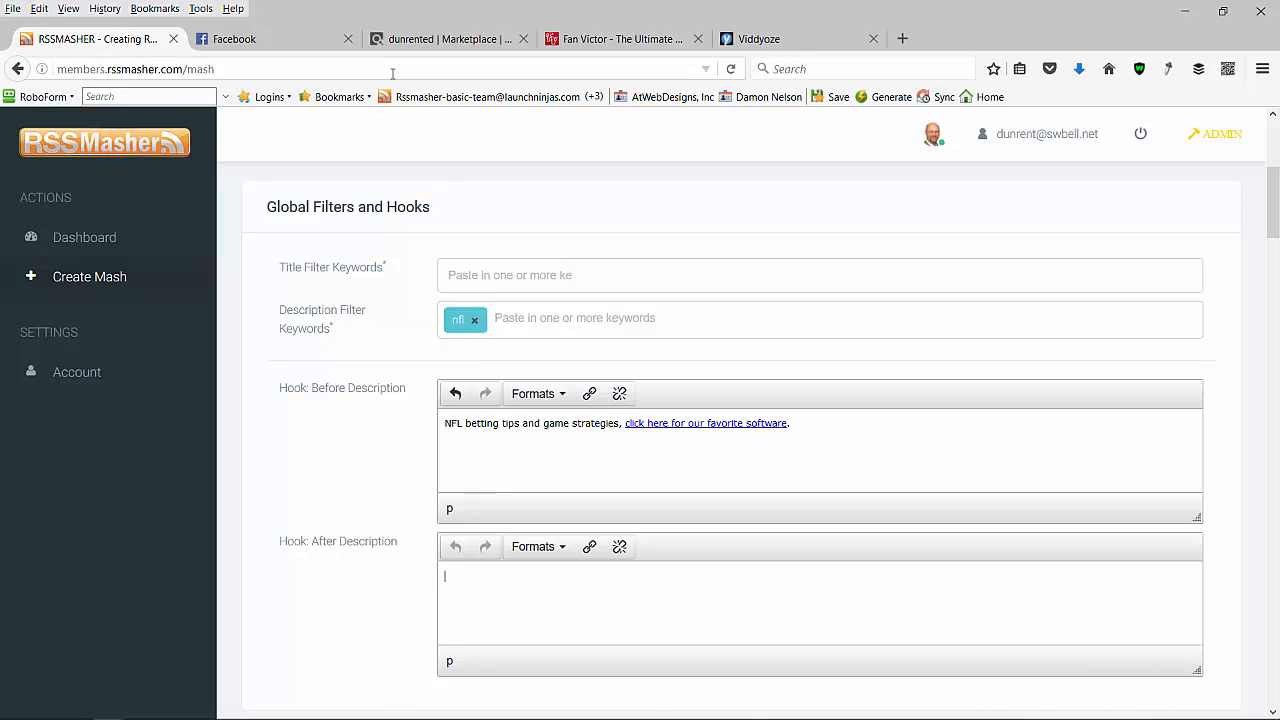
Copy the phrase "How To Cash Out *risk Free* Casino / Bookmaker Bonuses." from the Bonus Bagging listing in the ClickBank marketplace.
left_click(443, 45)
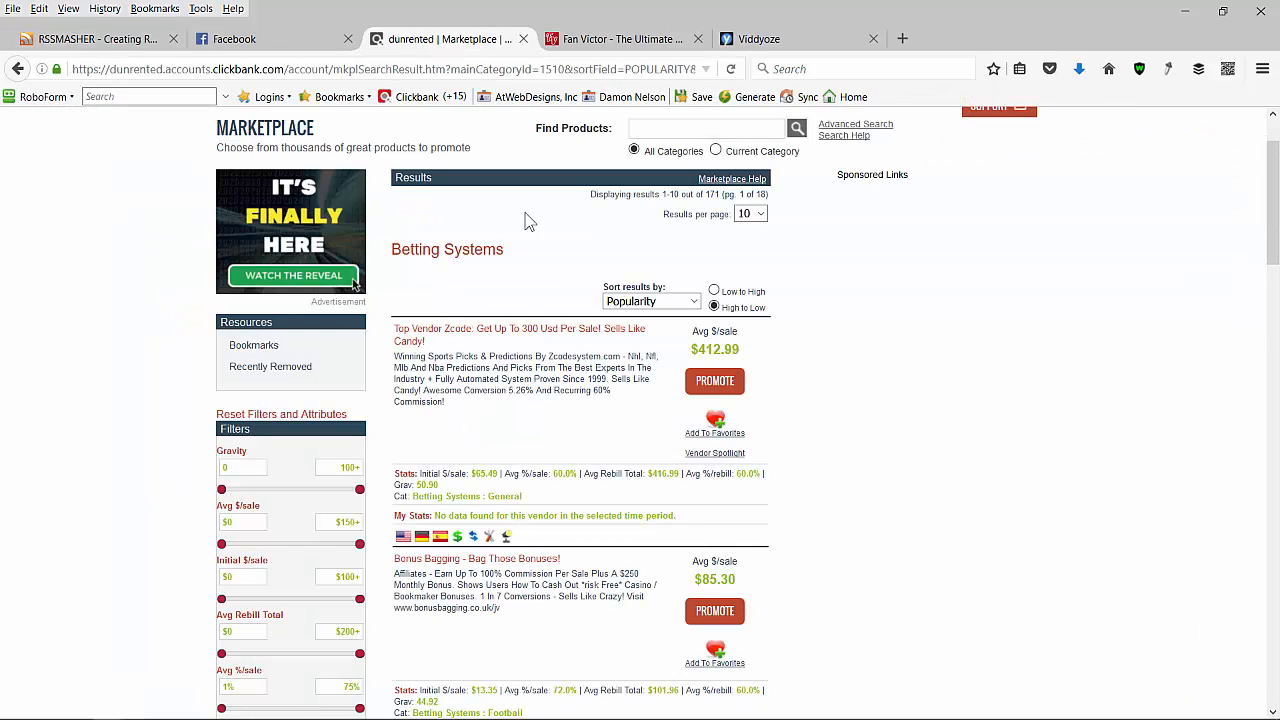
scroll(535, 450, "down", 3)
scroll(536, 448, "down", 5)
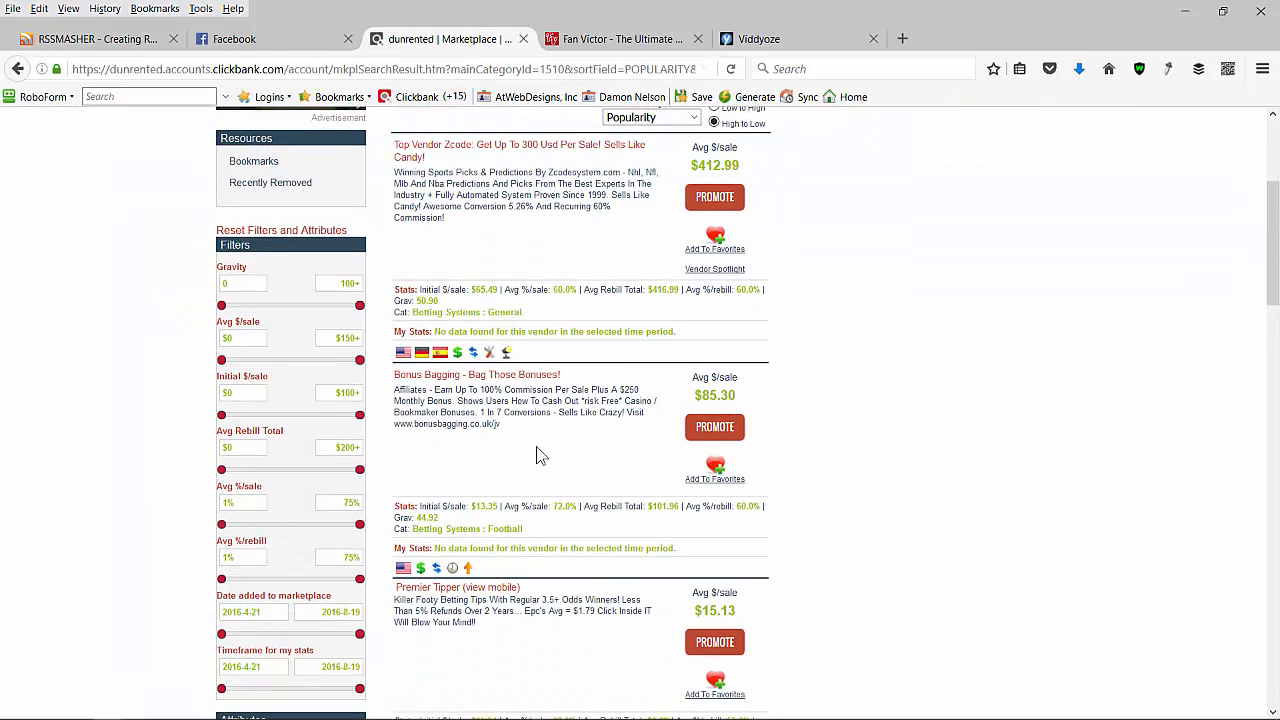
scroll(538, 457, "down", 5)
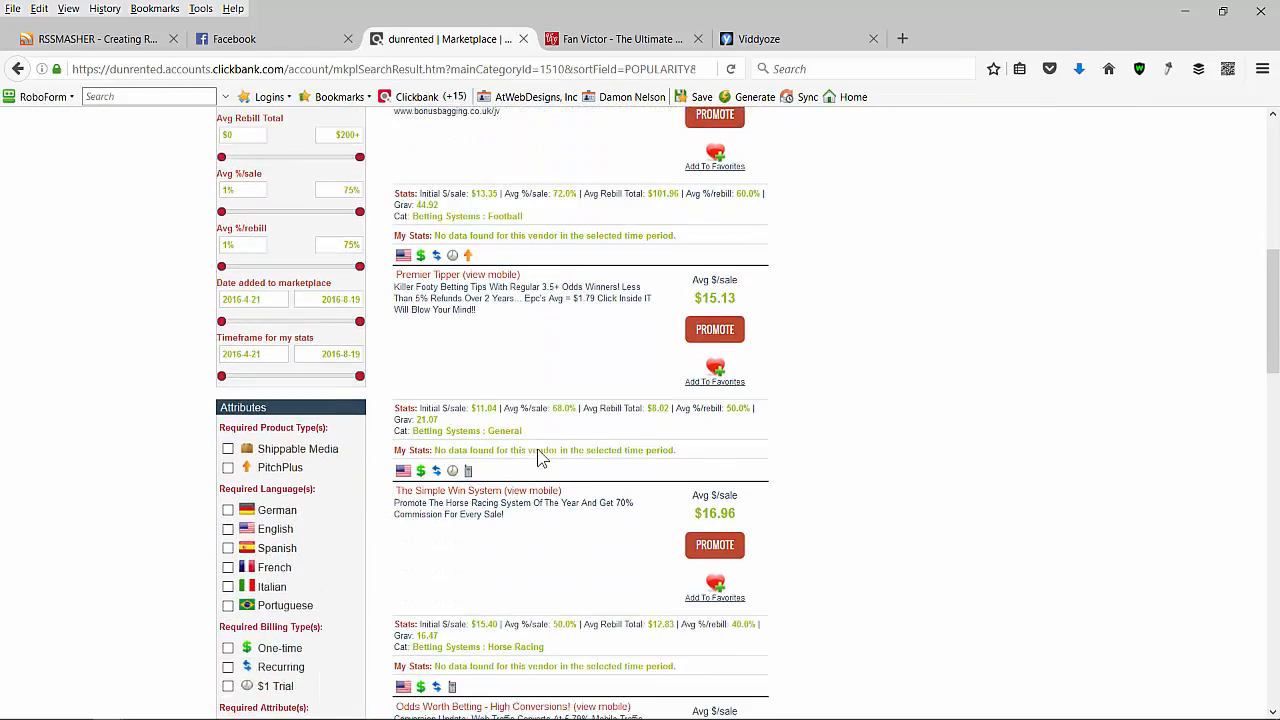
scroll(540, 458, "up", 12)
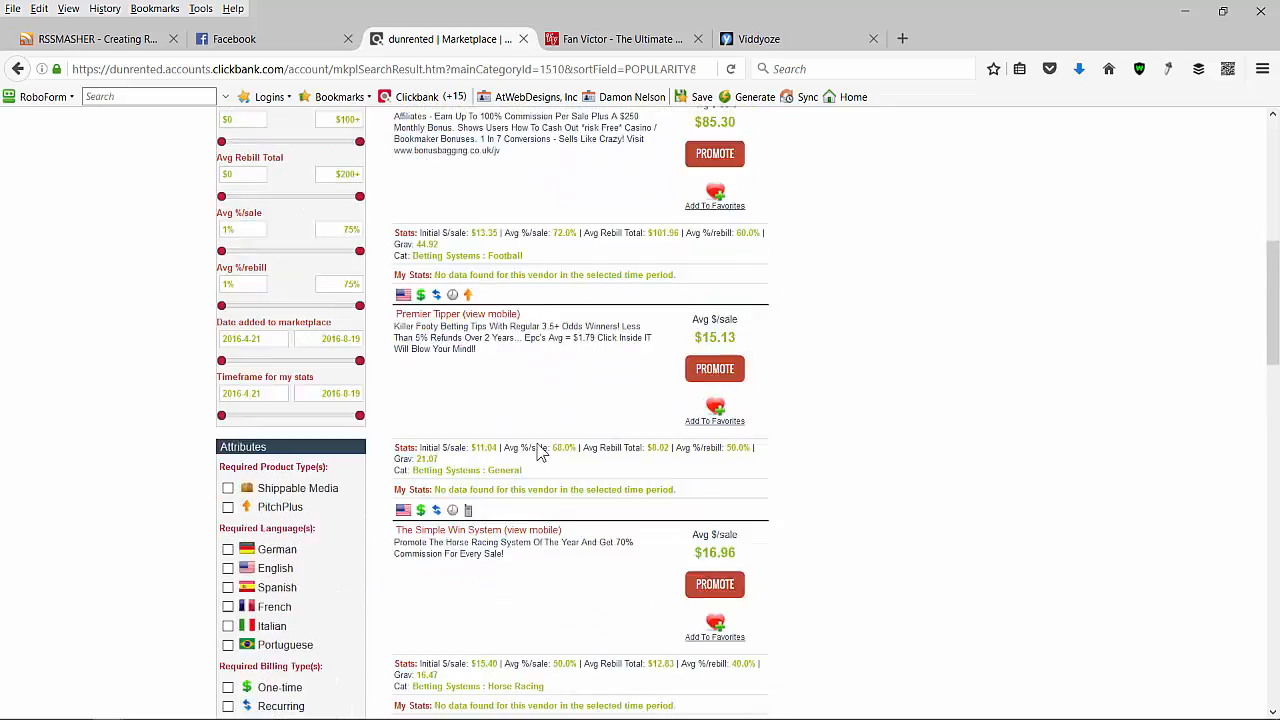
scroll(545, 460, "down", 4)
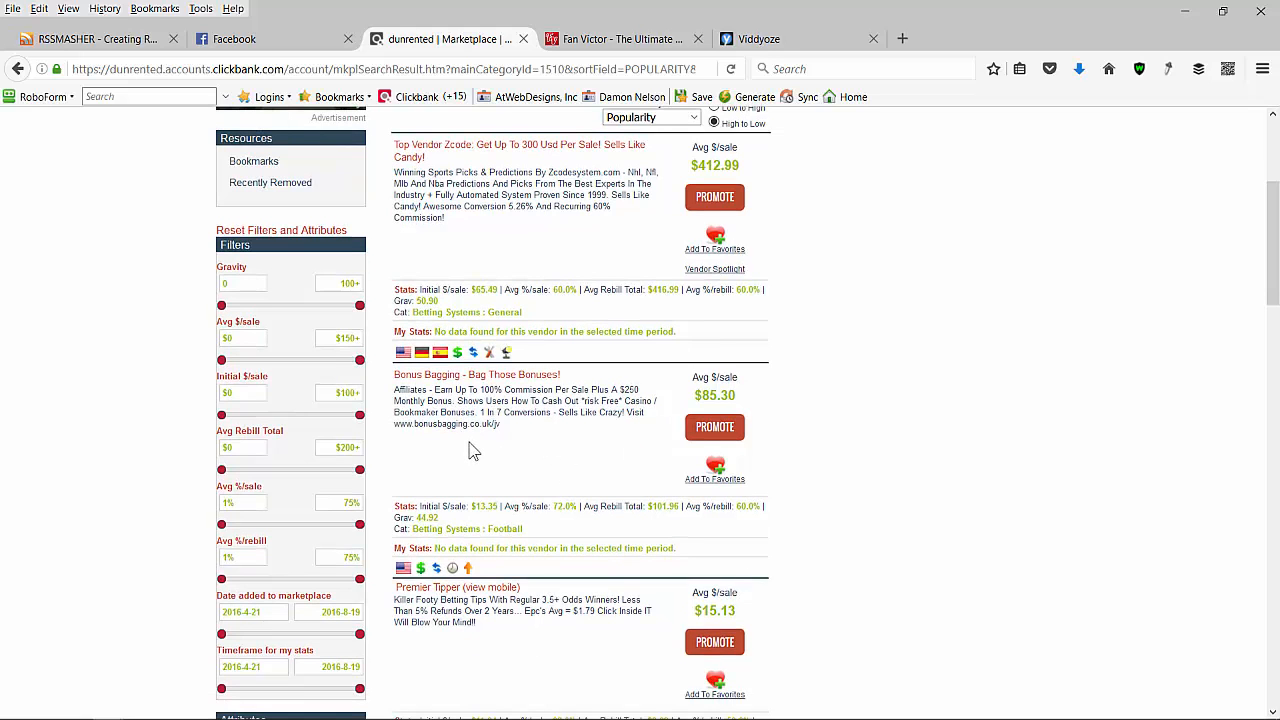
scroll(513, 448, "down", 2)
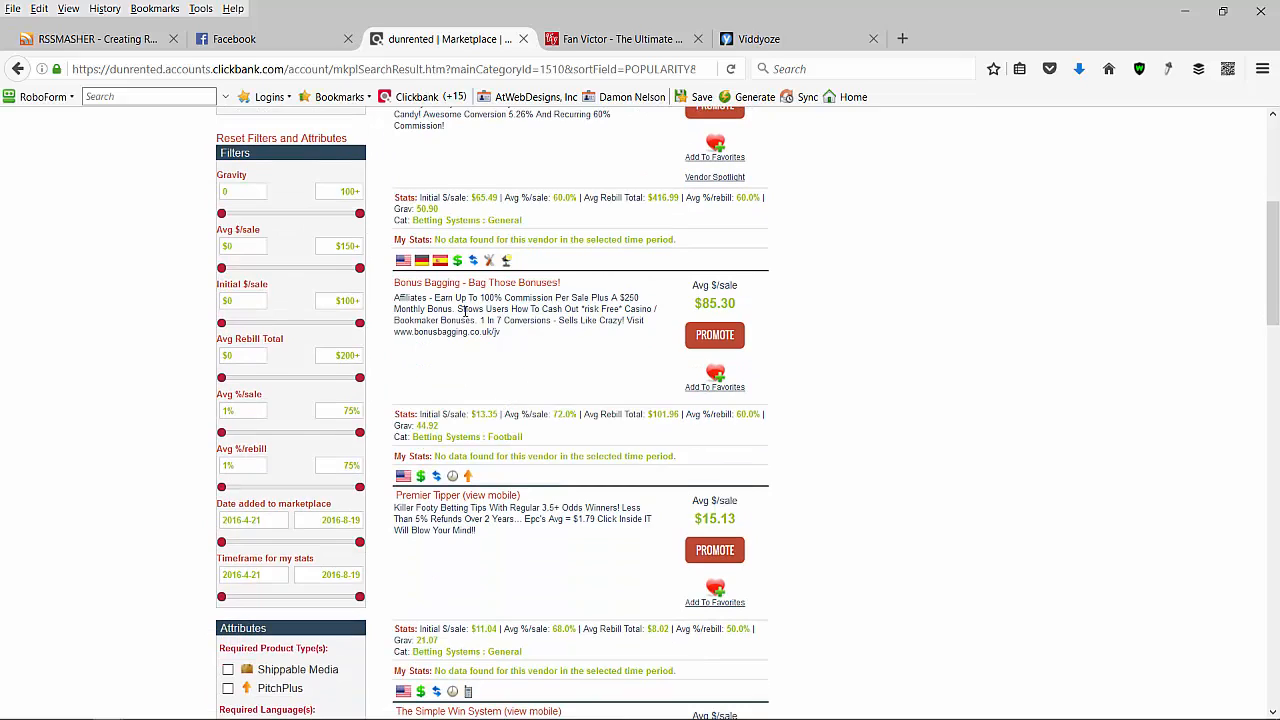
left_click_drag(511, 308, 477, 319)
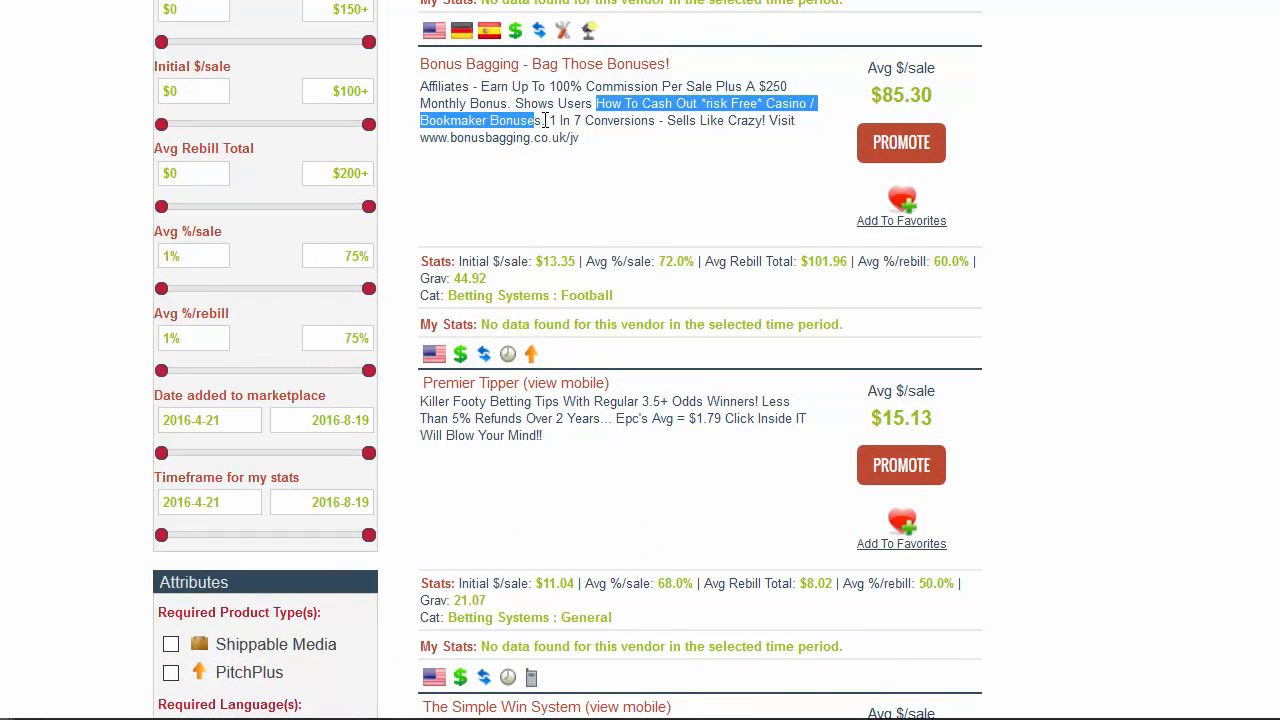
left_click_drag(545, 120, 547, 120)
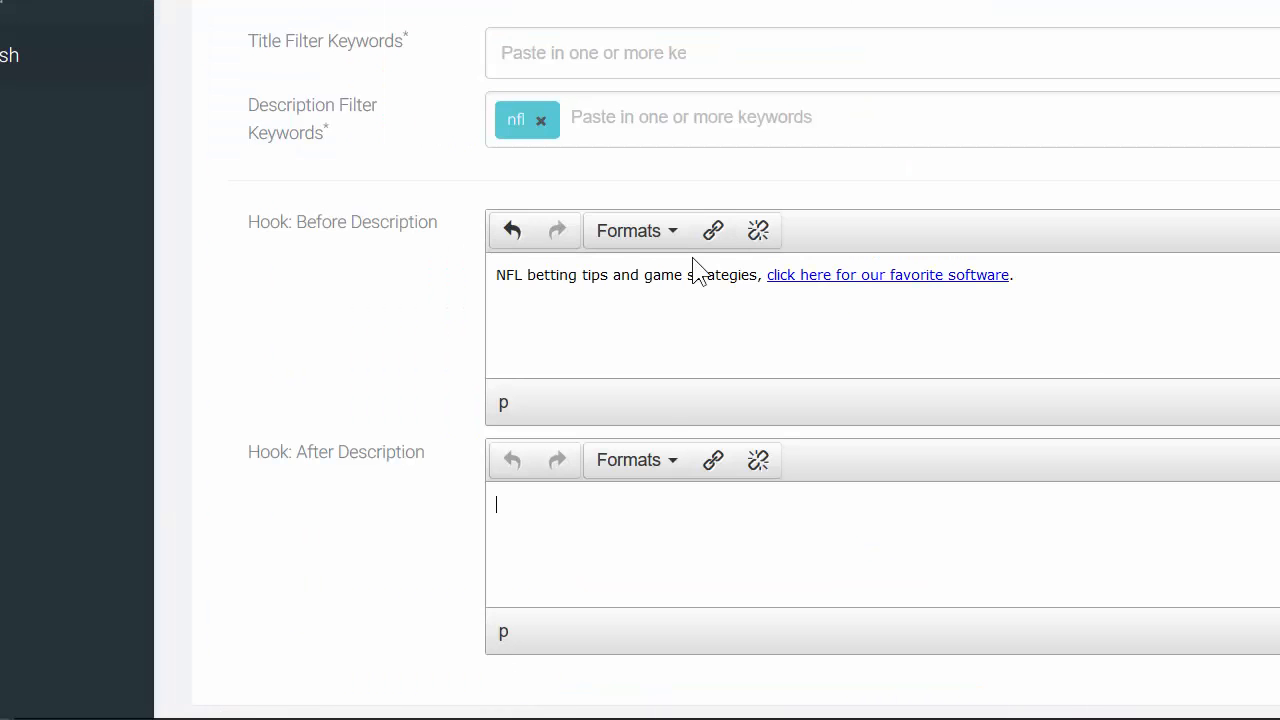
Write the global hook after the description: "How To Cash Out *risk Free* Casino / Bookmaker Bonuses. Start earning money today".
type("How To Cash Out *risk Free* Casino / Bookmaker Bonuses.")
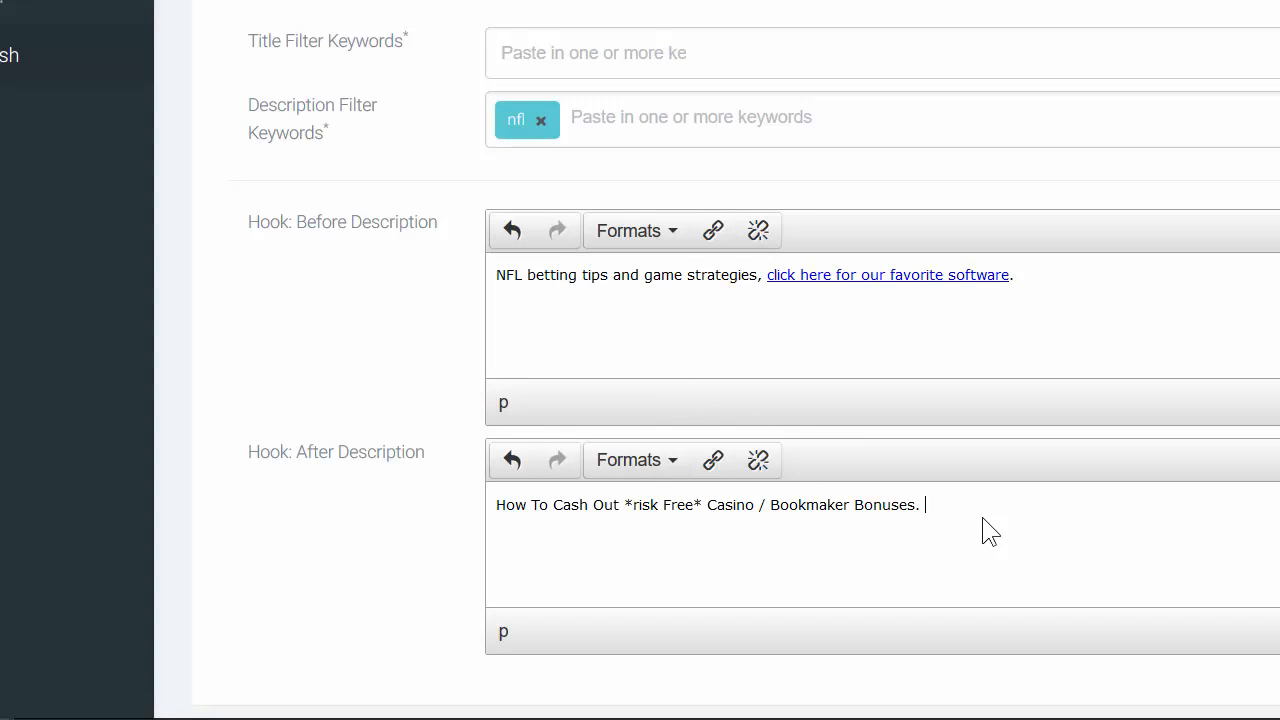
type("Start earning money today")
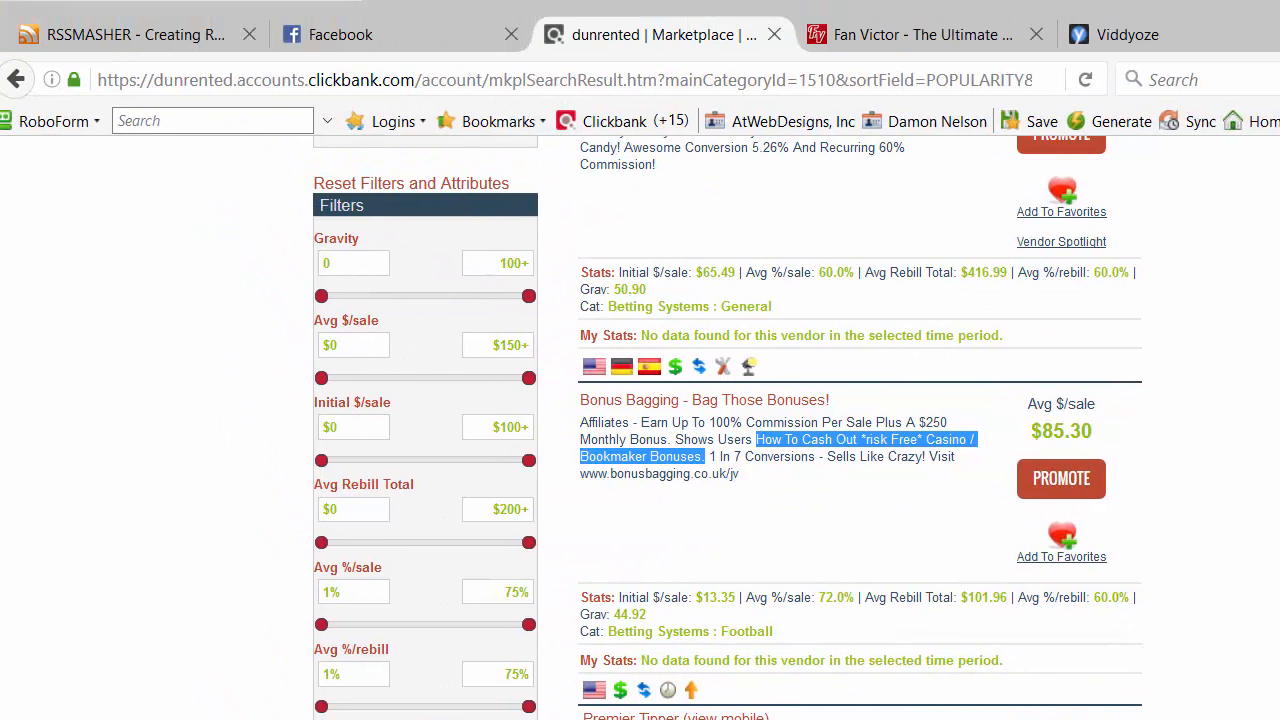
Create a ClickBank HopLink for the Bonus Bagging offer with the tracking ID "rssfeed-betting" and copy its URL.
left_click(1061, 479)
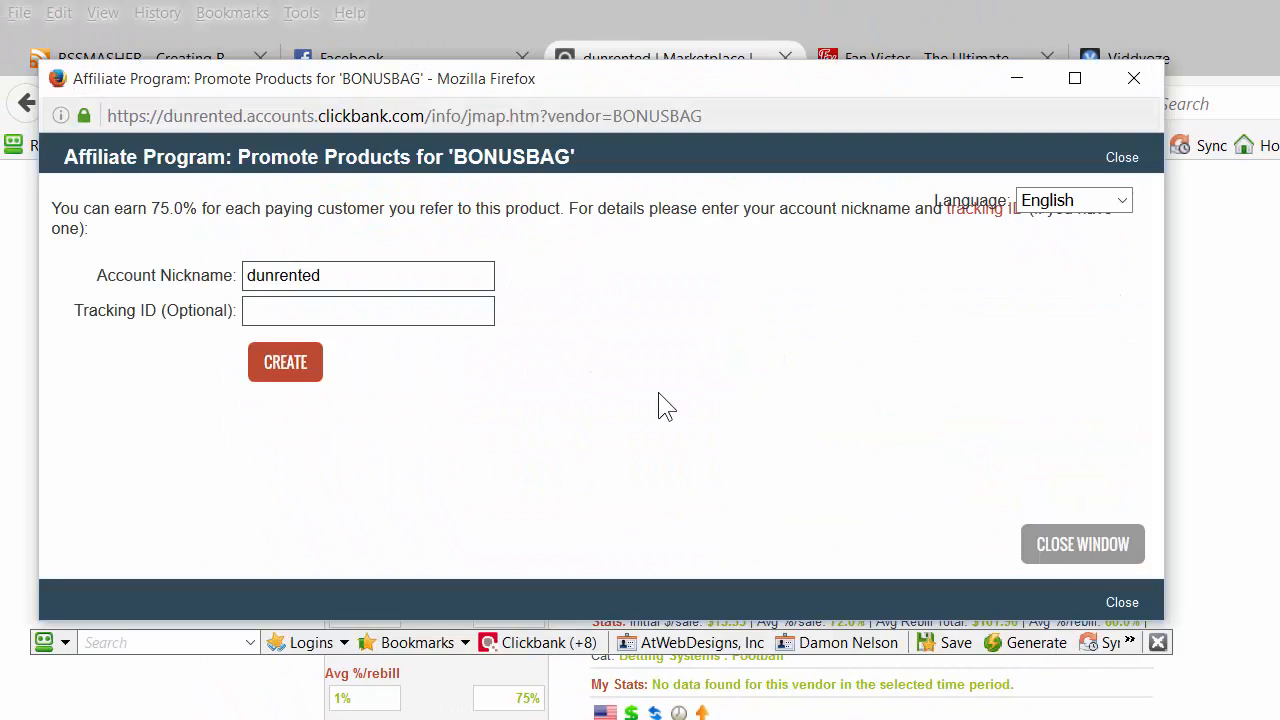
type("rss")
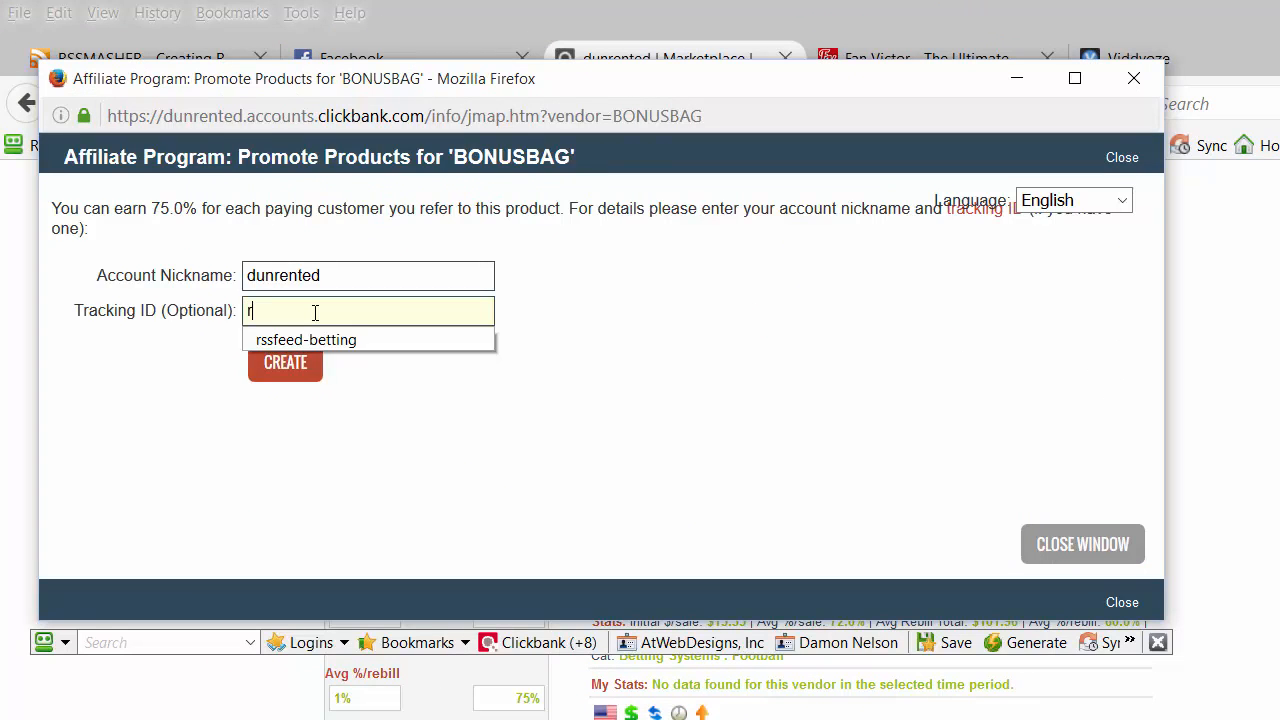
left_click(318, 340)
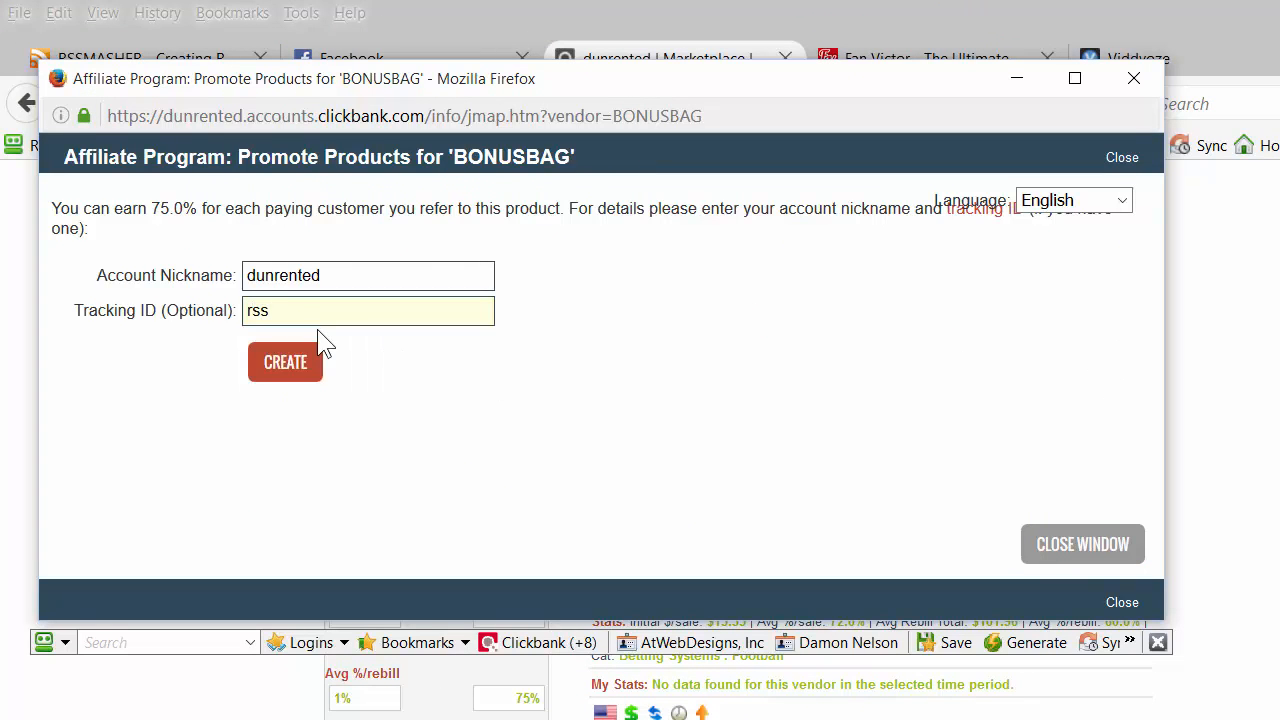
left_click(282, 370)
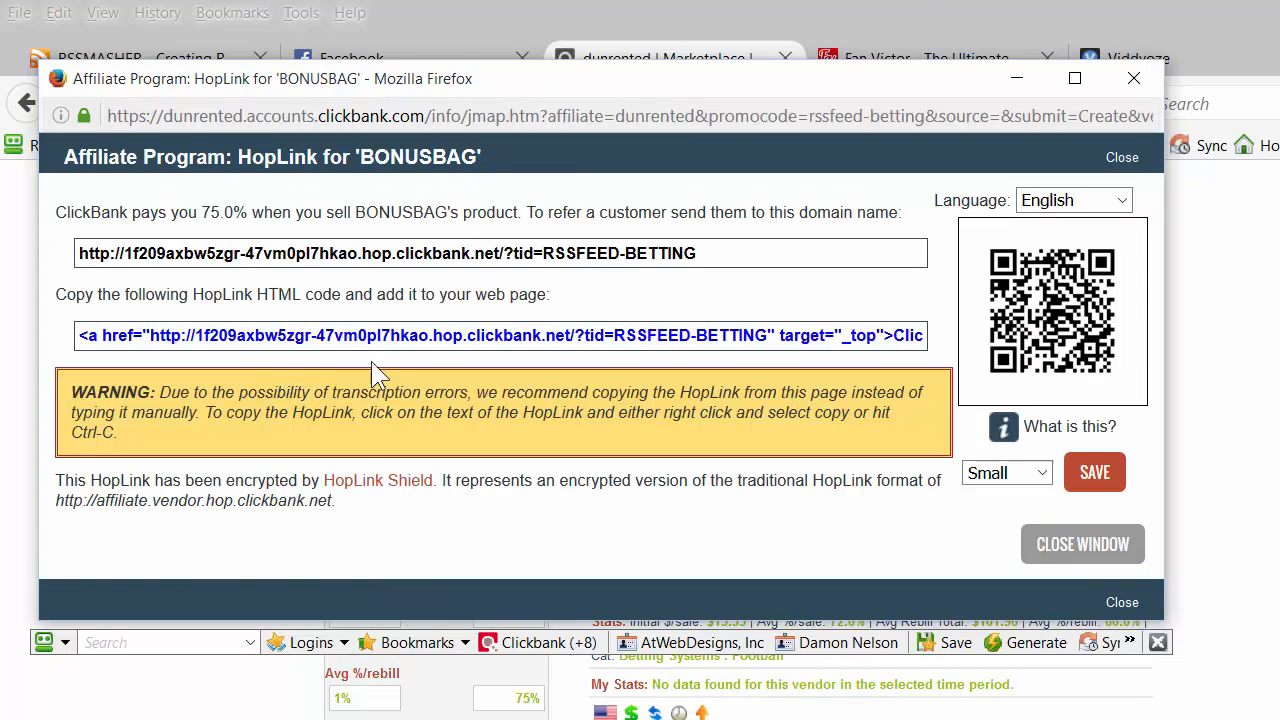
left_click_drag(704, 253, 5, 235)
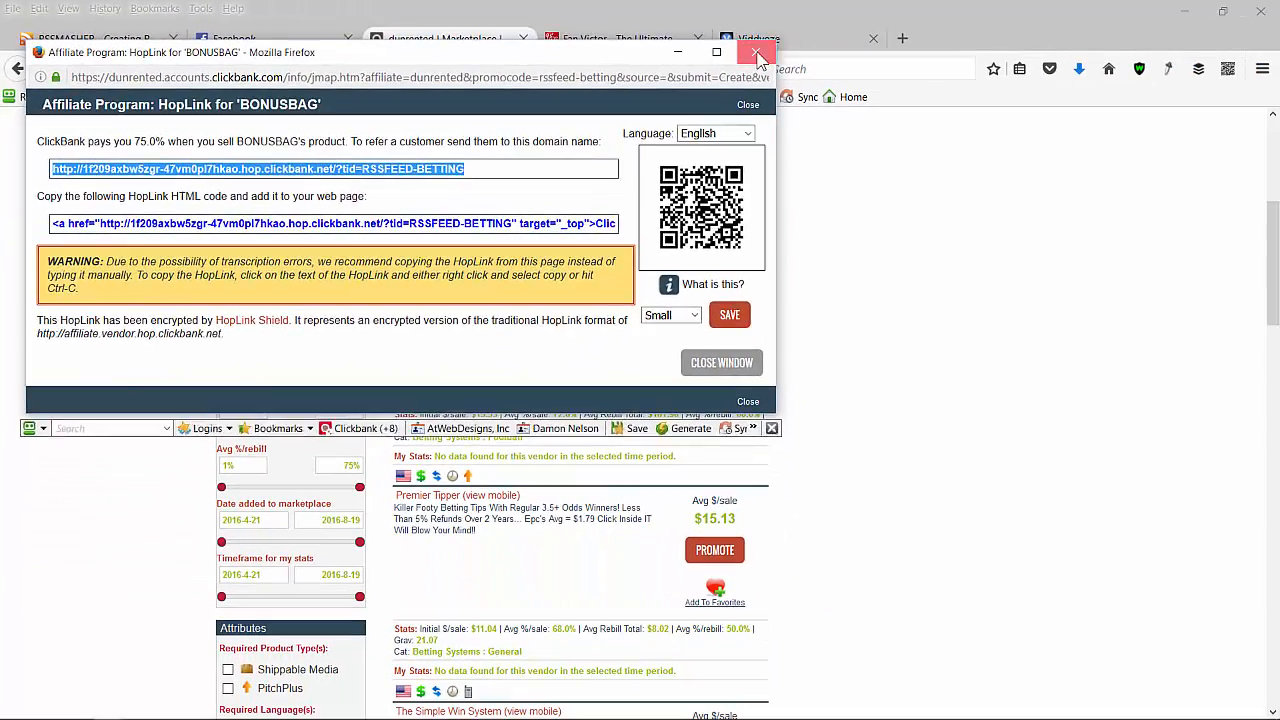
left_click(757, 54)
In RSSMasher, link "Start earning money today" in the after-description hook to the copied BONUSBAG HopLink, opening in a new window.
left_click(90, 40)
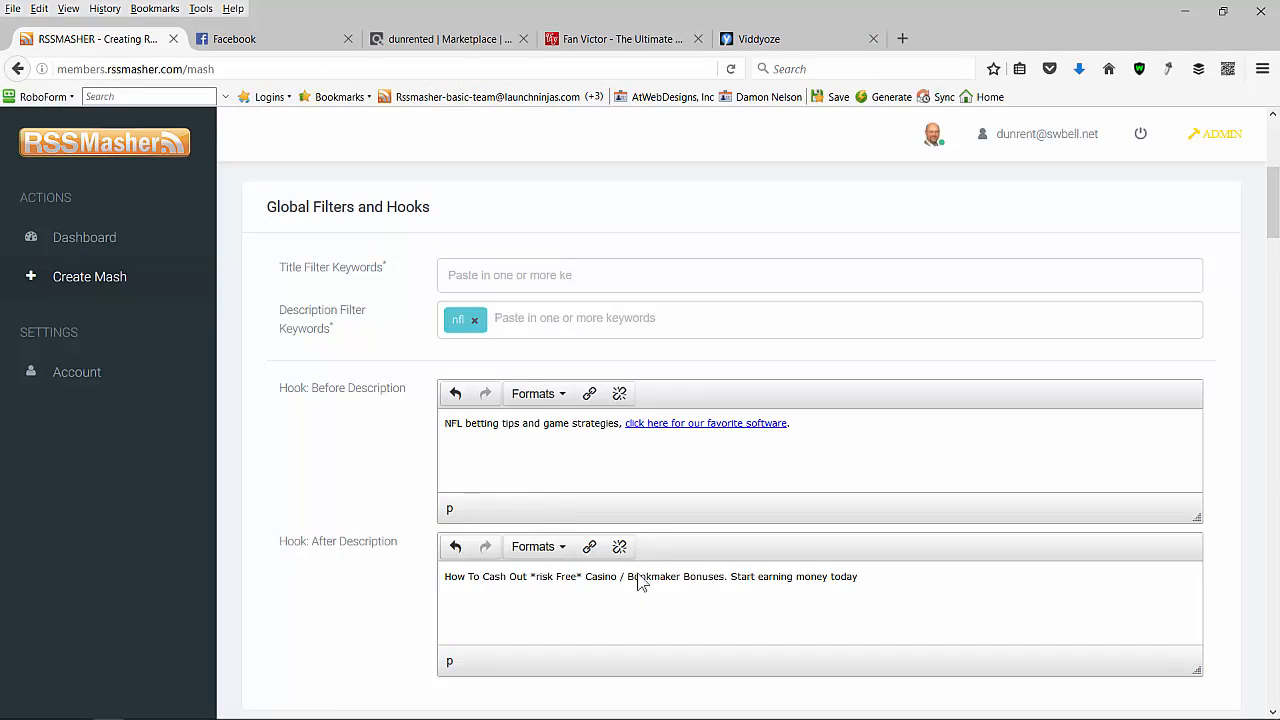
left_click_drag(860, 578, 731, 597)
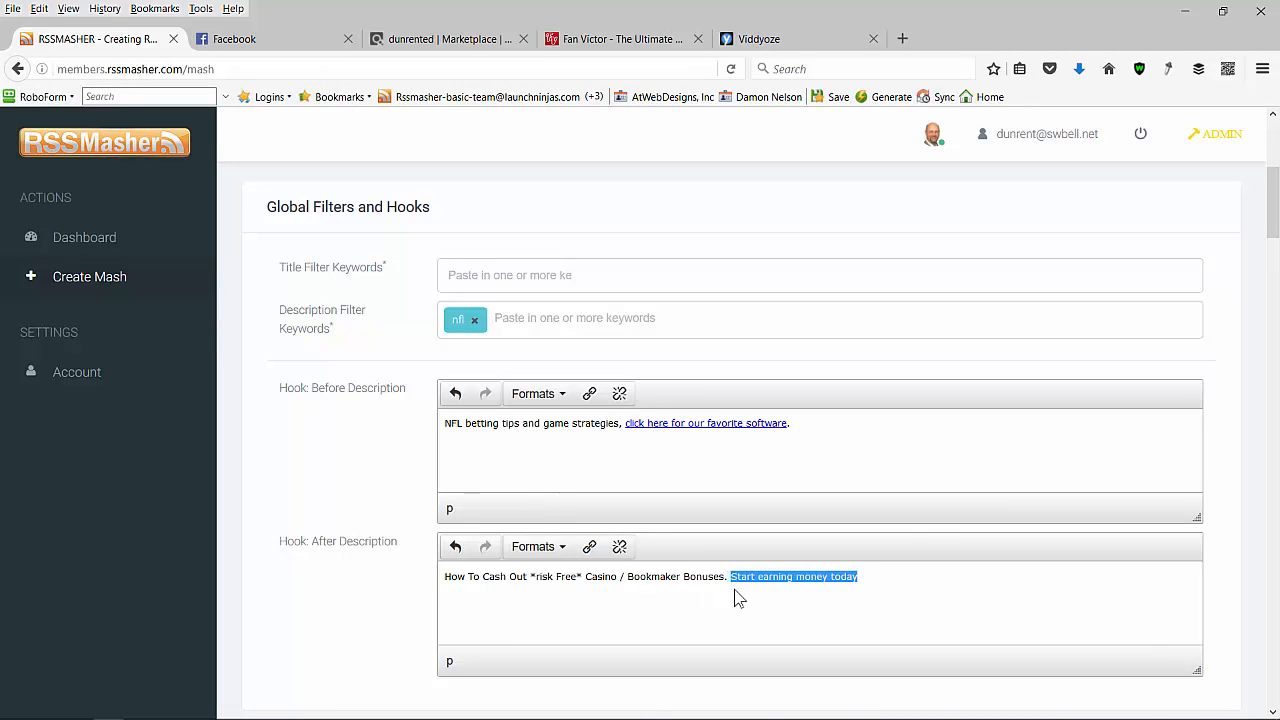
left_click(590, 550)
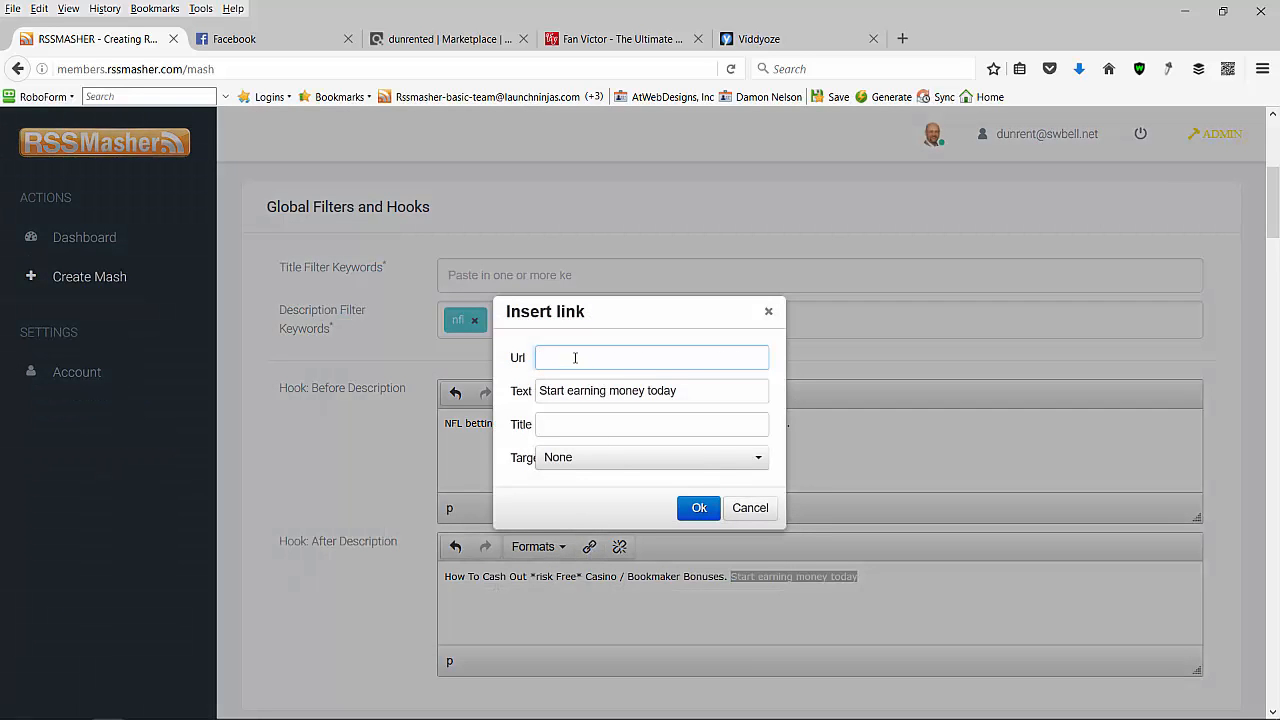
key("ctrl+v")
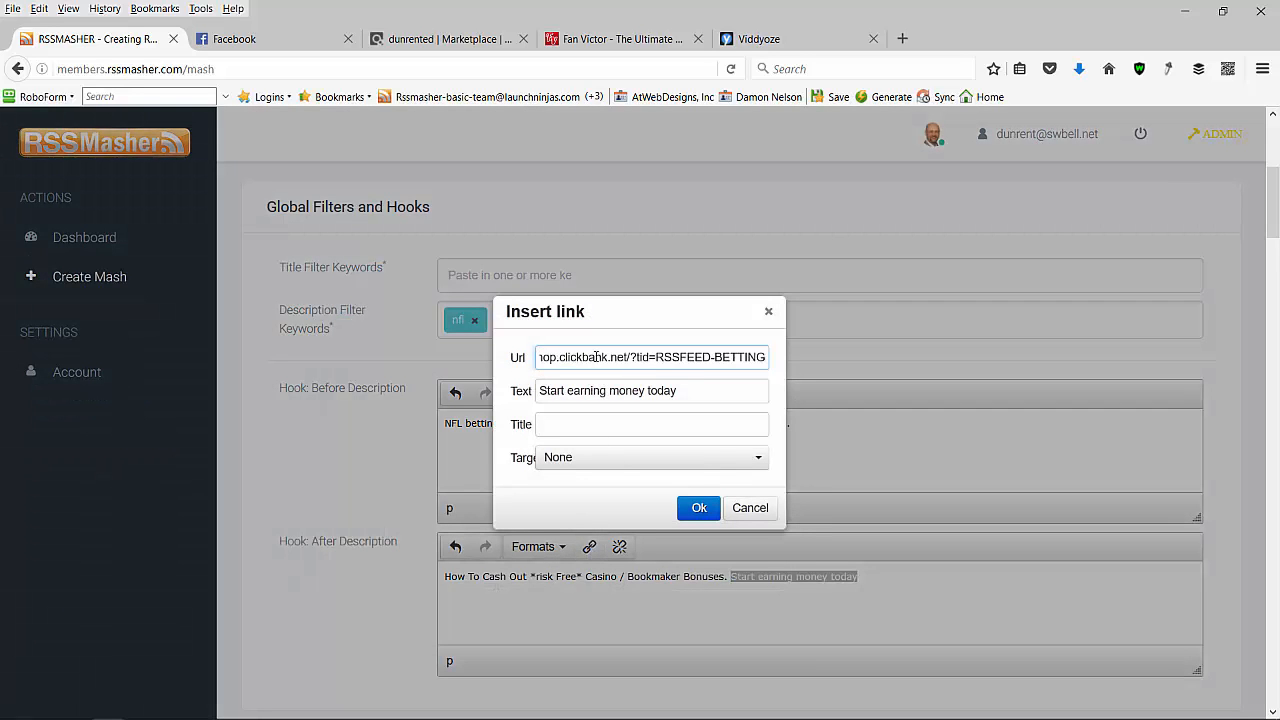
left_click(597, 460)
left_click(593, 516)
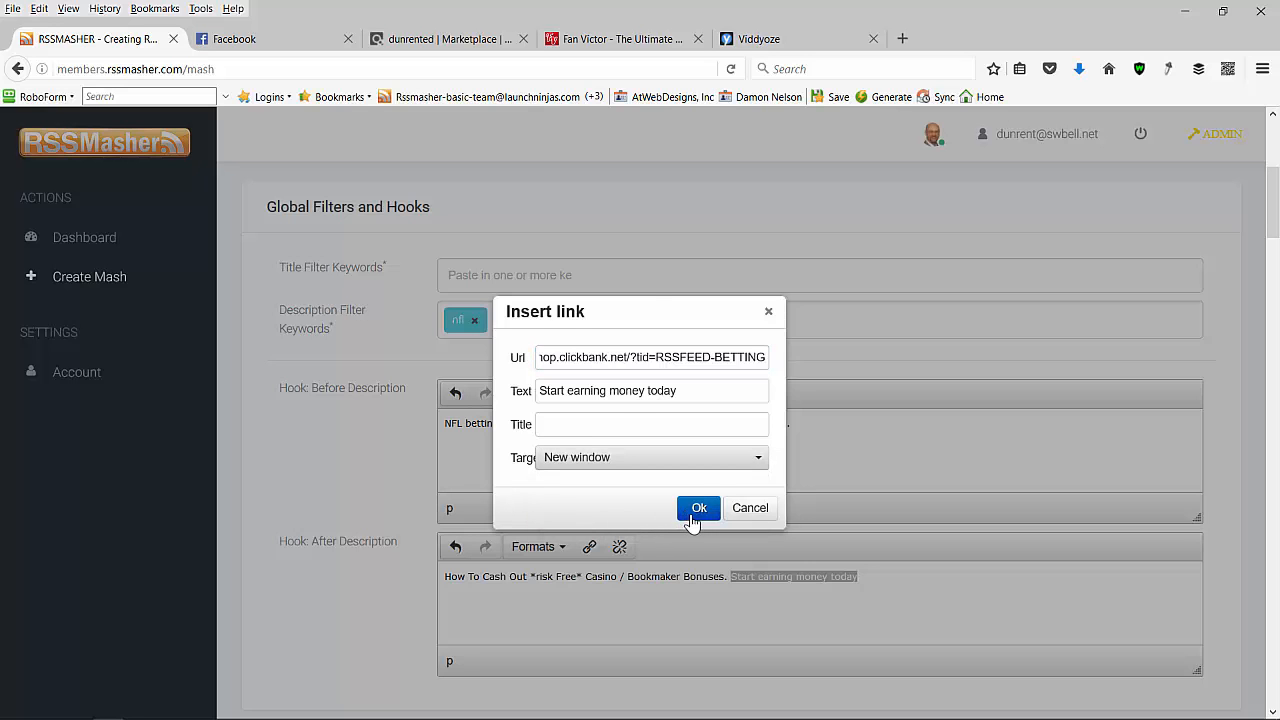
left_click(696, 508)
Save the sports betting mash with its global filter and hooks.
scroll(674, 610, "down", 3)
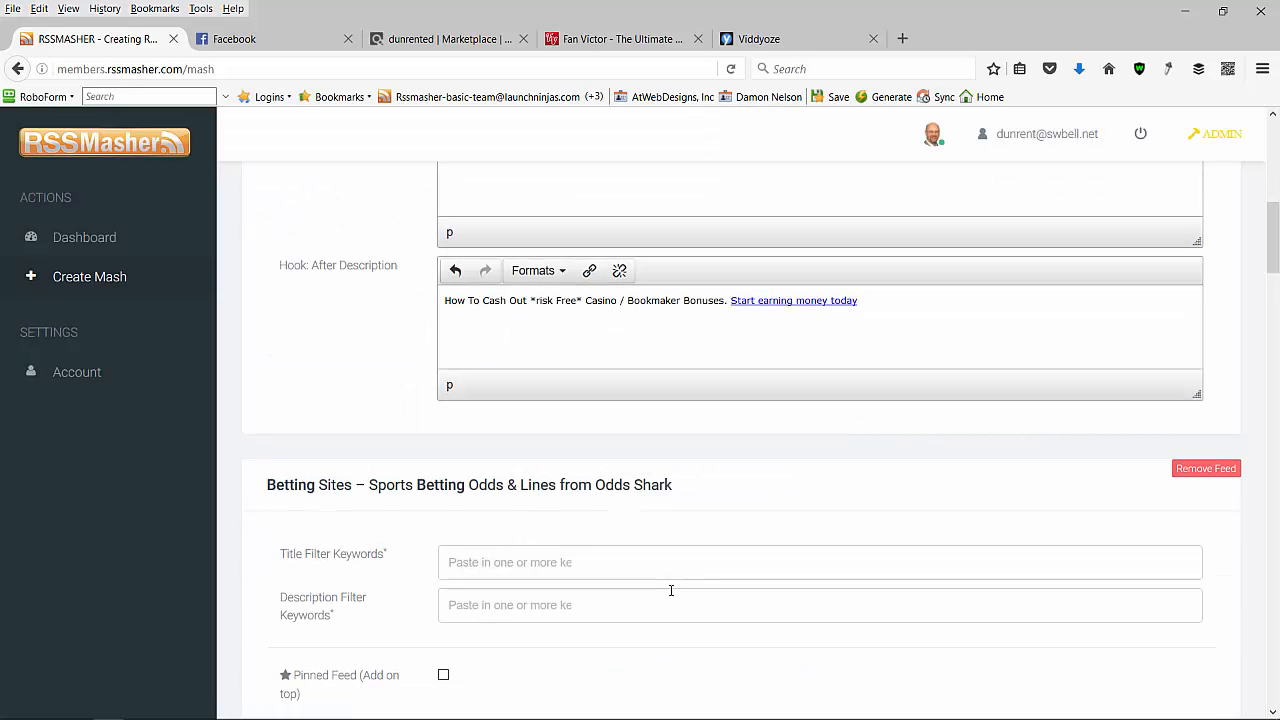
scroll(671, 590, "up", 10)
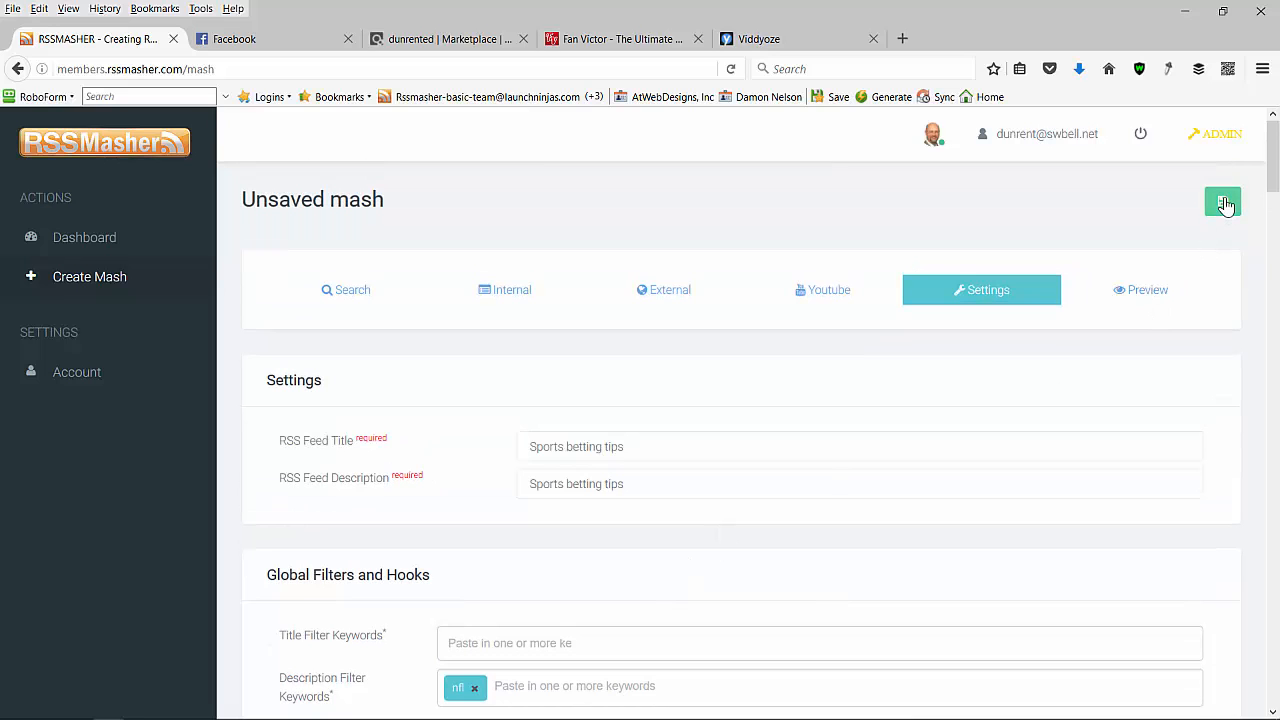
left_click(1223, 202)
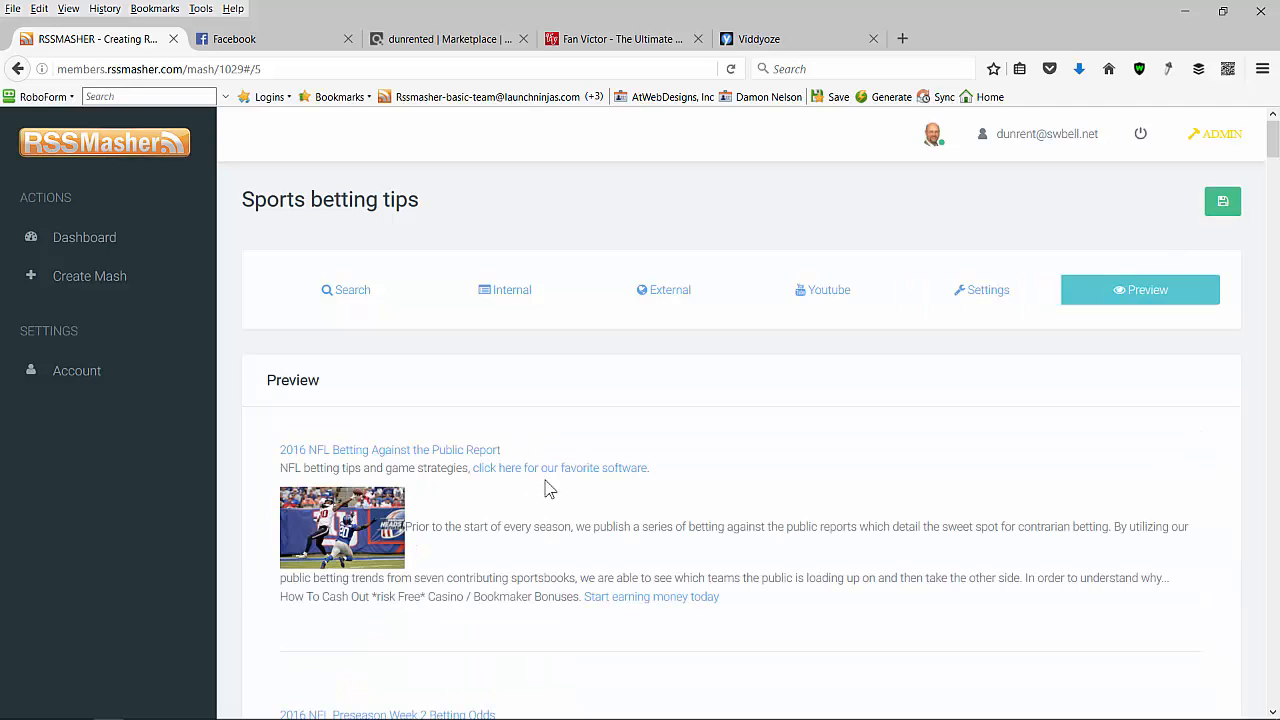
Review the mash preview, checking the hook text and links before and after each post's description.
scroll(538, 558, "down", 1)
scroll(540, 555, "down", 1)
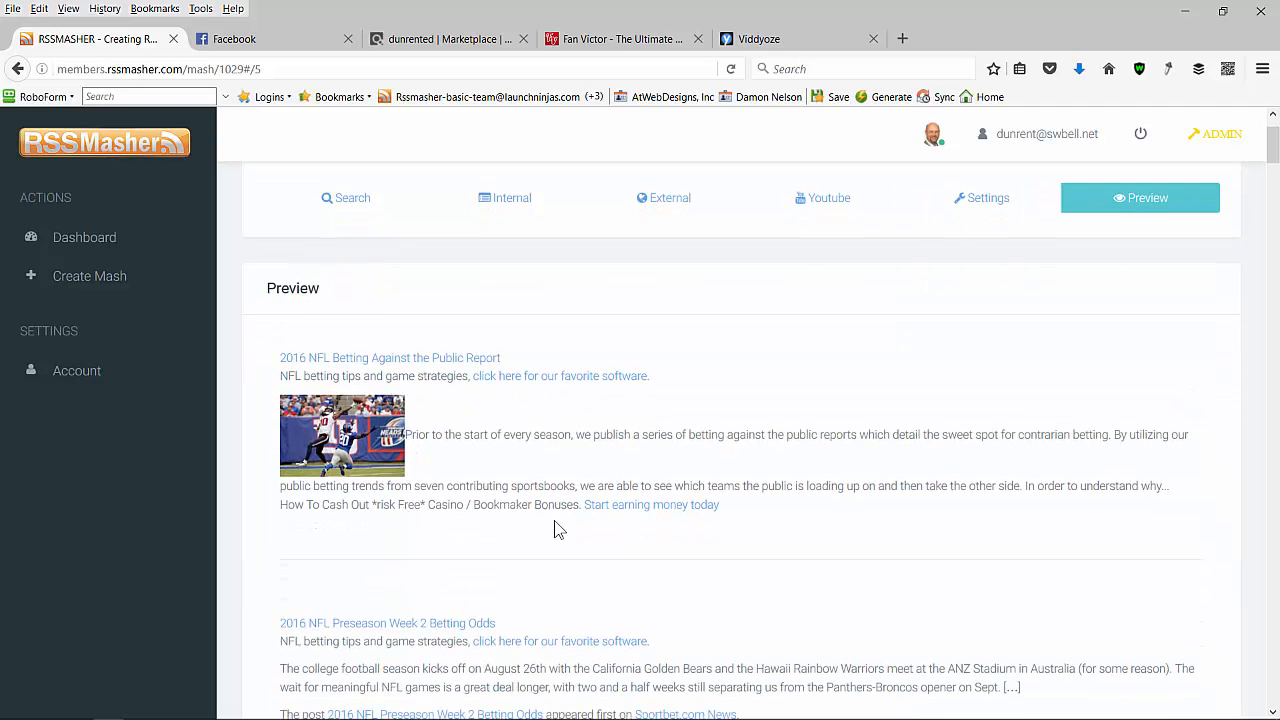
scroll(757, 540, "down", 3)
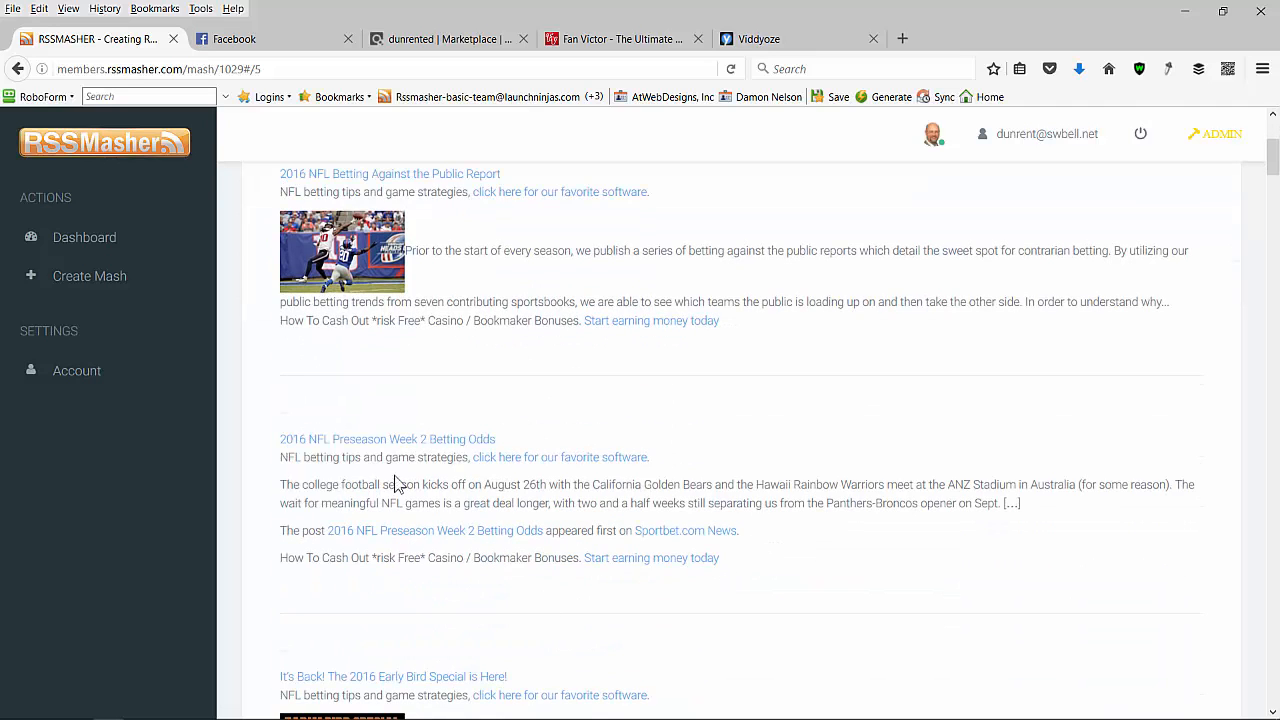
scroll(578, 484, "down", 9)
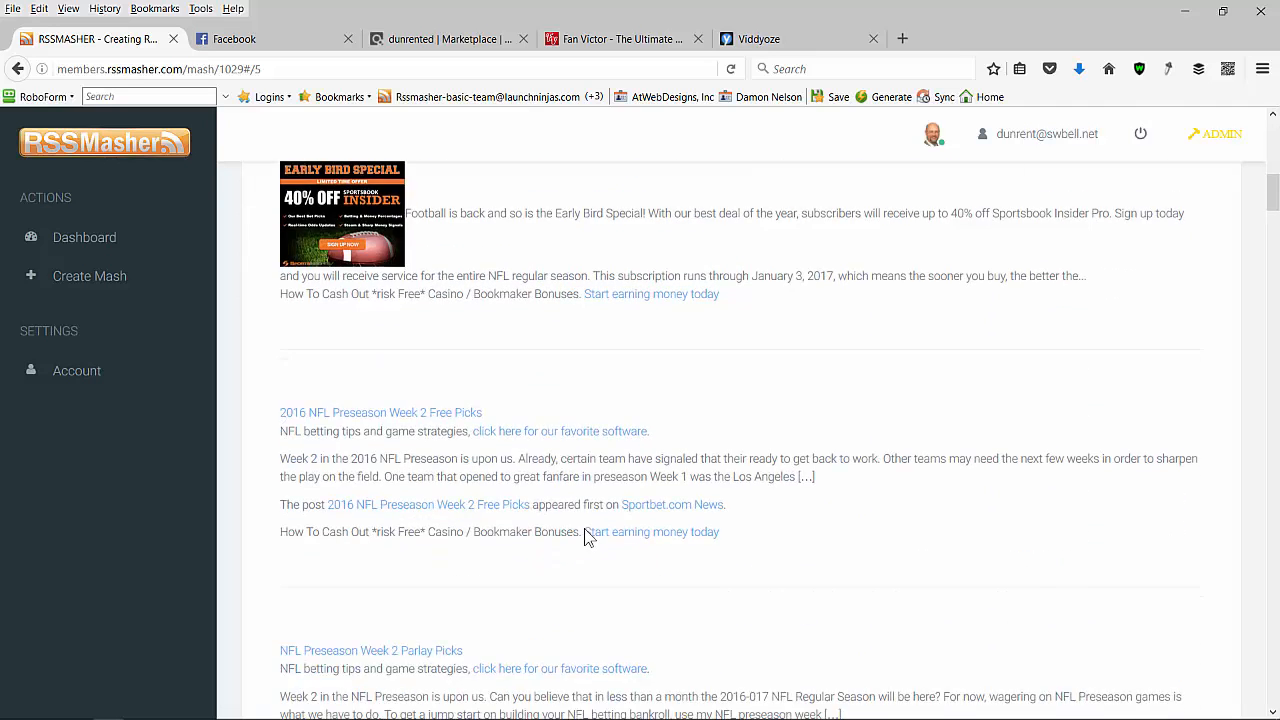
Go to the dashboard and view the published RSS feed of the "Sports betting tips" mash.
scroll(586, 525, "up", 3)
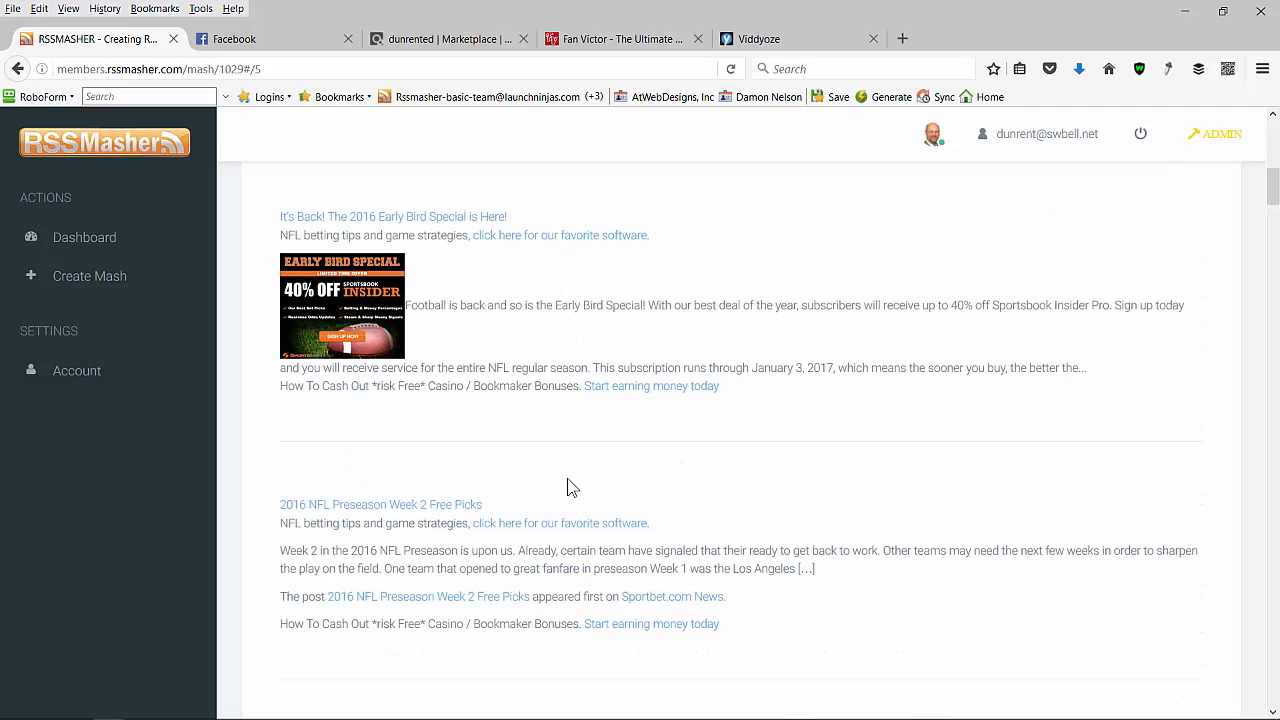
scroll(567, 487, "up", 5)
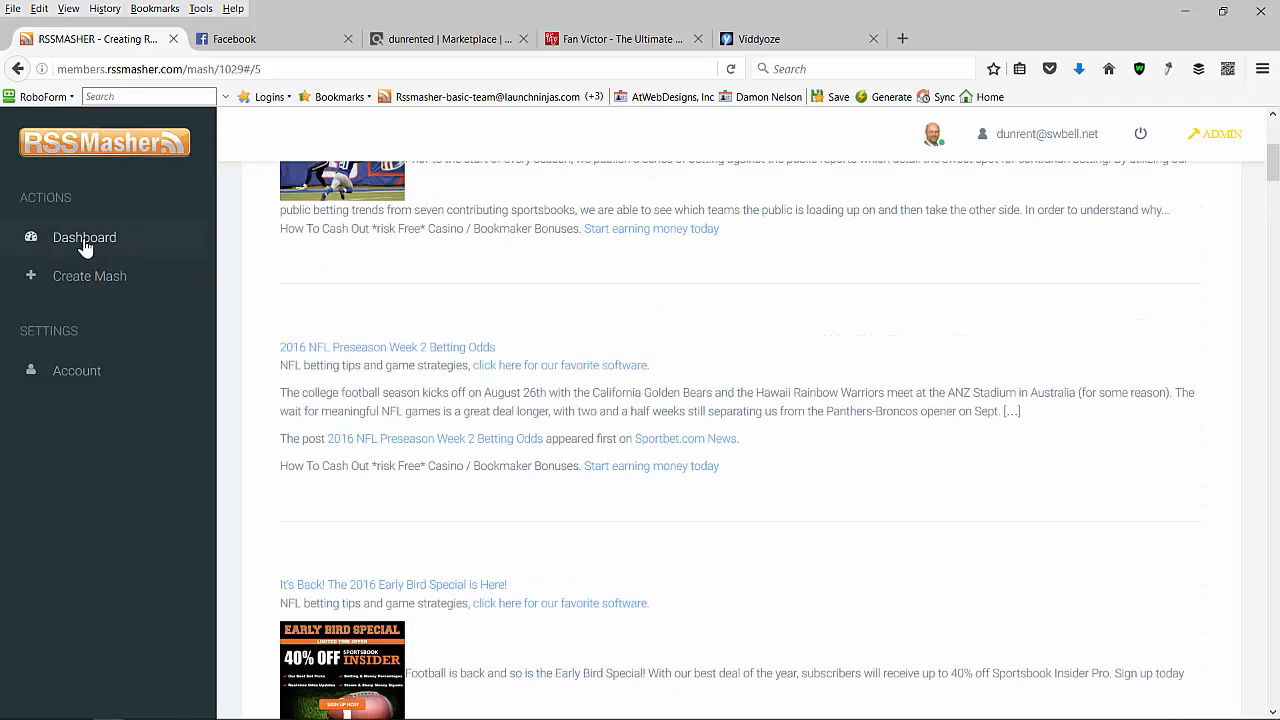
left_click(85, 245)
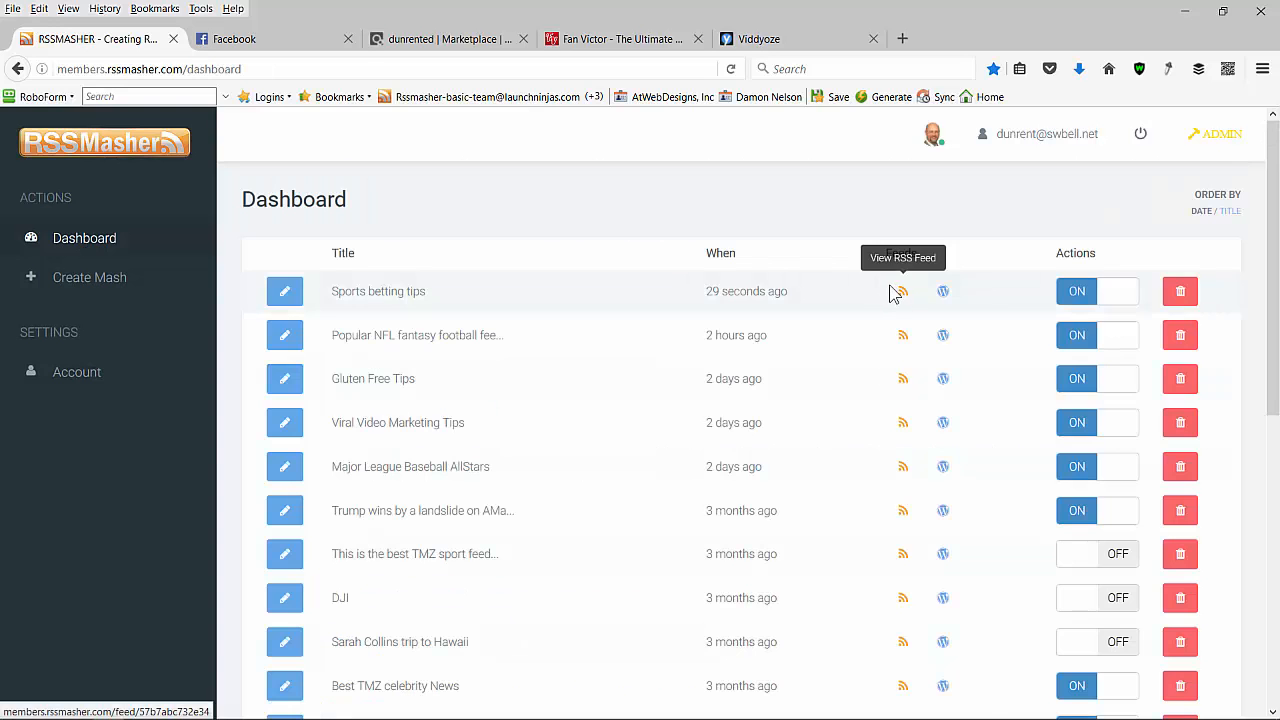
left_click(893, 290)
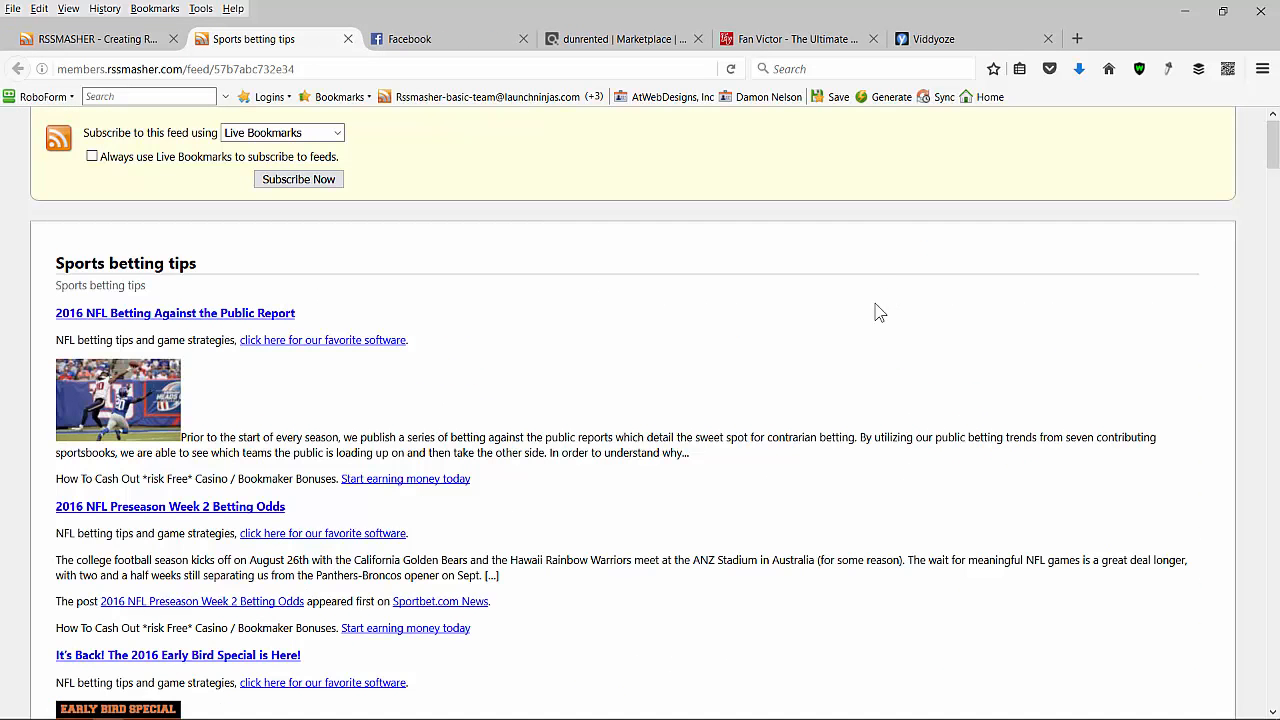
Test both hook links on the "2016 NFL Preseason Week 2 Free Picks" post, closing each offer page after viewing it.
scroll(675, 436, "down", 5)
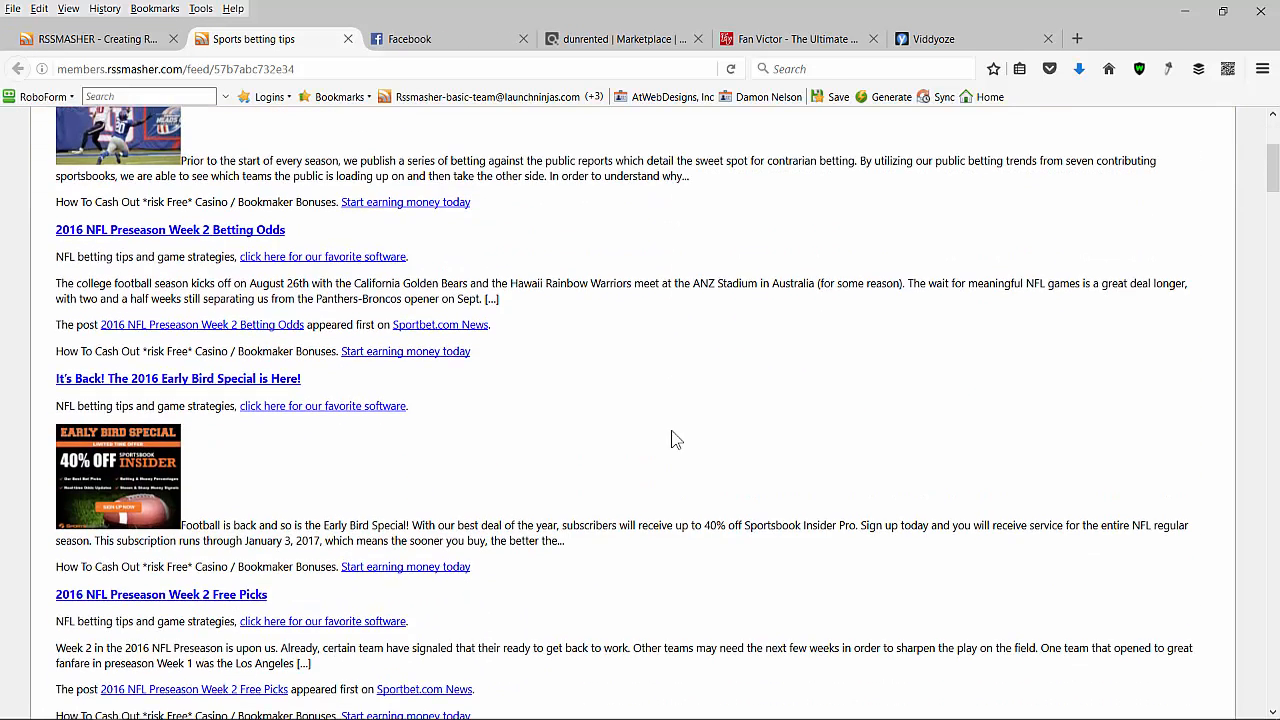
scroll(675, 438, "down", 2)
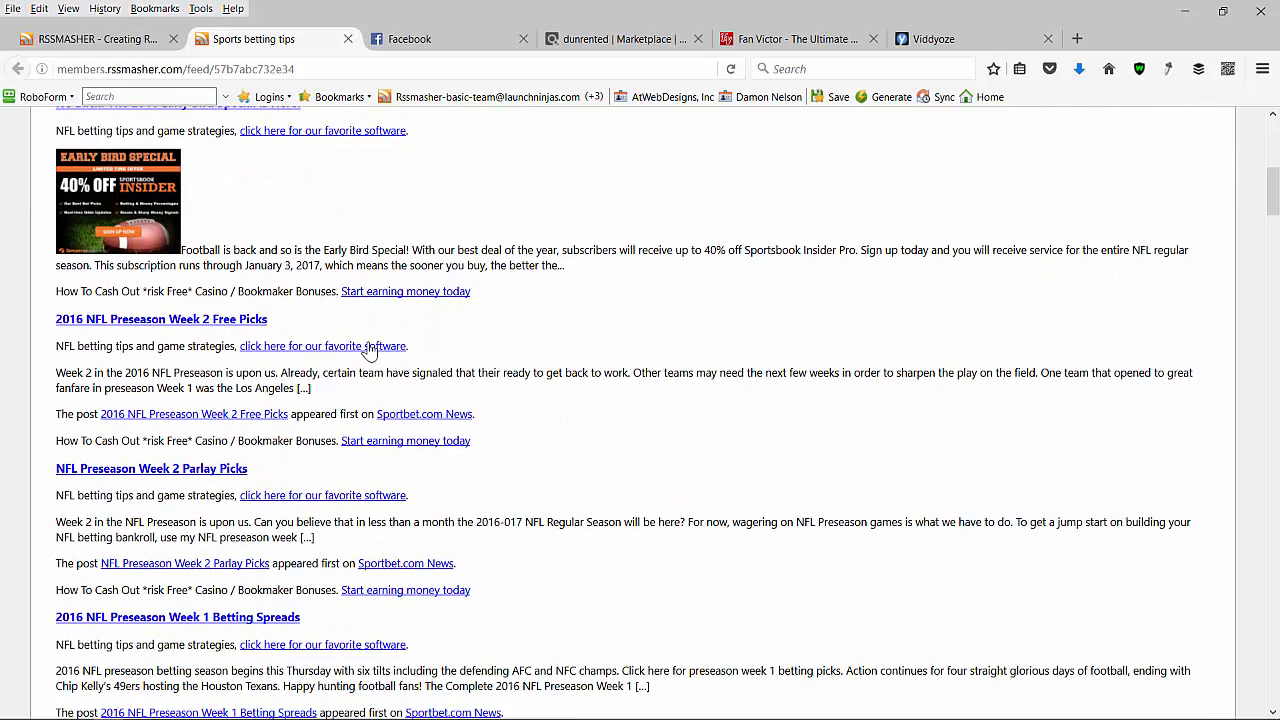
left_click(302, 349)
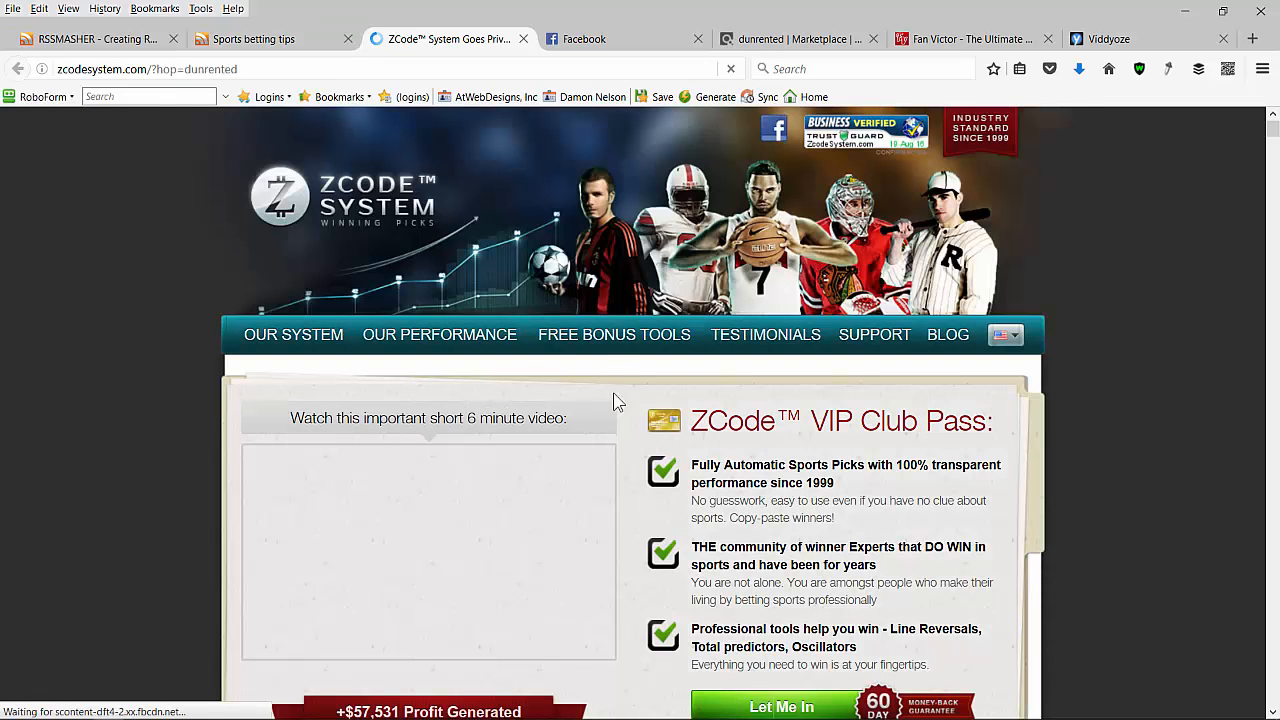
left_click(523, 39)
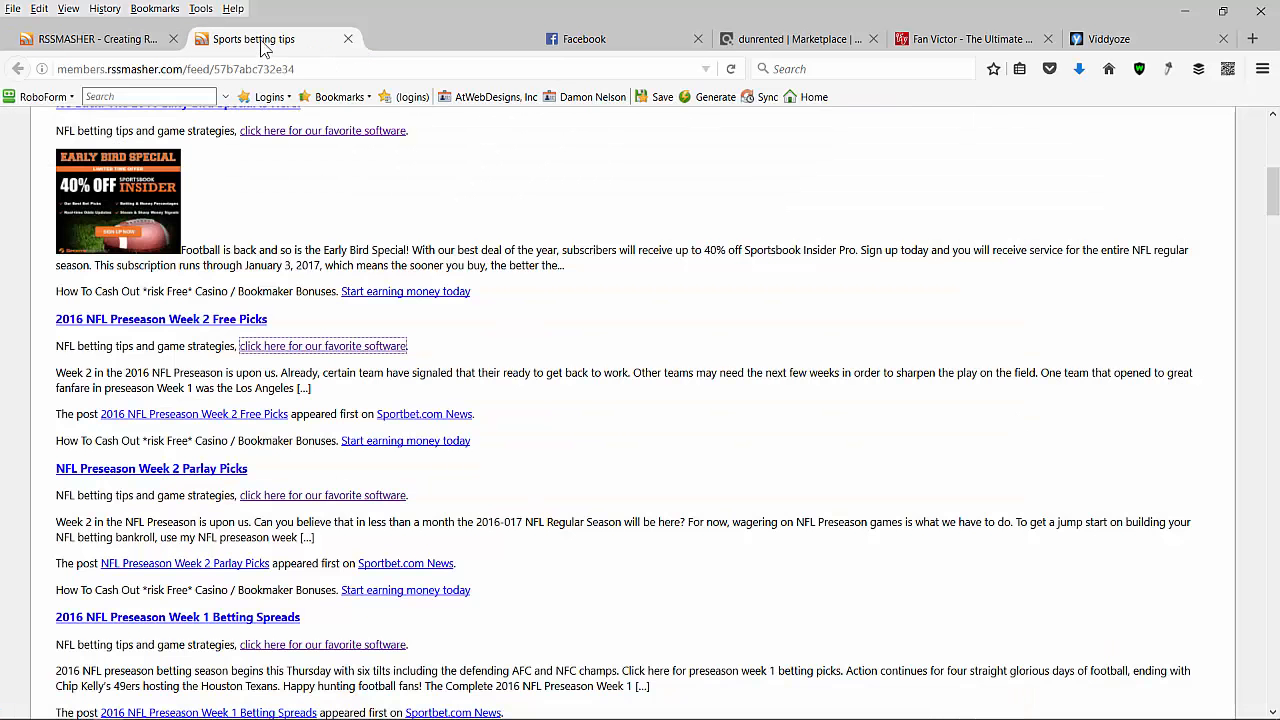
left_click(386, 453)
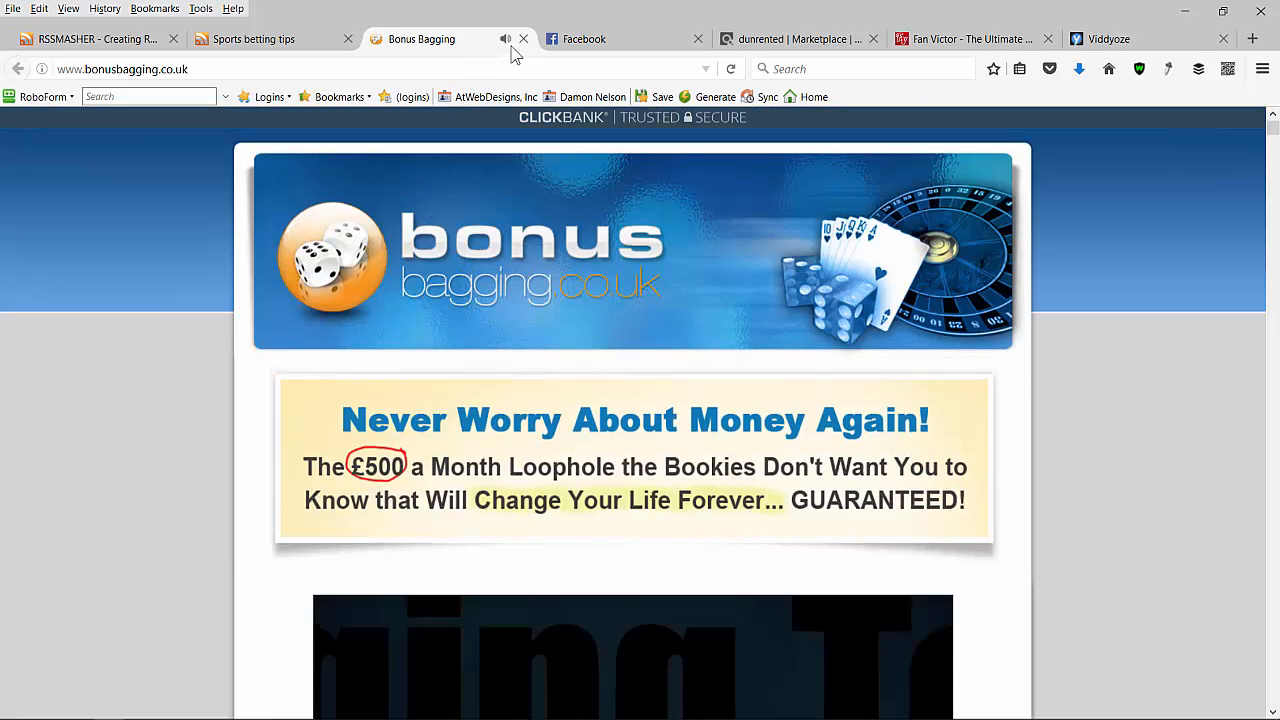
left_click(523, 40)
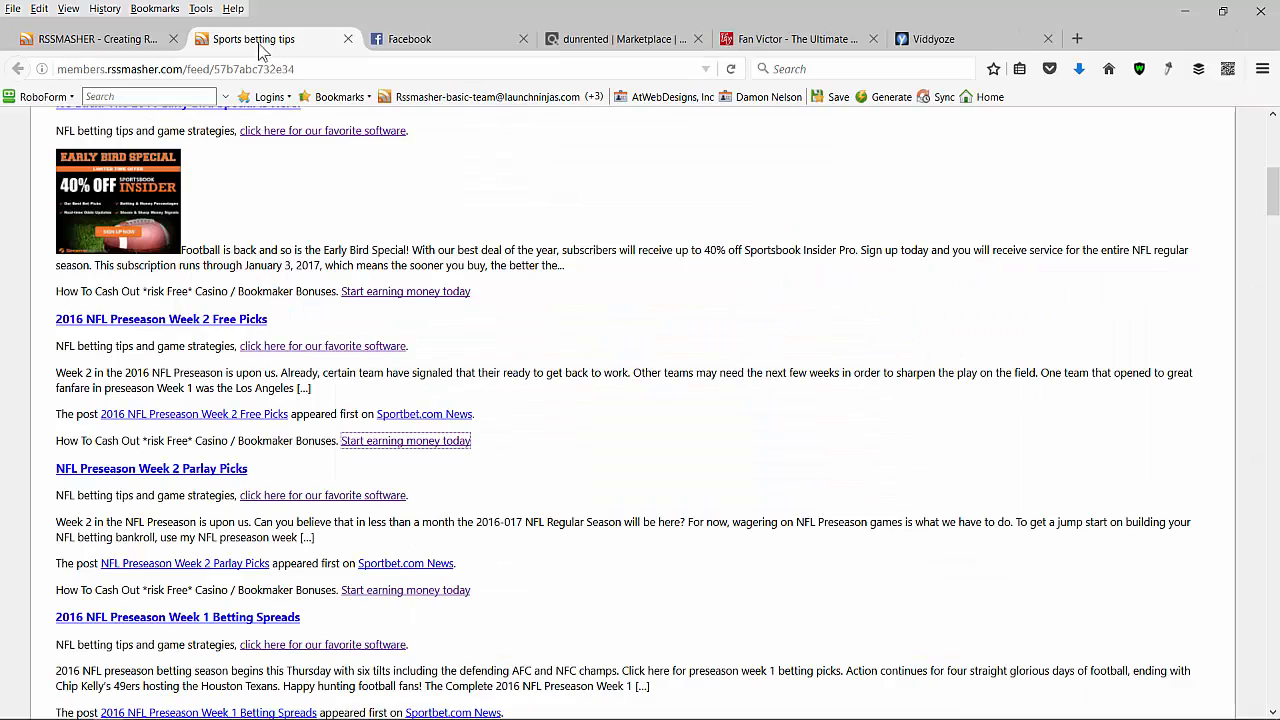
Examine the hooks and sponsor links around the fantasy football posts further down the feed, and return to the RSSMasher dashboard.
scroll(503, 413, "down", 5)
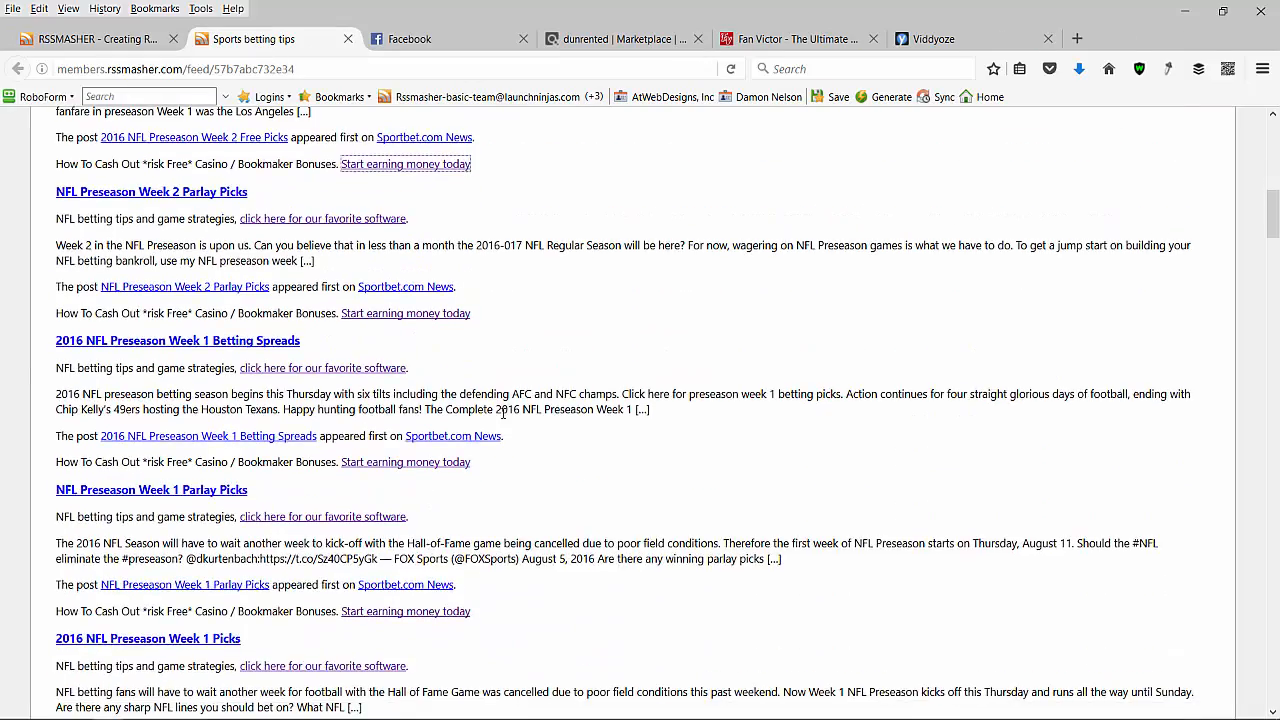
scroll(503, 413, "down", 8)
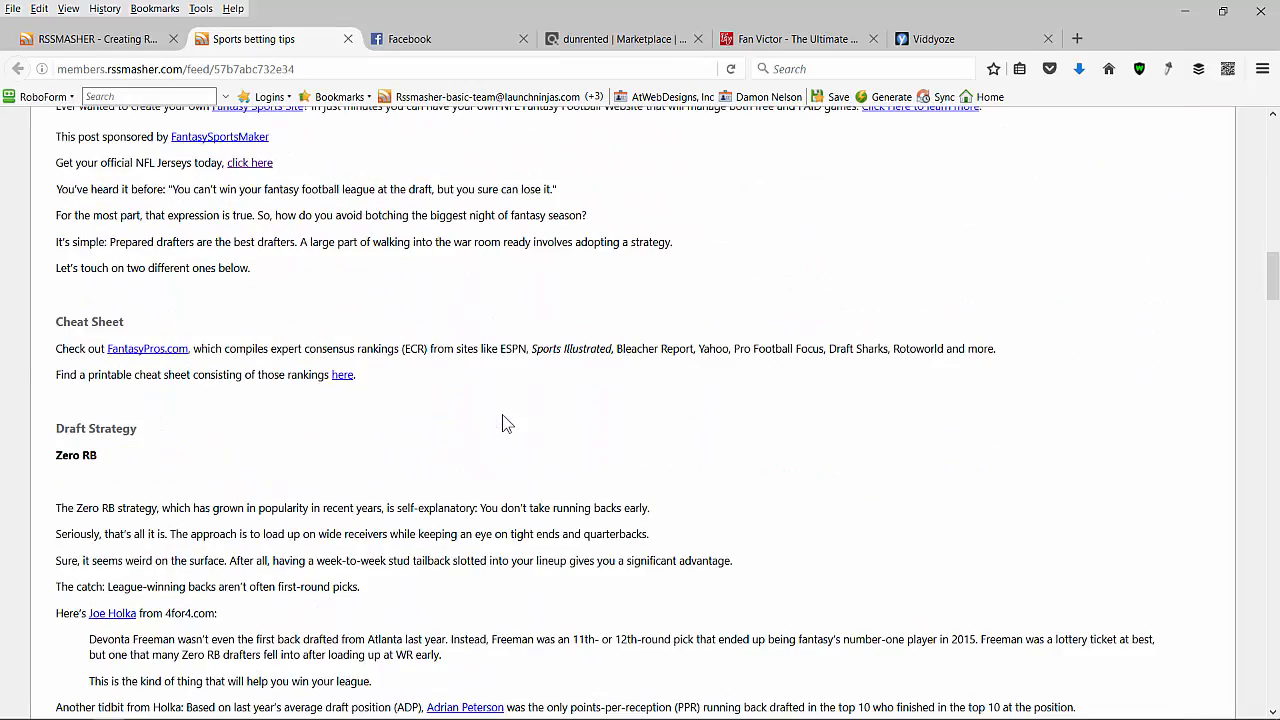
scroll(503, 423, "up", 3)
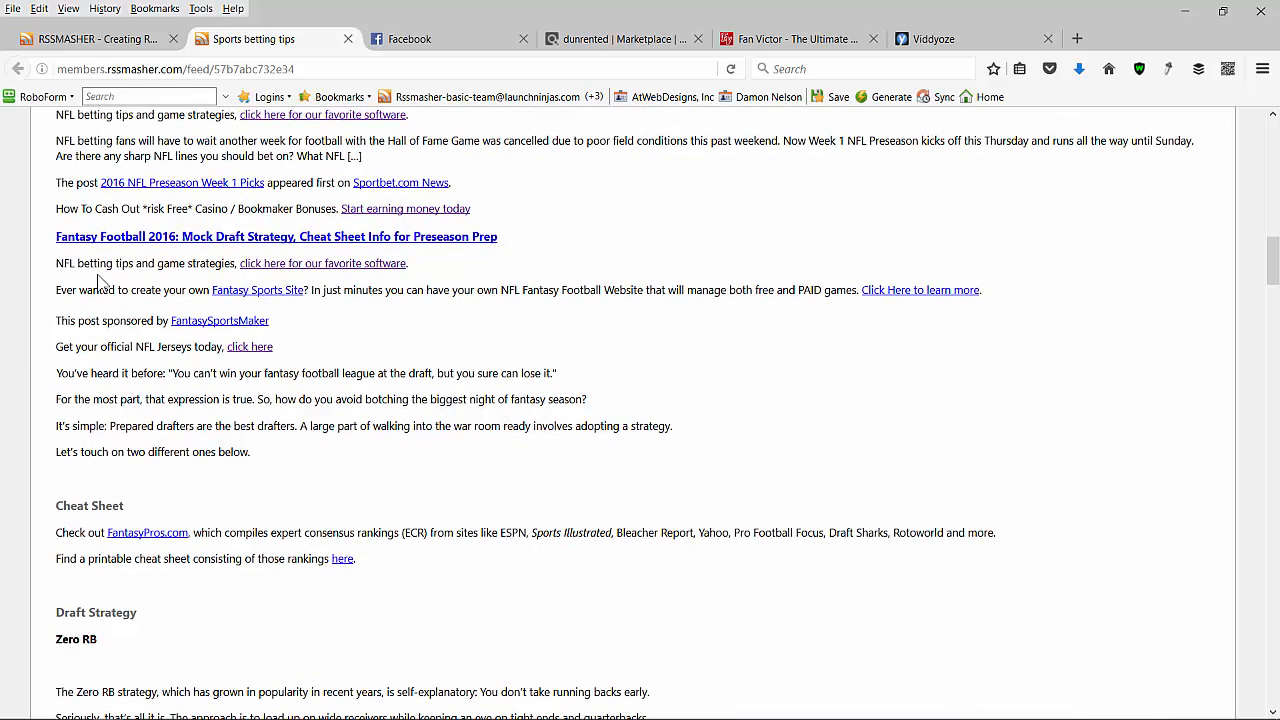
scroll(465, 320, "up", 2)
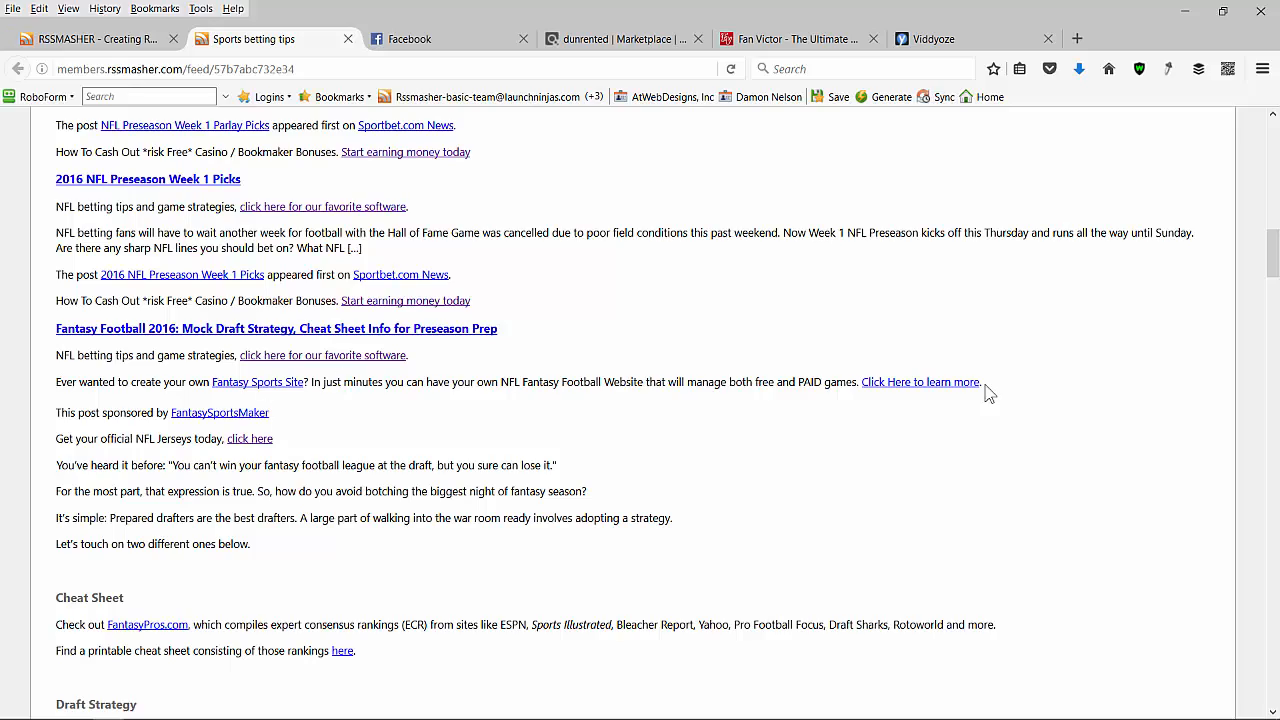
scroll(435, 455, "down", 15)
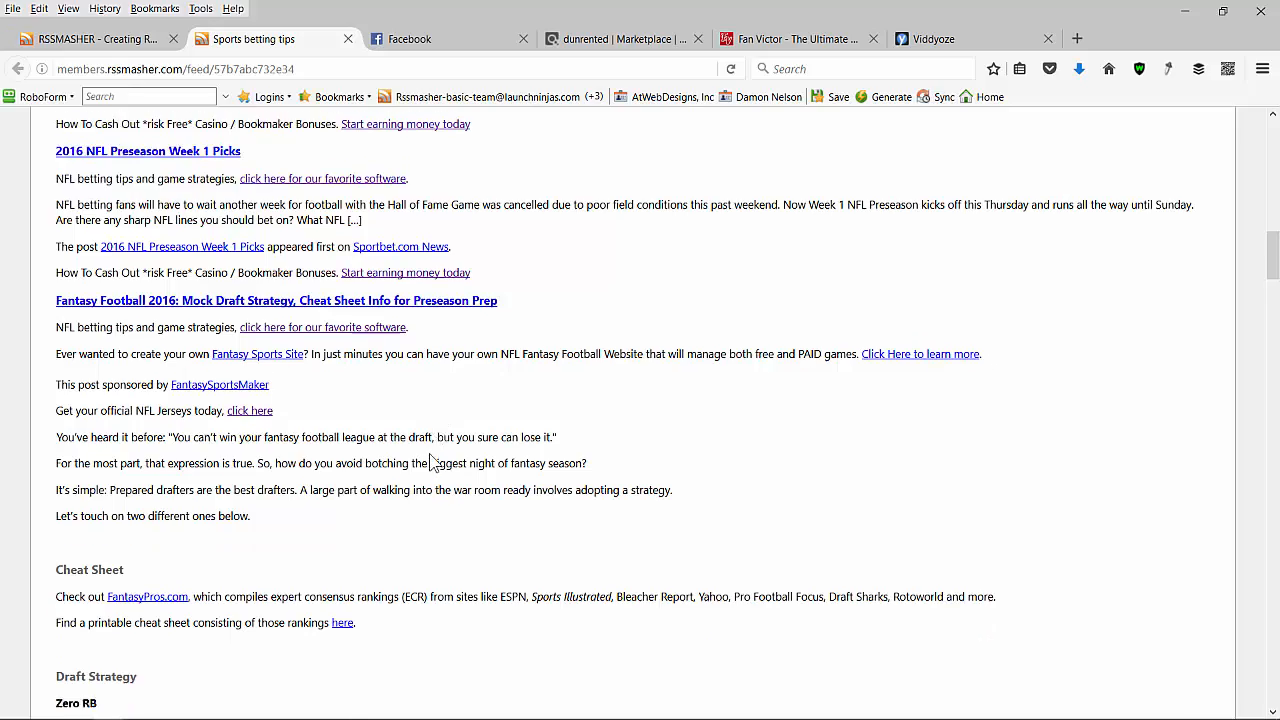
scroll(418, 451, "down", 10)
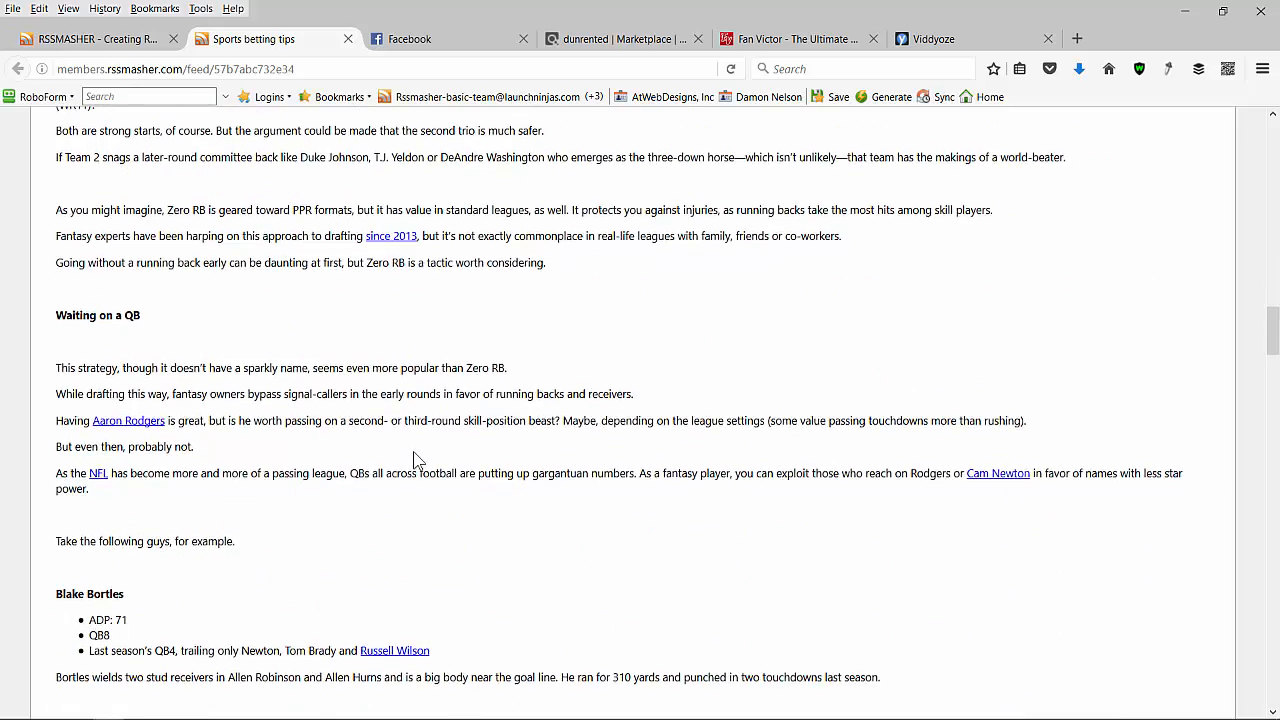
scroll(413, 451, "down", 15)
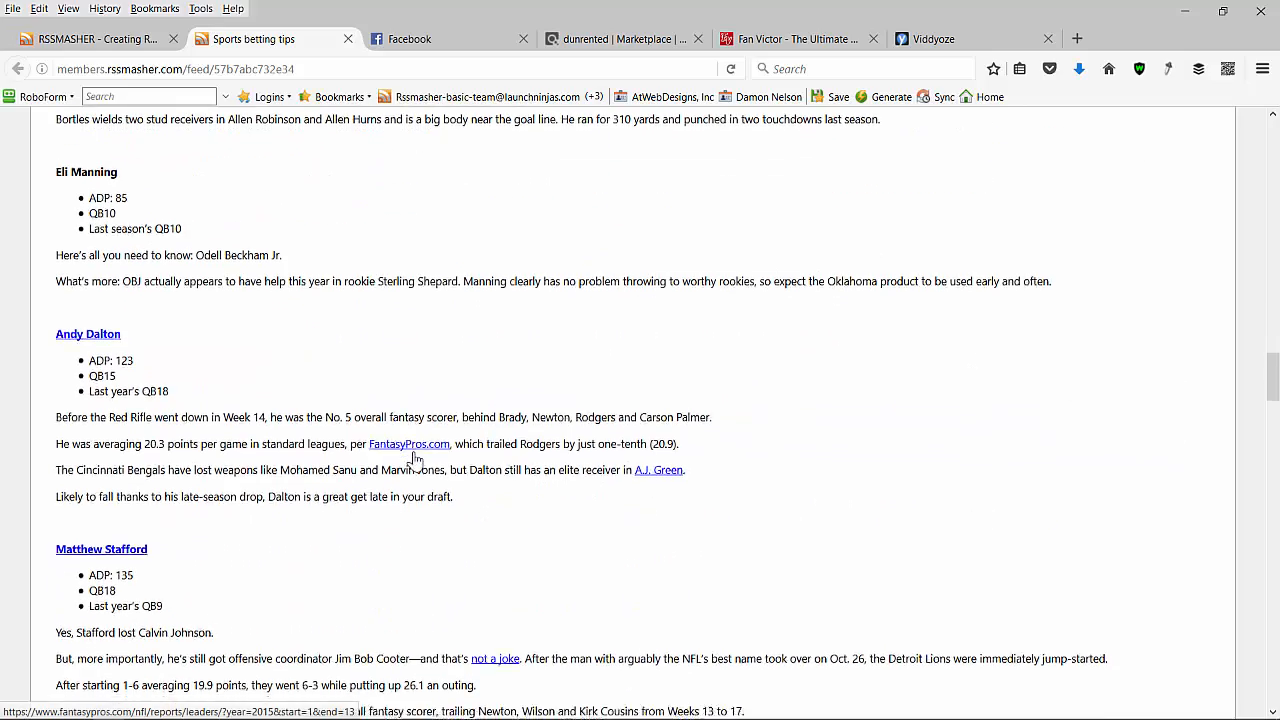
scroll(413, 451, "down", 8)
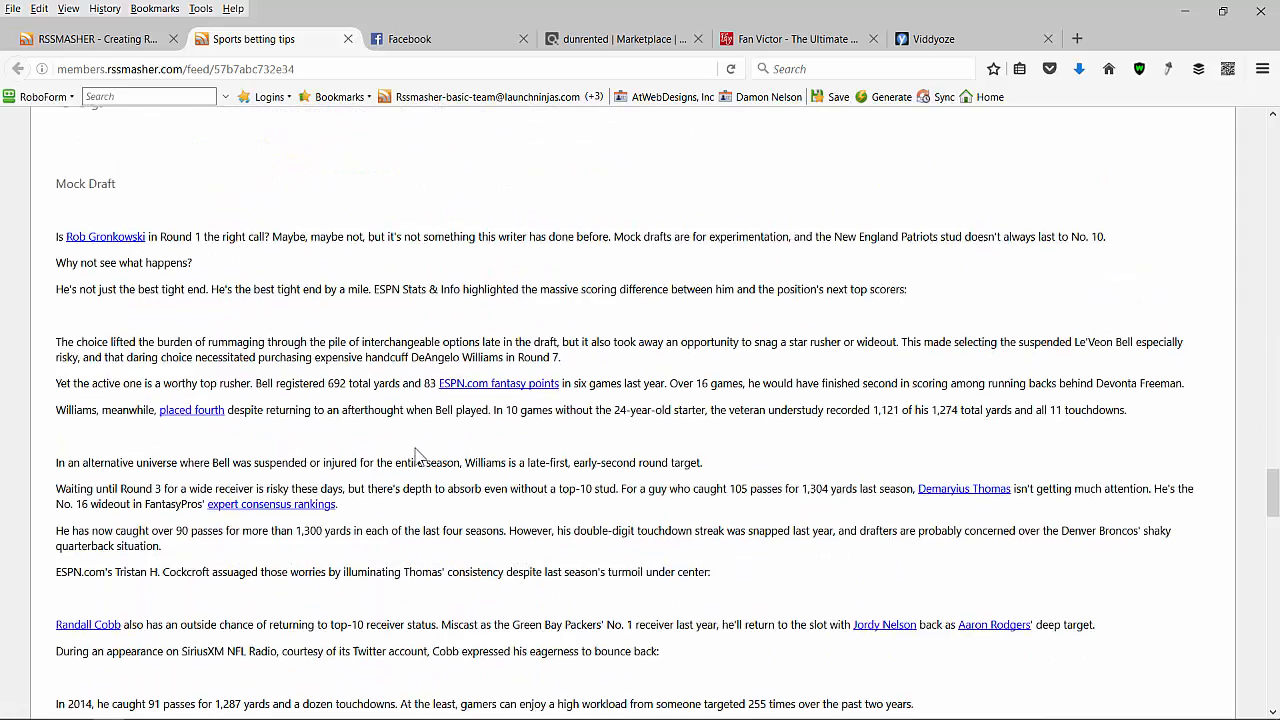
scroll(416, 448, "down", 10)
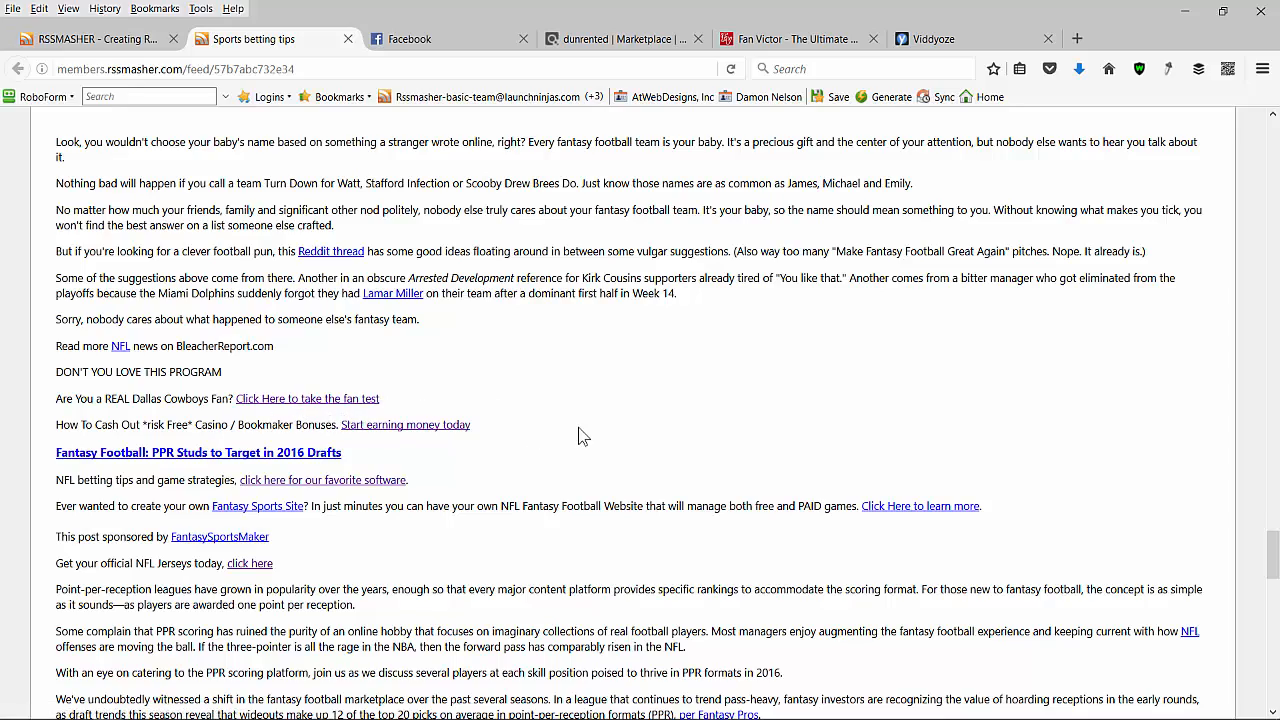
scroll(578, 435, "down", 8)
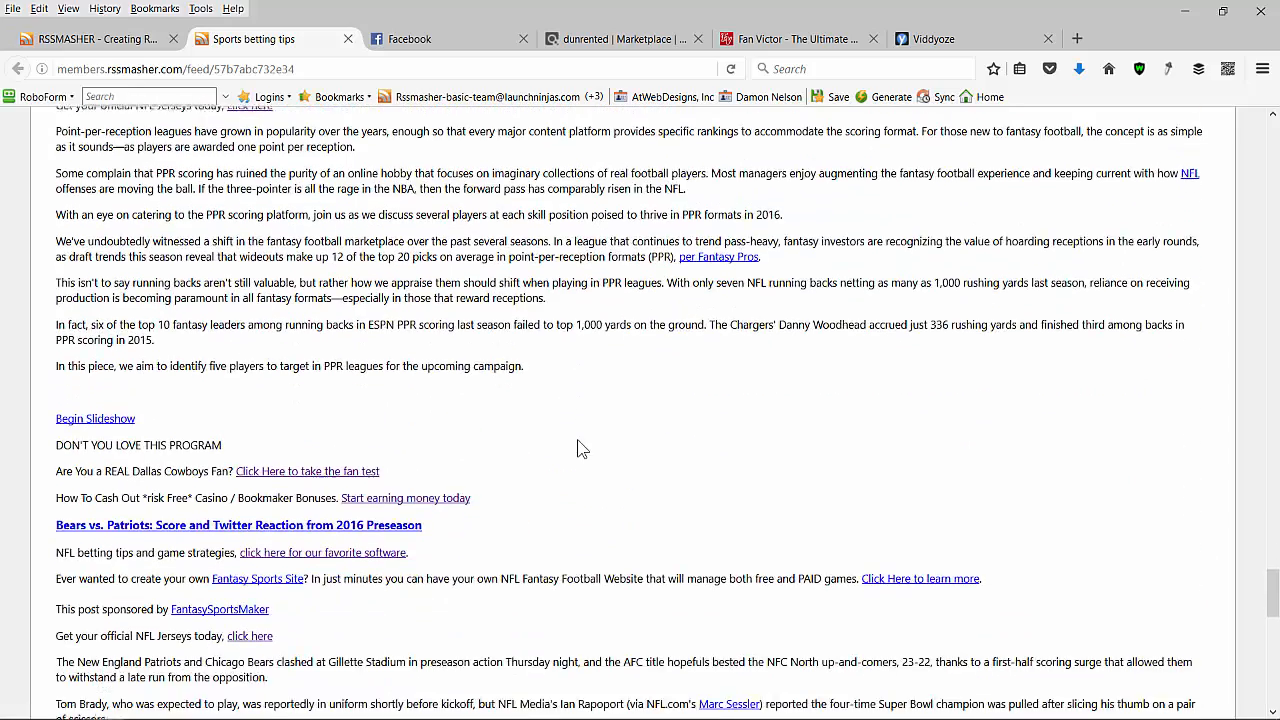
scroll(577, 447, "down", 3)
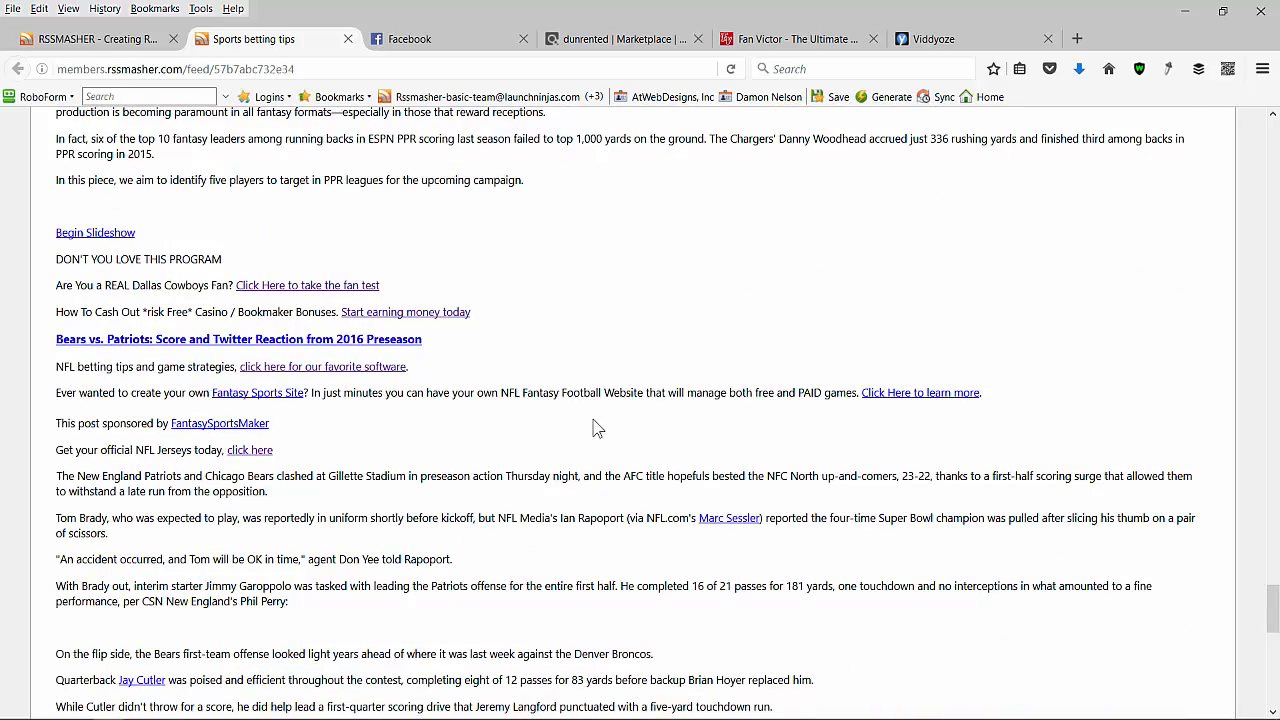
scroll(594, 425, "up", 20)
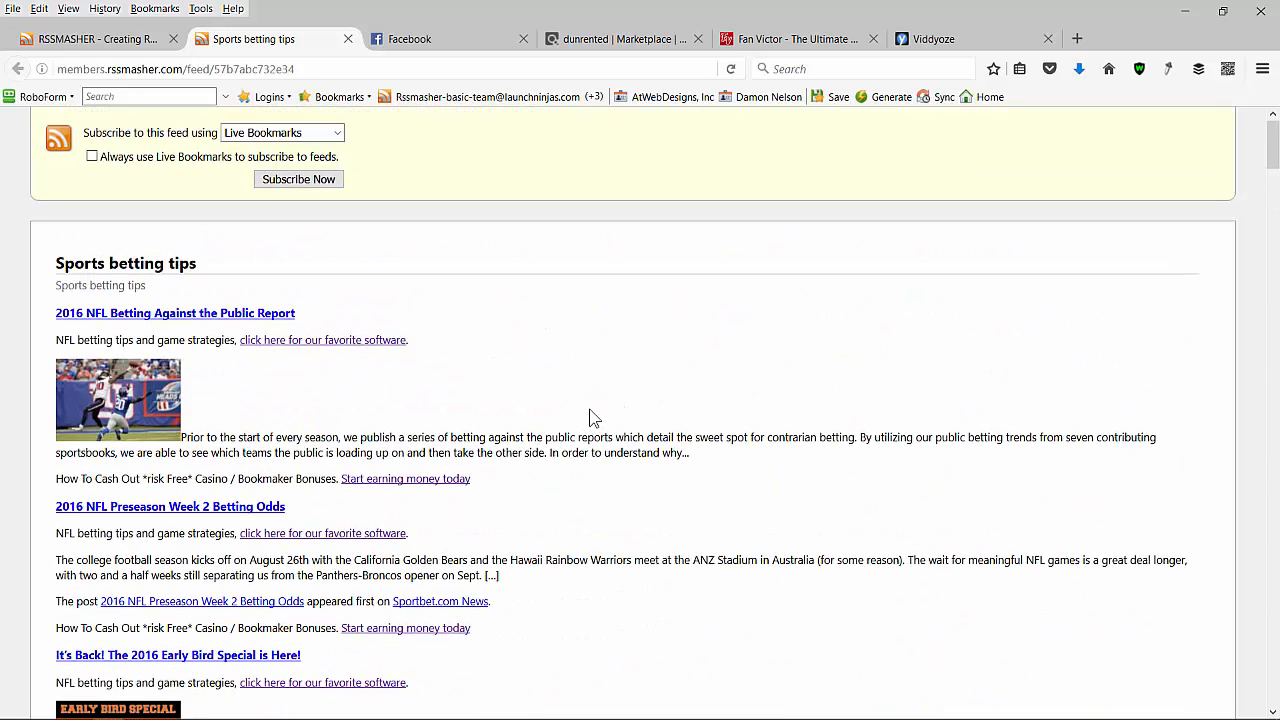
left_click(119, 46)
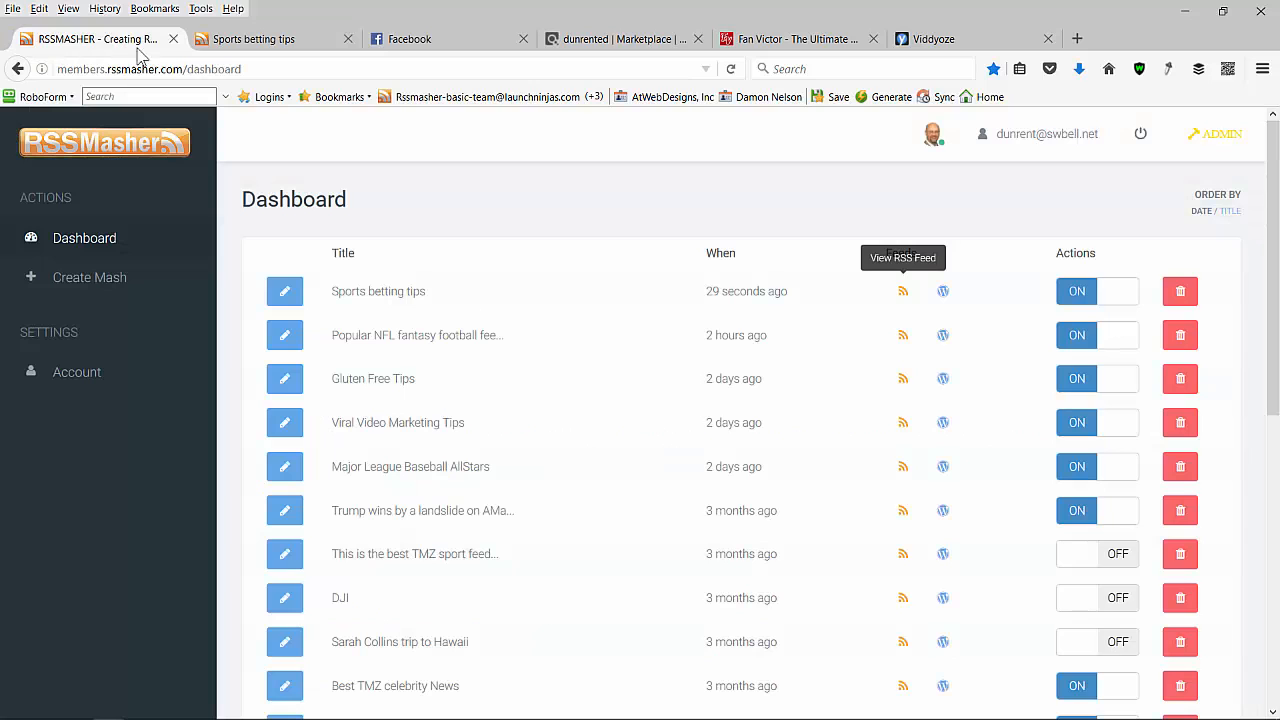